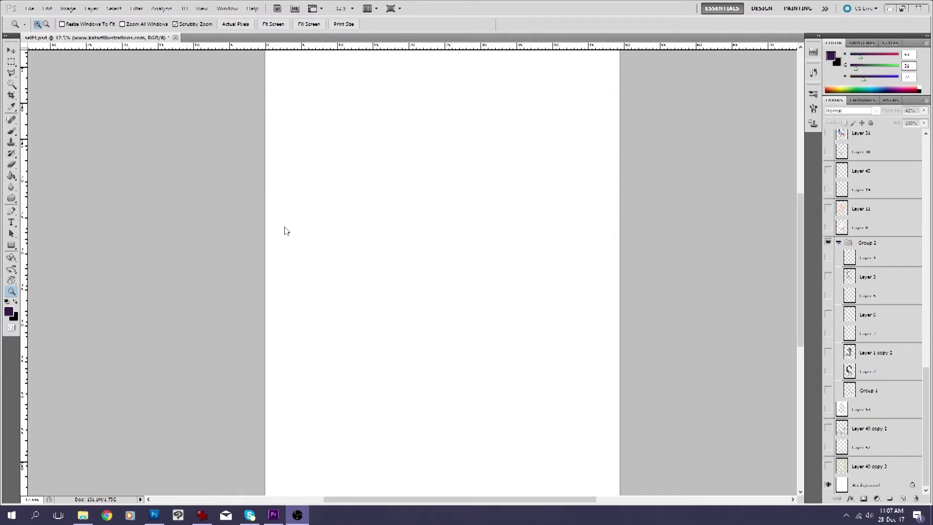
Make the Group 1 layer with the basic line sketch visible inside Group 2
left_click(800, 228)
right_click(388, 293)
left_click(437, 346)
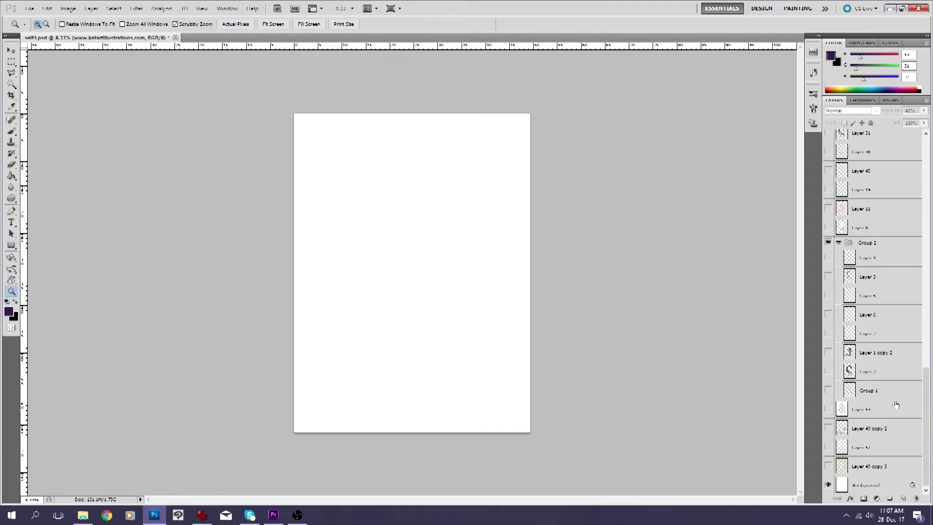
left_click(828, 390)
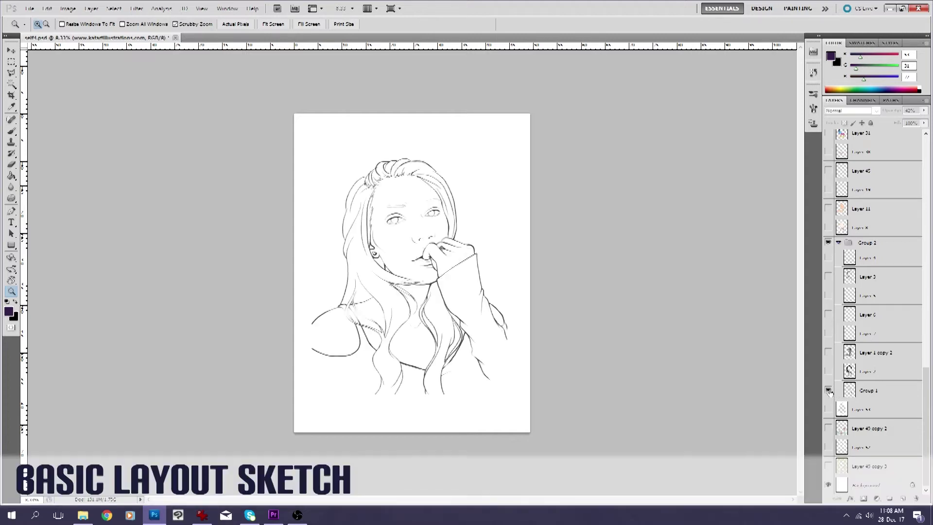
Examine the line sketch up close, from the hairline and face down to the hair strands and shoulders
left_click(359, 263)
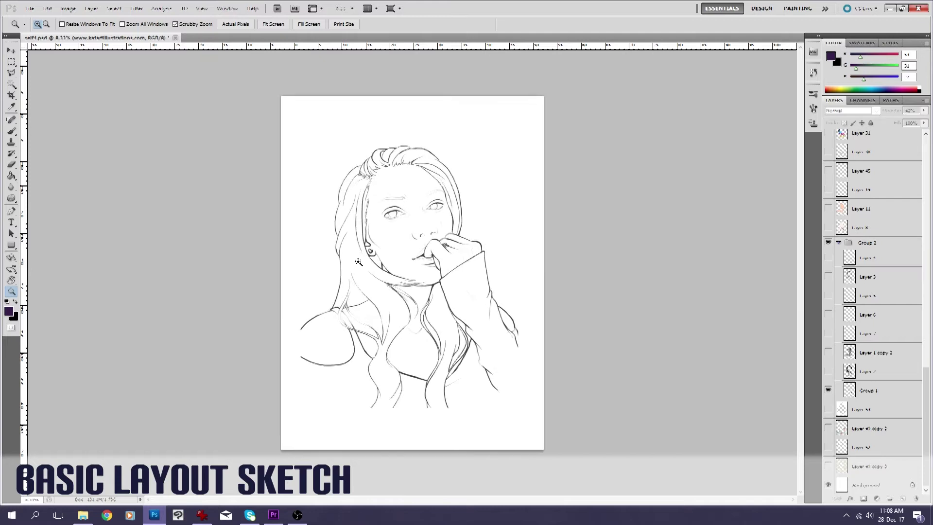
left_click(359, 262)
left_click(322, 183)
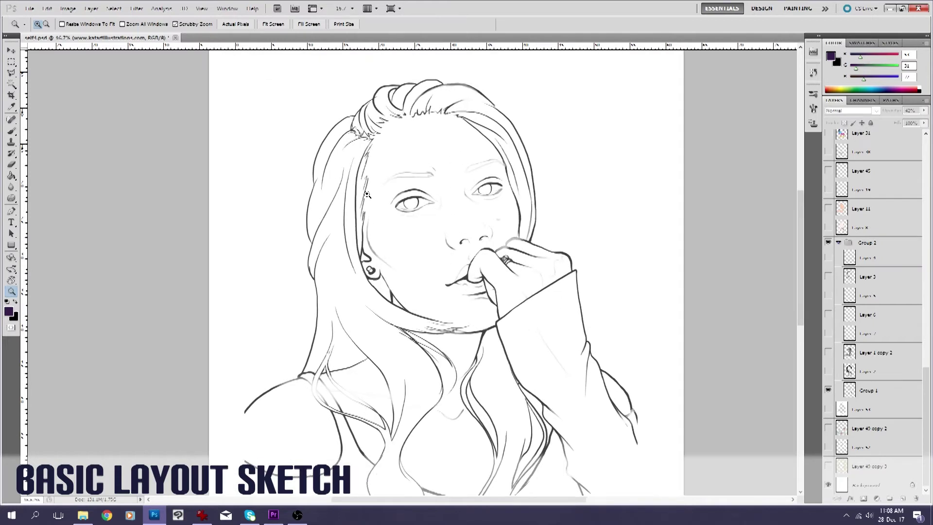
left_click(367, 195)
scroll(417, 360, "down", 5)
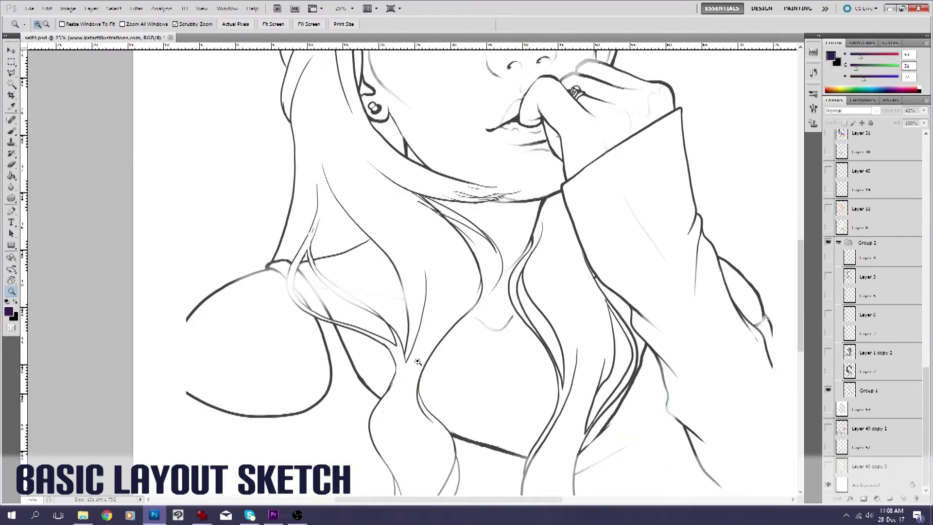
scroll(417, 362, "down", 3)
scroll(417, 362, "up", 7)
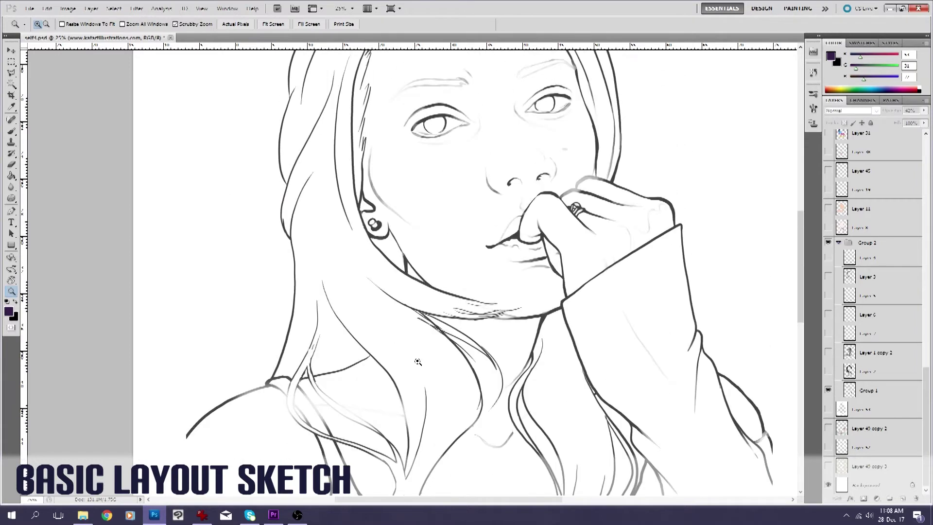
scroll(418, 362, "up", 2)
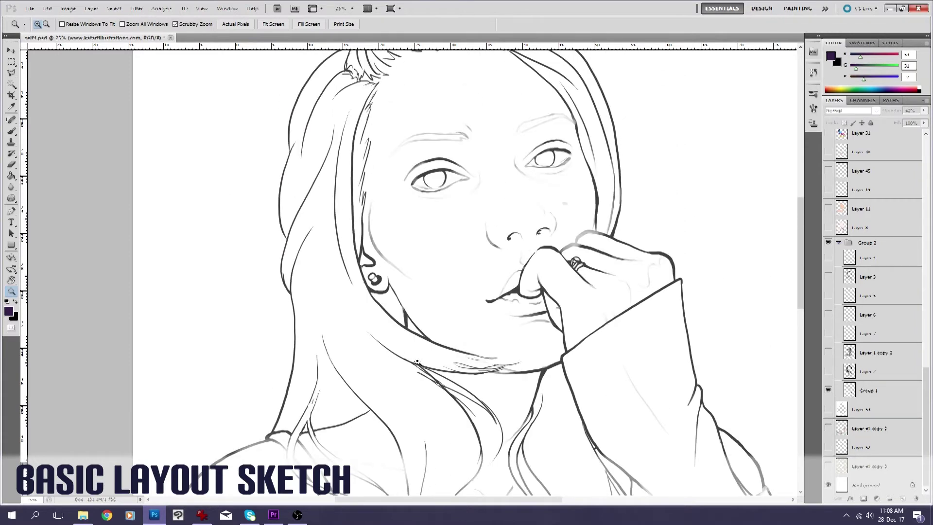
left_click(410, 188)
scroll(608, 251, "up", 3)
scroll(600, 243, "up", 2)
scroll(600, 248, "down", 12)
scroll(601, 253, "down", 4)
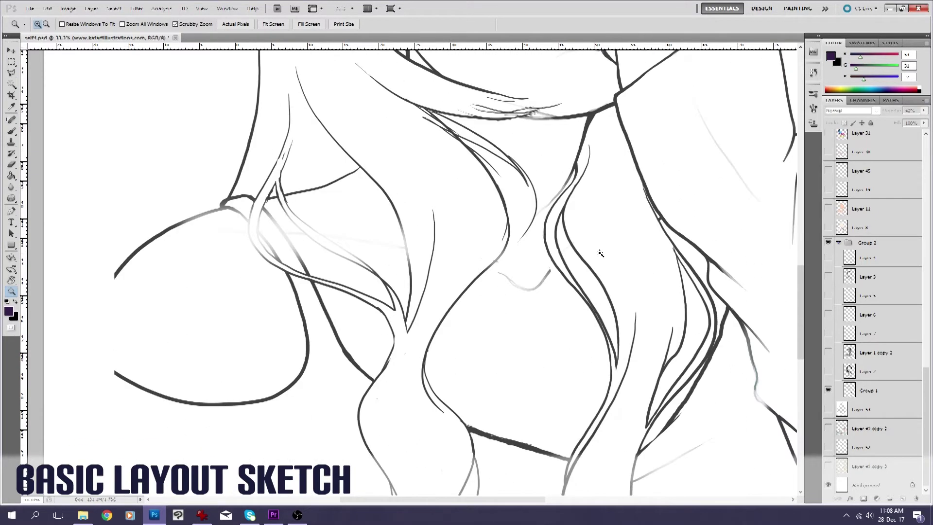
scroll(601, 253, "down", 1)
scroll(601, 253, "up", 4)
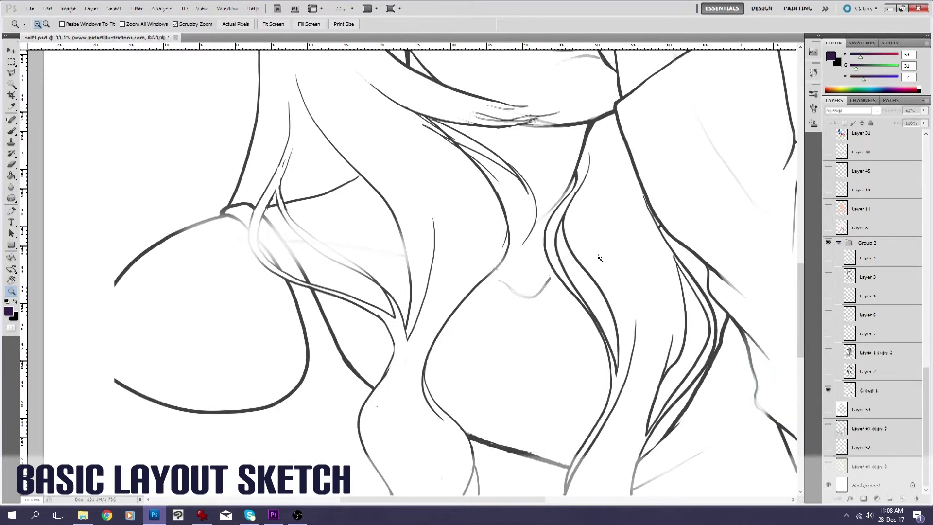
Examine the sketch's eyes, mouth, raised hand with the ring, and the ear with its earring
right_click(601, 261)
left_click(628, 312)
right_click(595, 258)
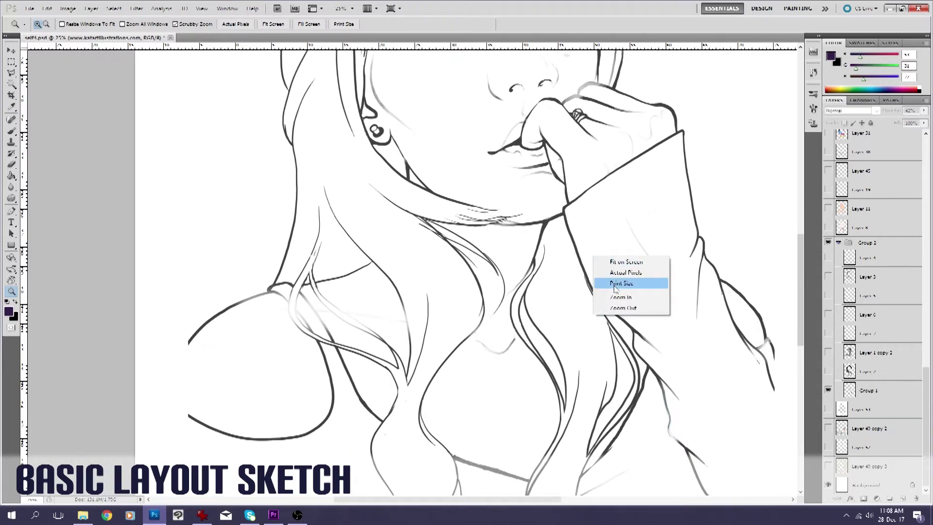
left_click(490, 281)
scroll(490, 279, "up", 5)
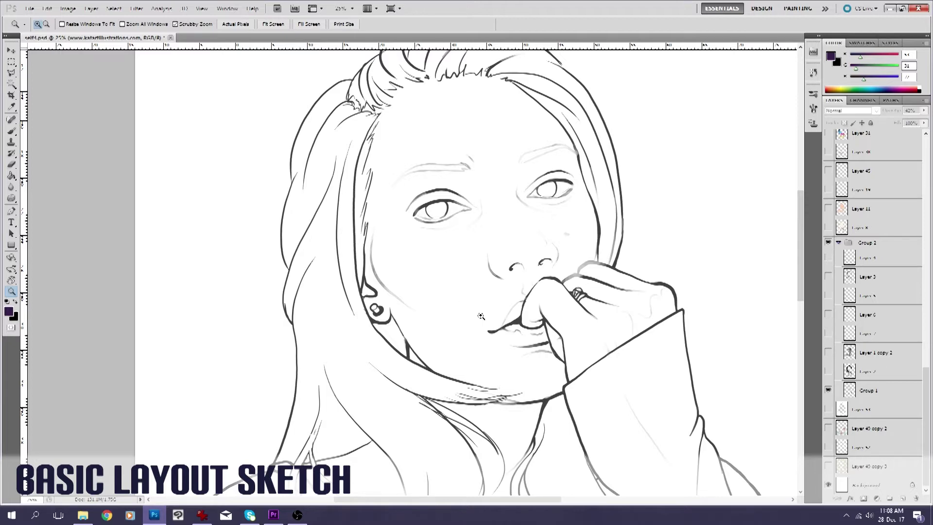
left_click(624, 283)
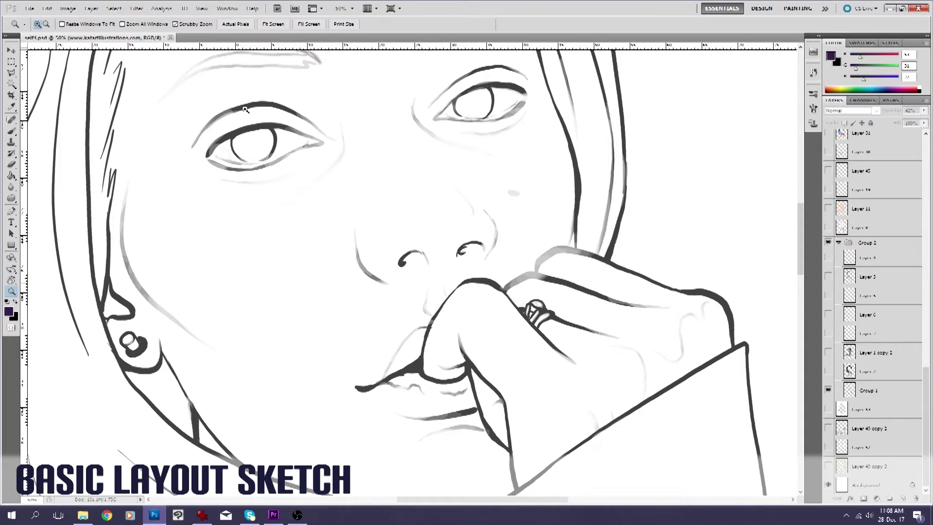
right_click(366, 342)
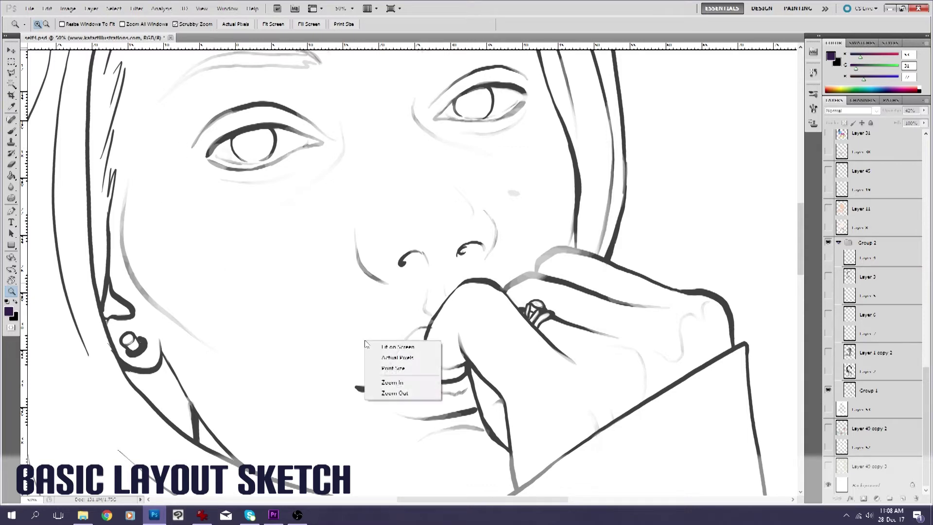
left_click(416, 393)
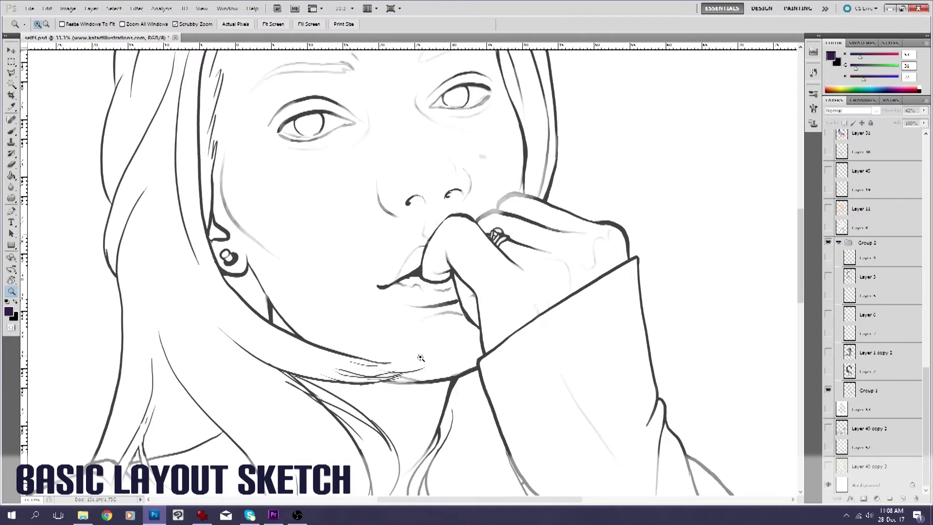
right_click(421, 358)
left_click(206, 280)
left_click(231, 275)
left_click(231, 276)
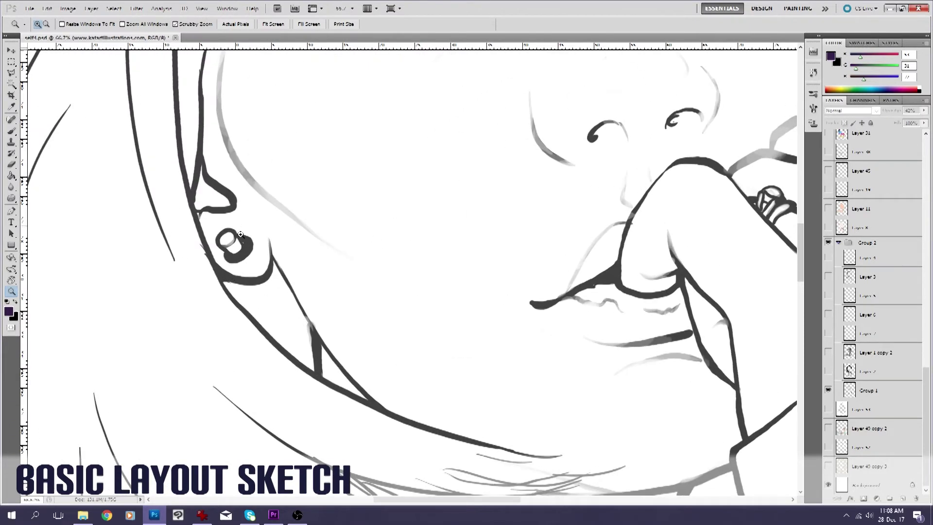
Show the pale floral pattern layer directly above the Background and inspect it across the canvas height
right_click(360, 293)
left_click(379, 299)
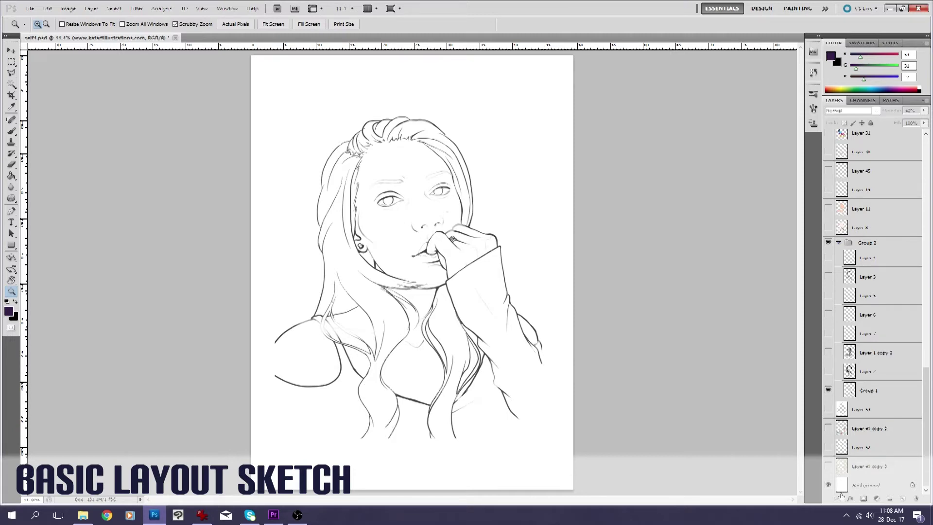
left_click(829, 467)
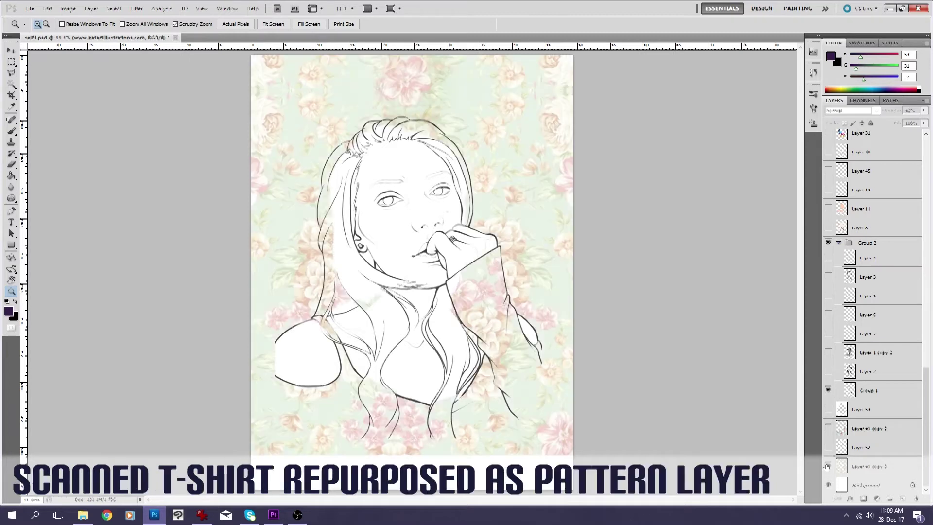
left_click_drag(470, 90, 555, 266)
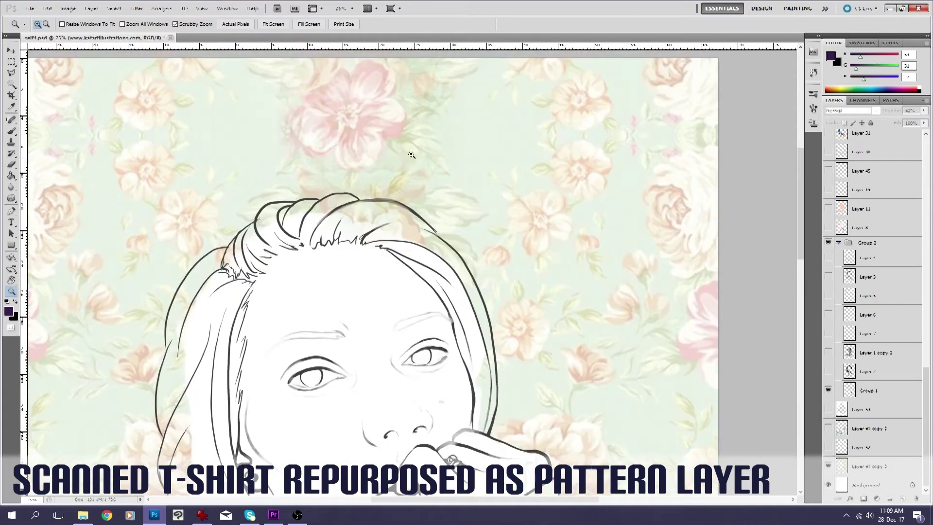
scroll(416, 263, "down", 2)
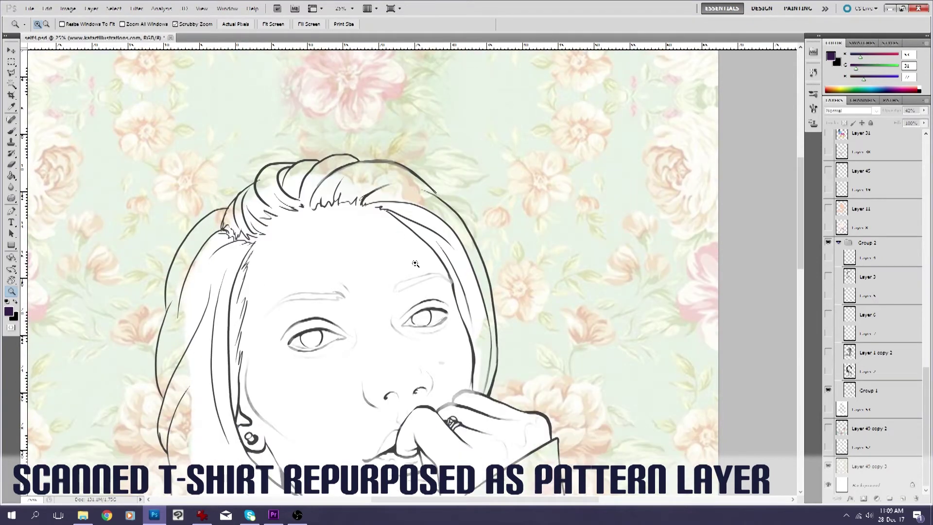
right_click(454, 285)
left_click(492, 341)
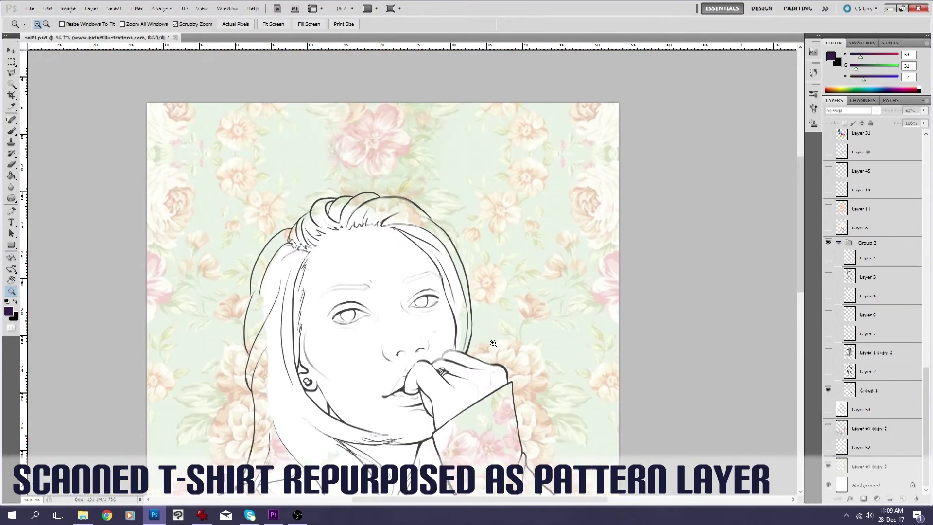
scroll(474, 359, "down", 10)
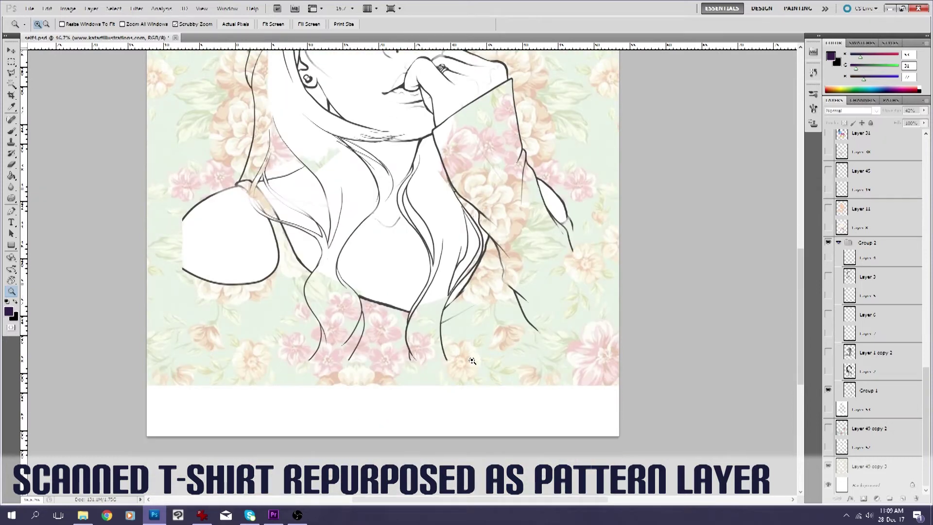
scroll(472, 361, "up", 10)
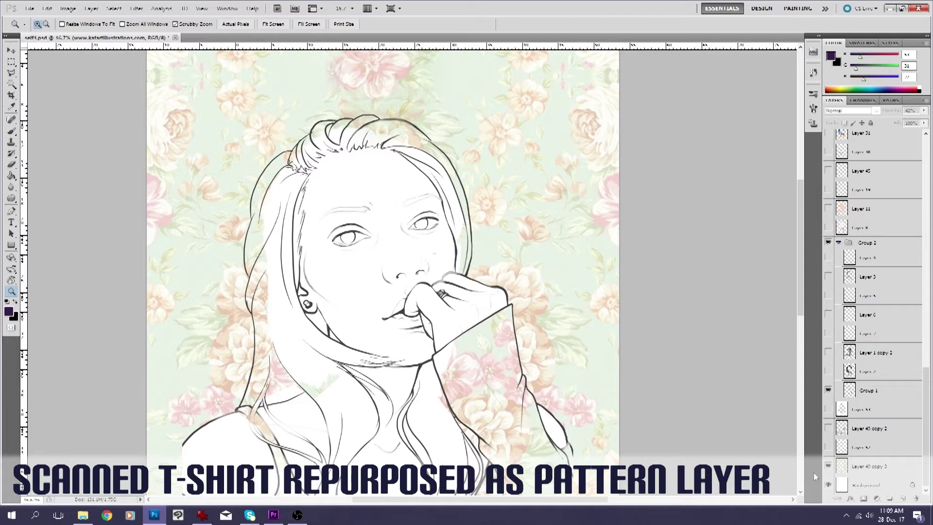
Make the white splatter layer directly above the pale floral pattern visible
left_click(829, 447)
left_click(828, 447)
scroll(593, 255, "up", 2)
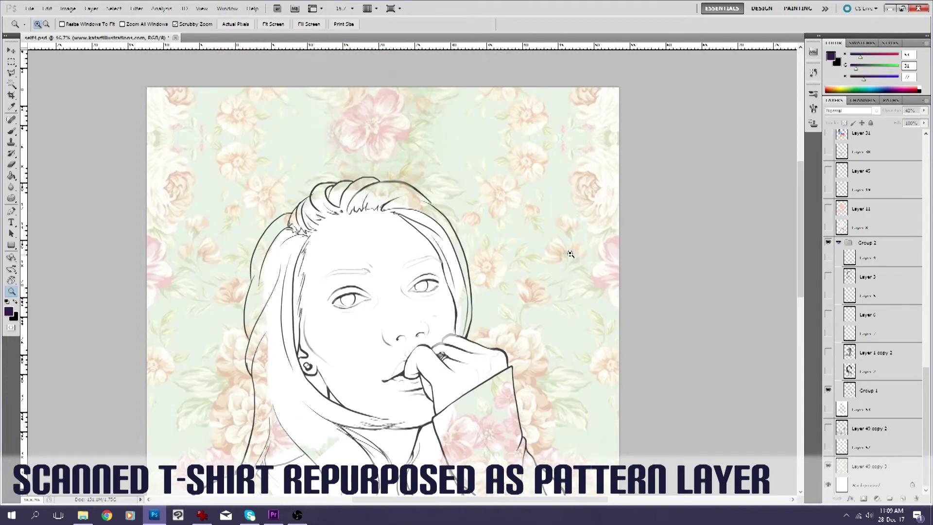
left_click(364, 117)
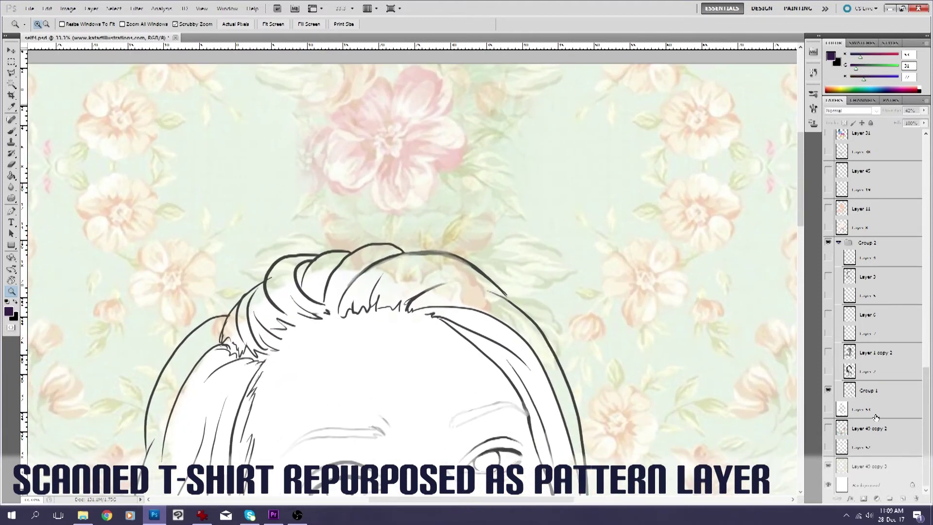
left_click(828, 447)
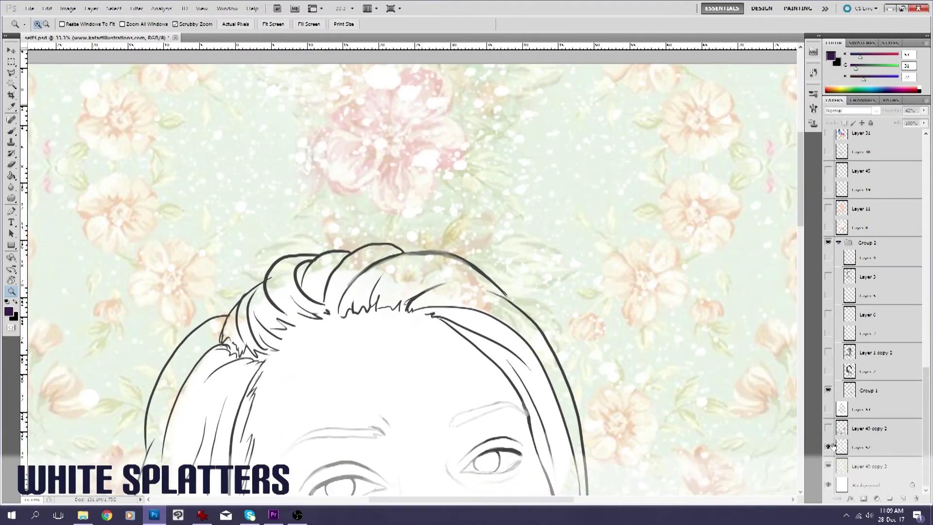
Examine the white splatters over the flowers around the head and across the whole illustration
right_click(353, 154)
left_click(373, 159)
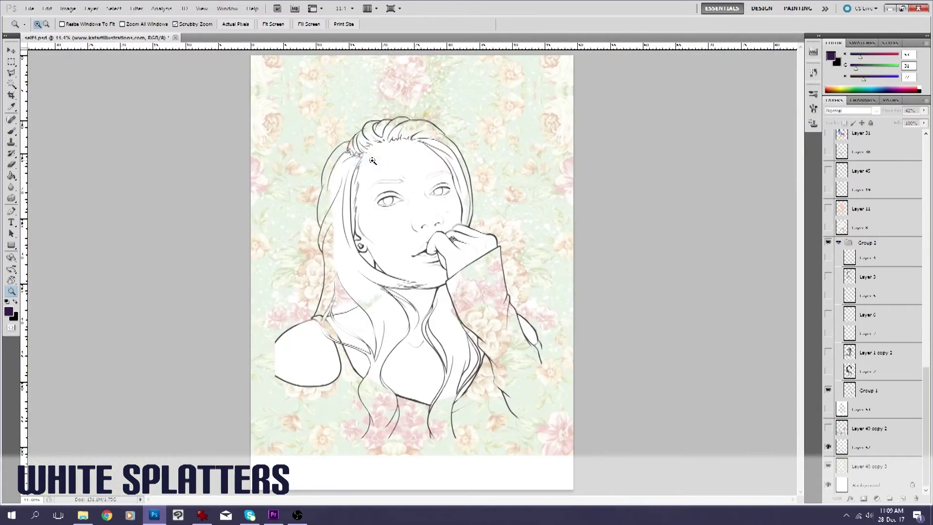
left_click(390, 76)
left_click(390, 76)
left_click(390, 76)
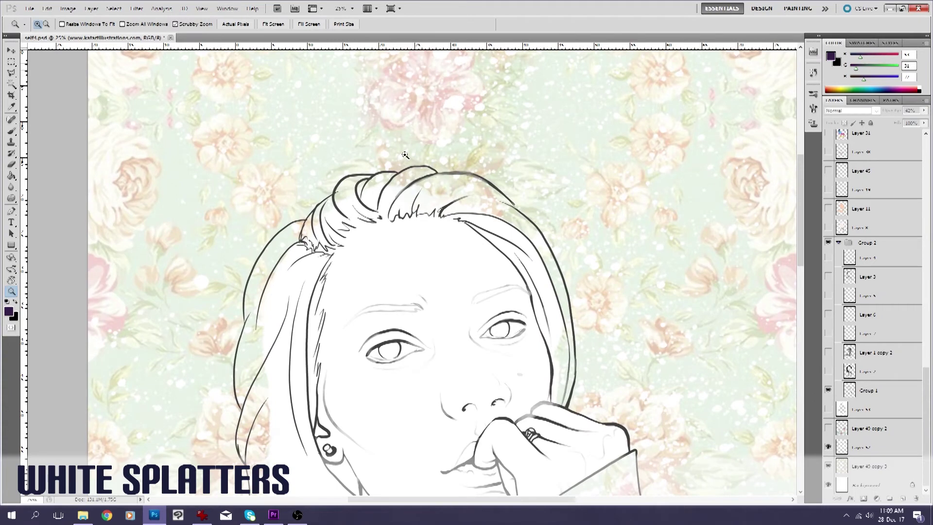
scroll(606, 190, "up", 2)
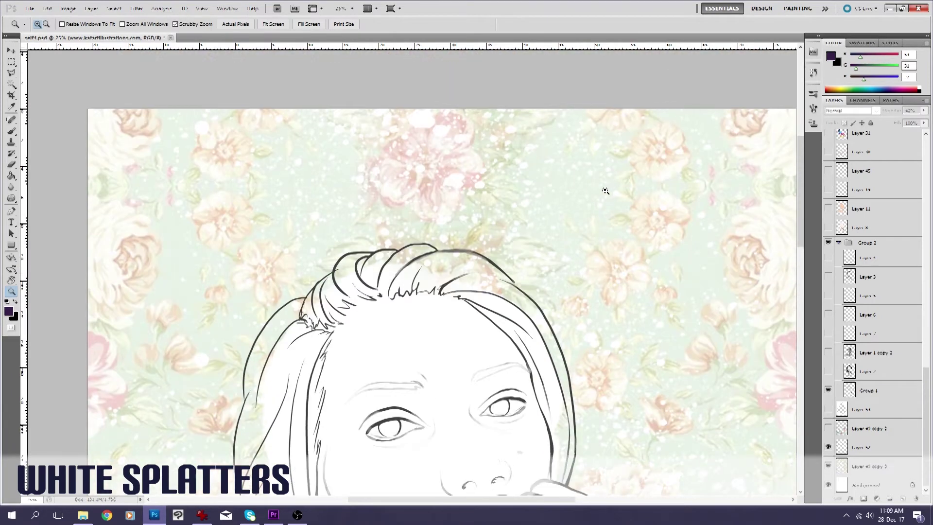
scroll(590, 194, "down", 4)
right_click(590, 191)
left_click(608, 203)
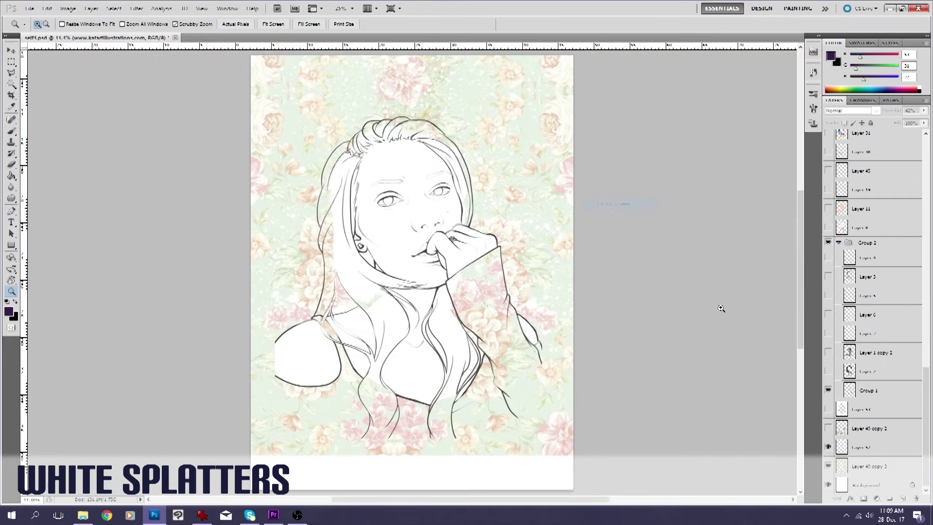
Toggle the saturated floral pattern layer directly above the splatters to compare the sleeve with and without it
left_click(827, 429)
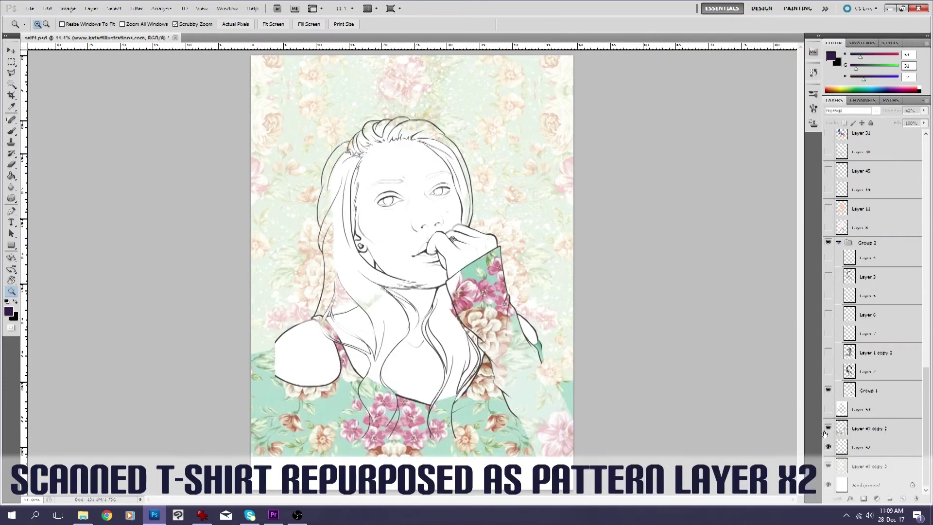
left_click(828, 429)
key("ctrl+plus")
key("ctrl+plus")
key("ctrl+plus")
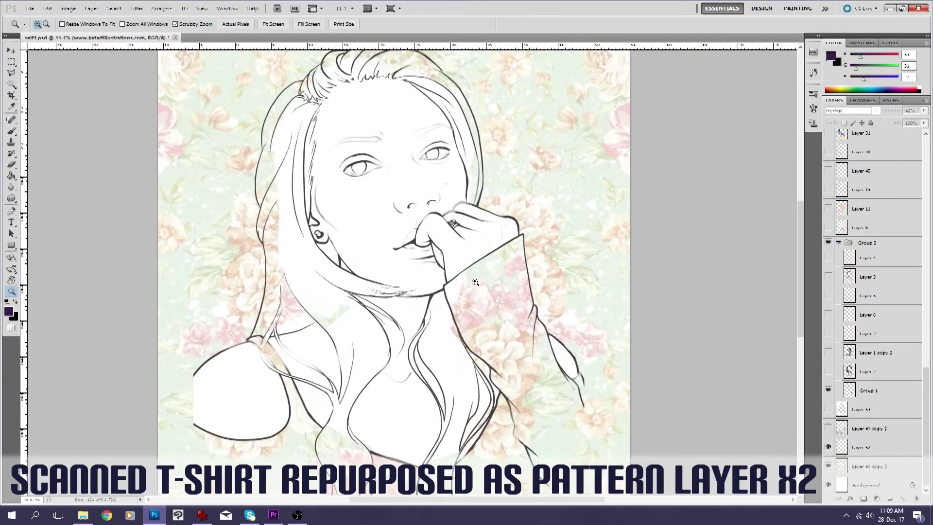
left_click(830, 429)
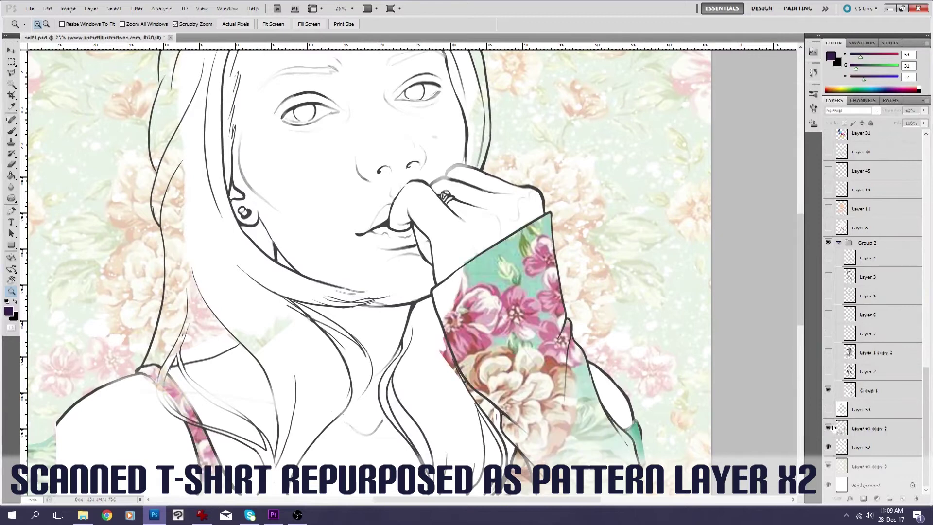
left_click(829, 429)
Turn on the saturated floral pattern layer above the splatters for the clothing and lower background
right_click(380, 266)
left_click(410, 320)
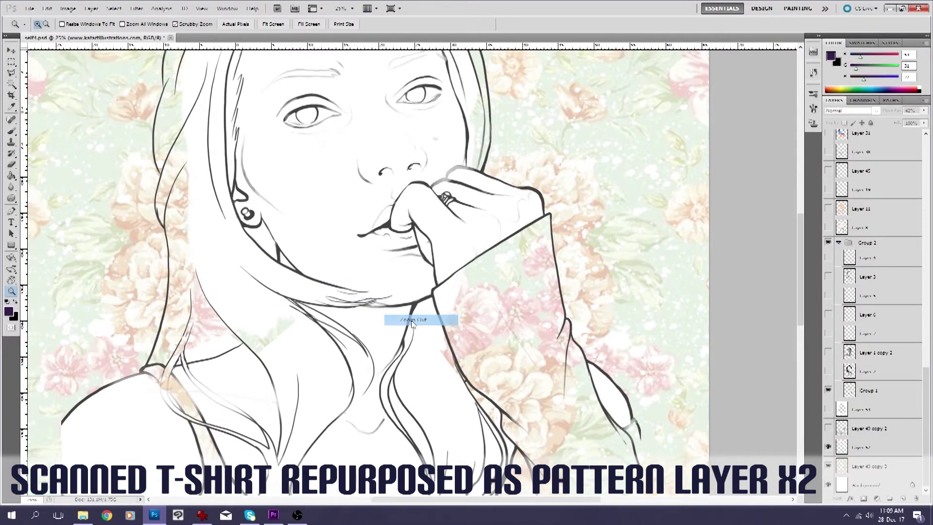
scroll(410, 319, "down", 3)
scroll(410, 318, "up", 2)
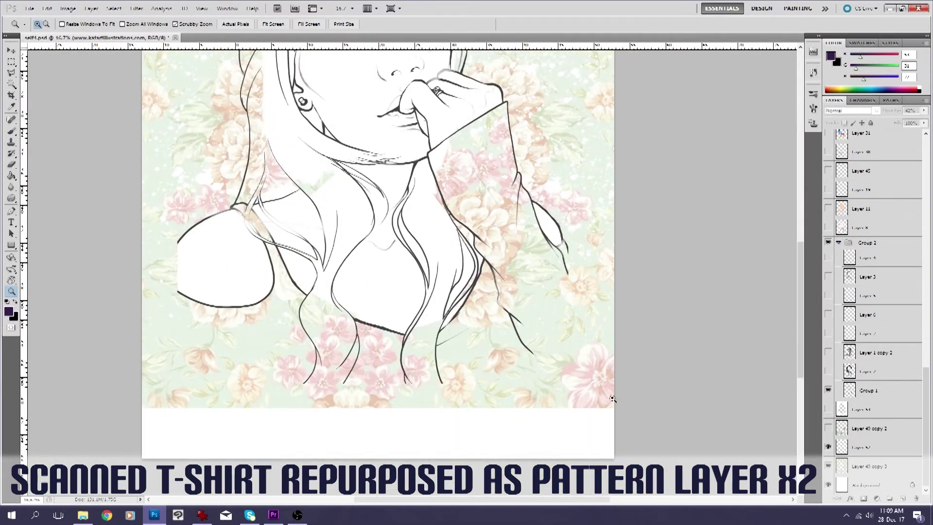
left_click(829, 429)
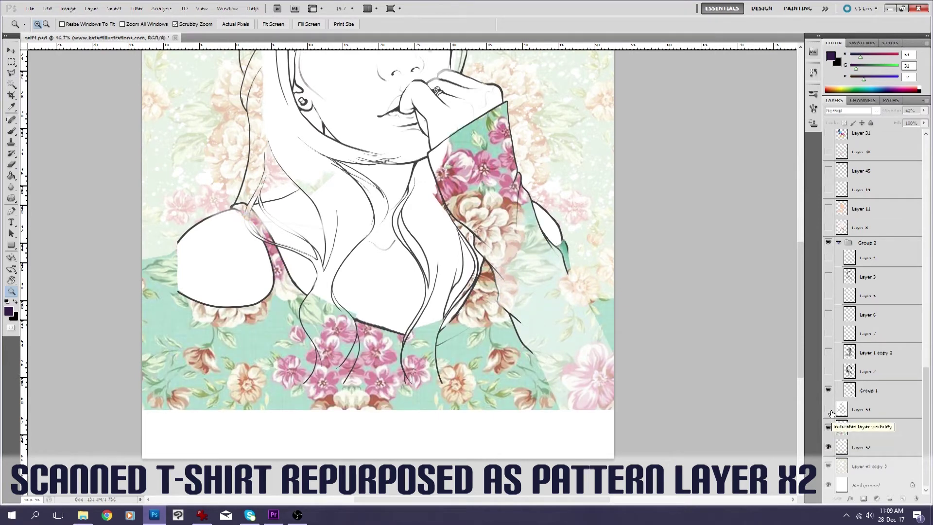
Turn on the white graphic border layer directly above the saturated floral pattern to frame the artwork as a geometric shape
left_click(829, 410)
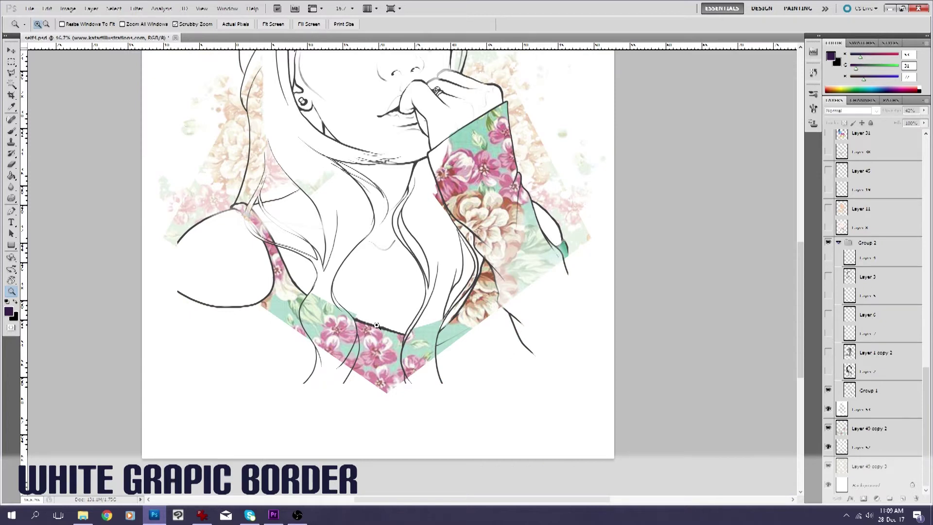
right_click(458, 358)
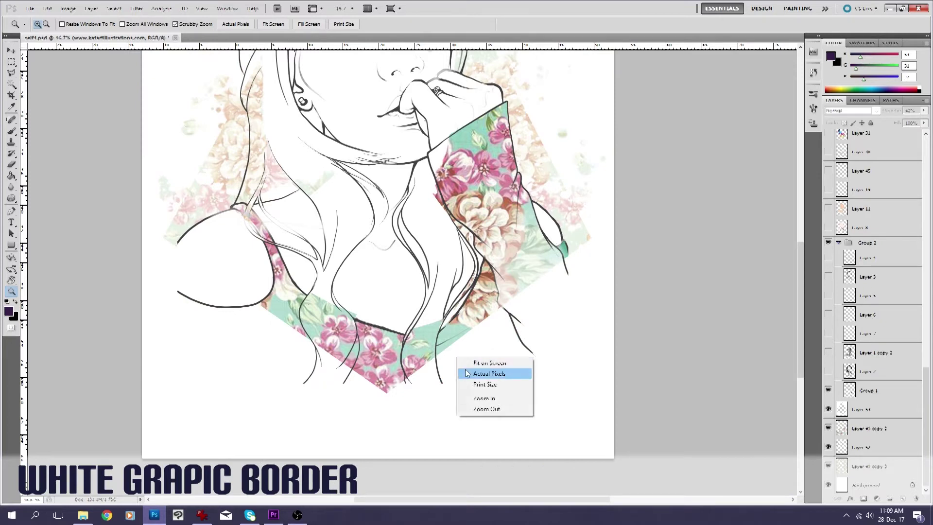
left_click(487, 409)
right_click(487, 255)
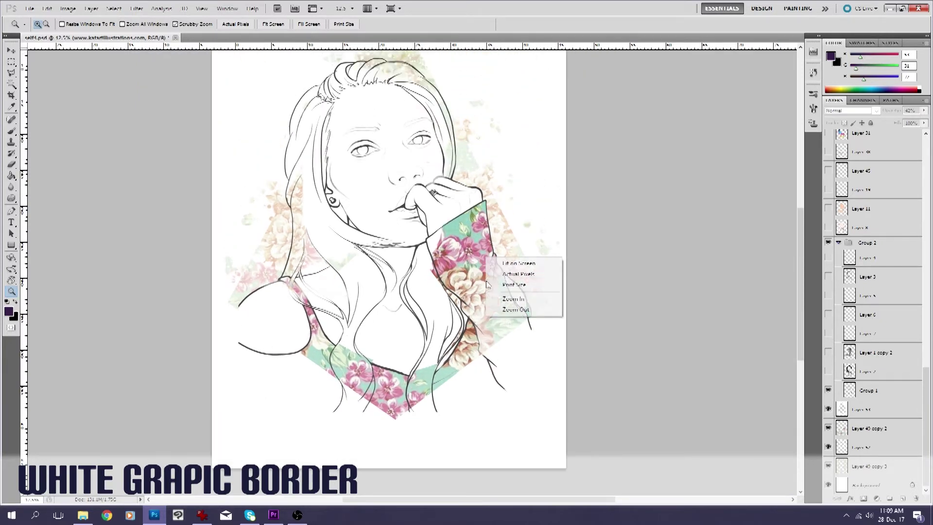
left_click(508, 309)
Toggle the white graphic border layer to compare the whole illustration with and without the frame
left_click(827, 408)
left_click(827, 409)
left_click(828, 409)
left_click(828, 409)
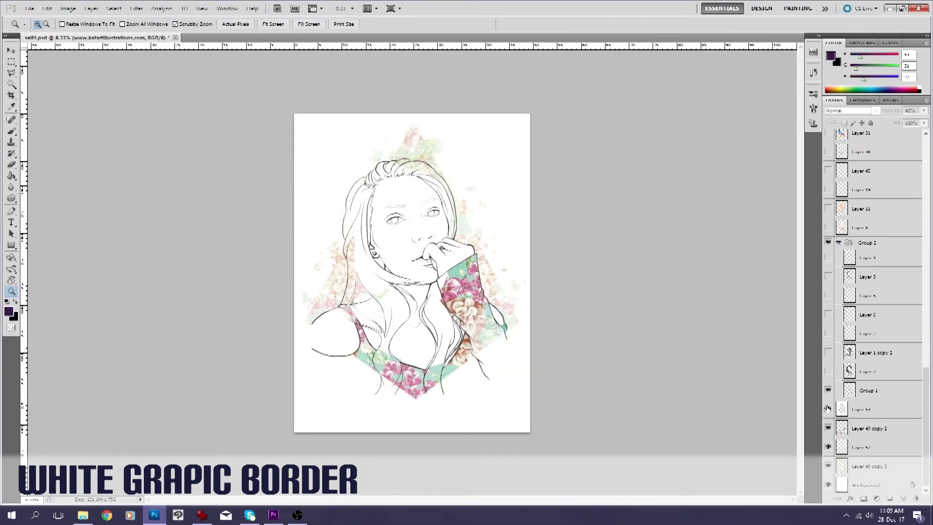
Make the grey-scale hair layer directly above Group 1 visible to block in the portrait's hair
left_click(358, 244)
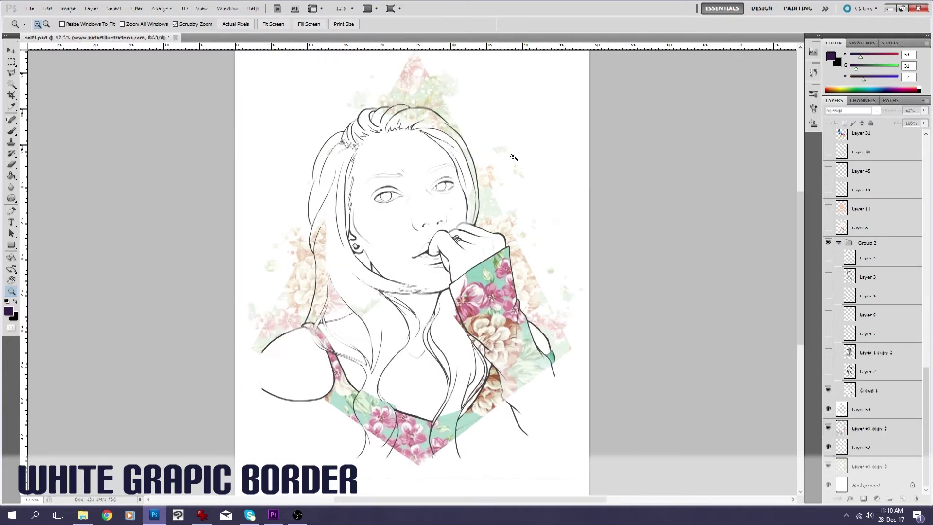
scroll(497, 135, "up", 1)
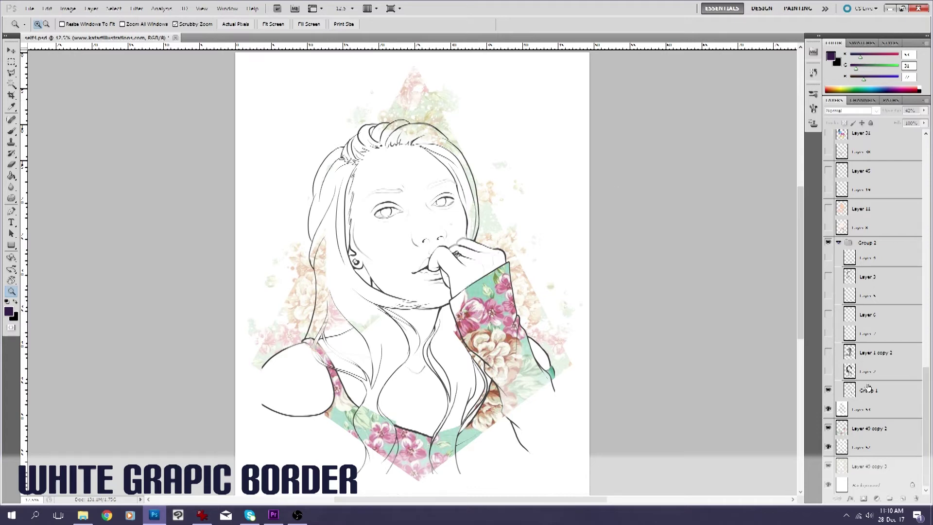
left_click(829, 373)
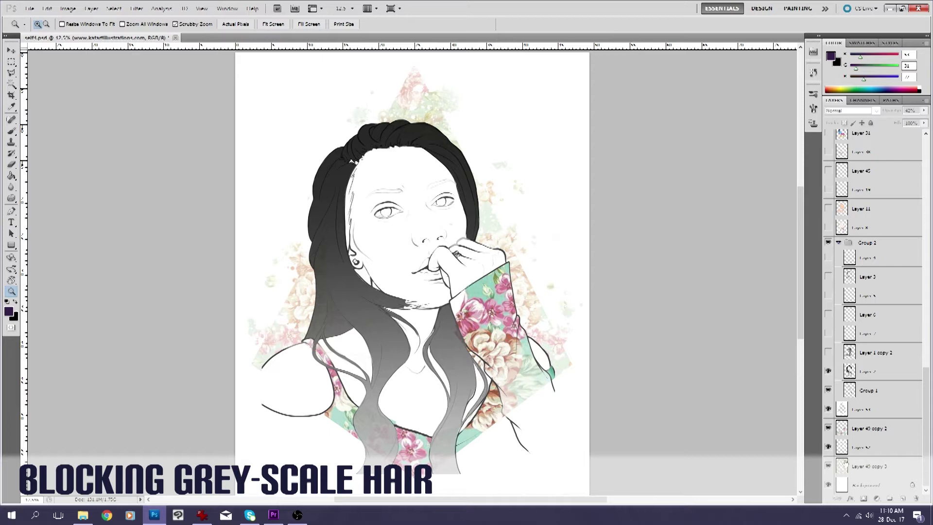
Examine the grey-scale hair blocking from the dark crown to the fading ends over the floral pattern
left_click(335, 197)
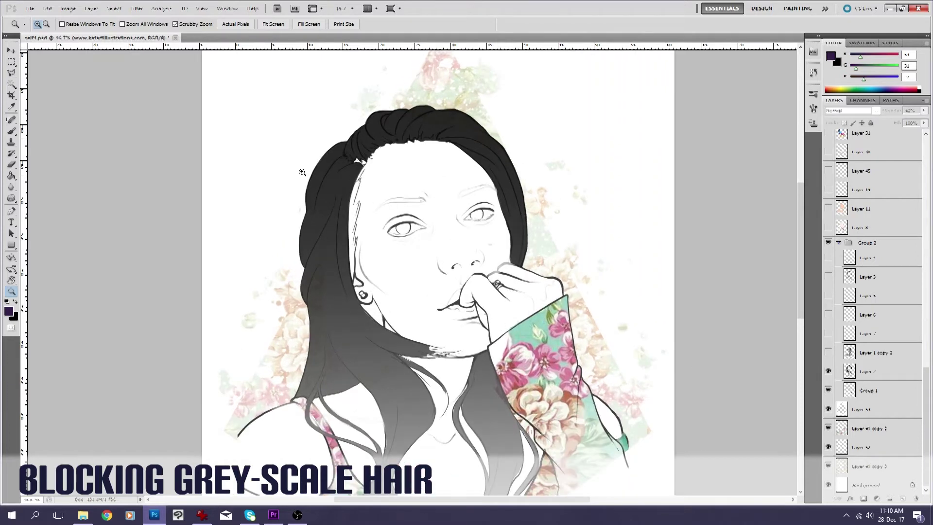
scroll(412, 292, "down", 5)
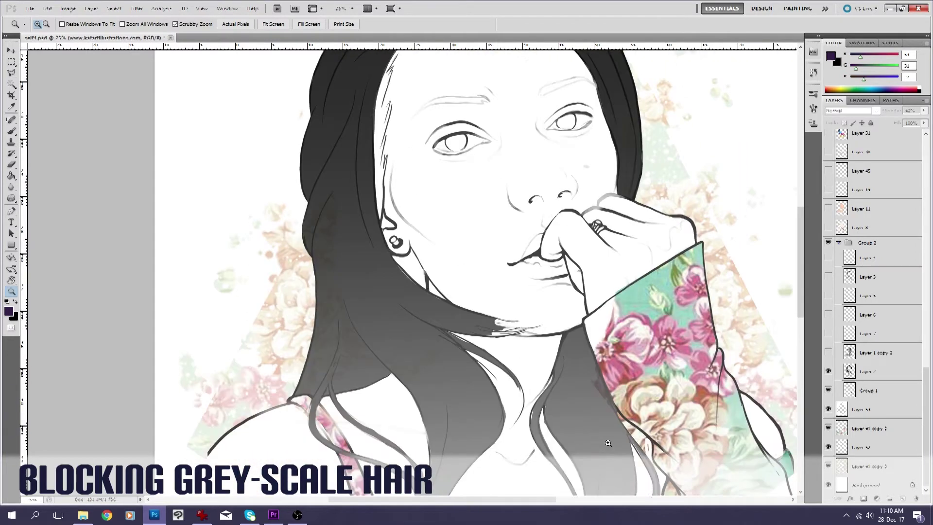
scroll(608, 443, "down", 2)
scroll(608, 443, "up", 5)
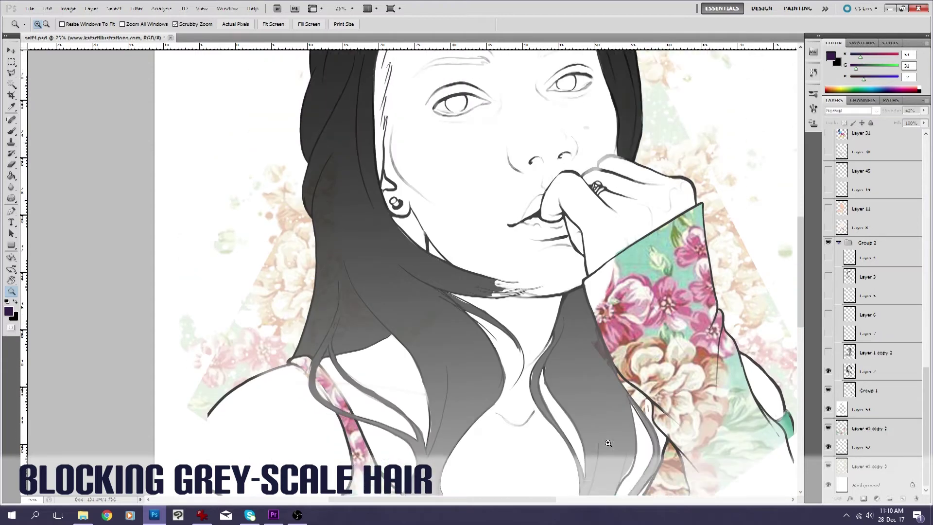
scroll(608, 444, "up", 1)
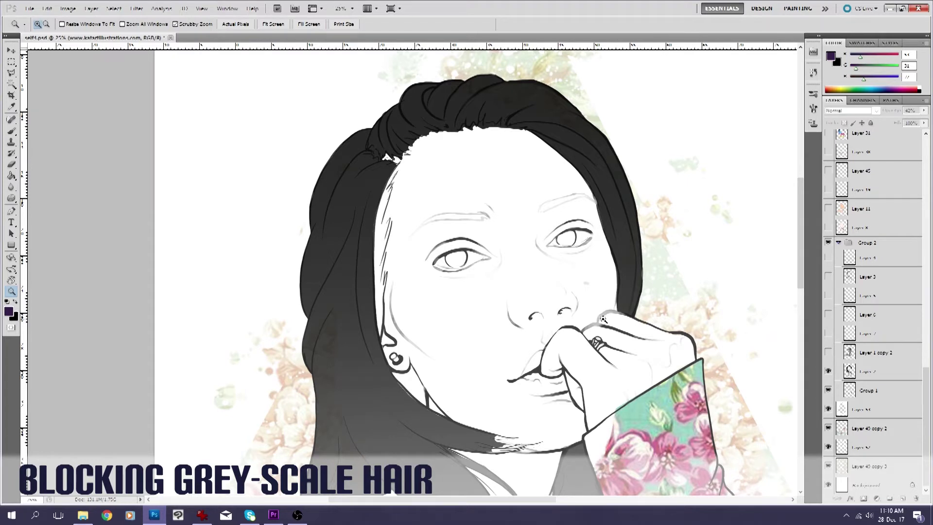
scroll(473, 425, "down", 2)
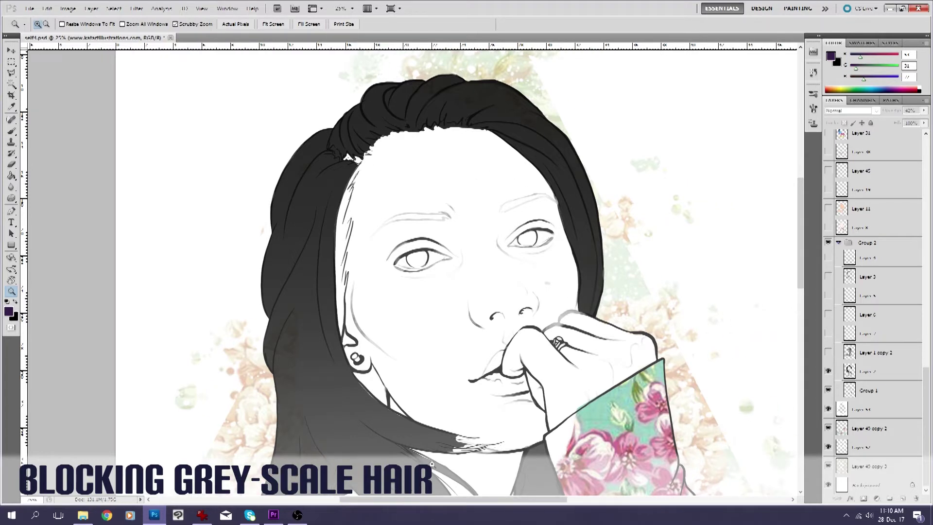
scroll(473, 425, "down", 3)
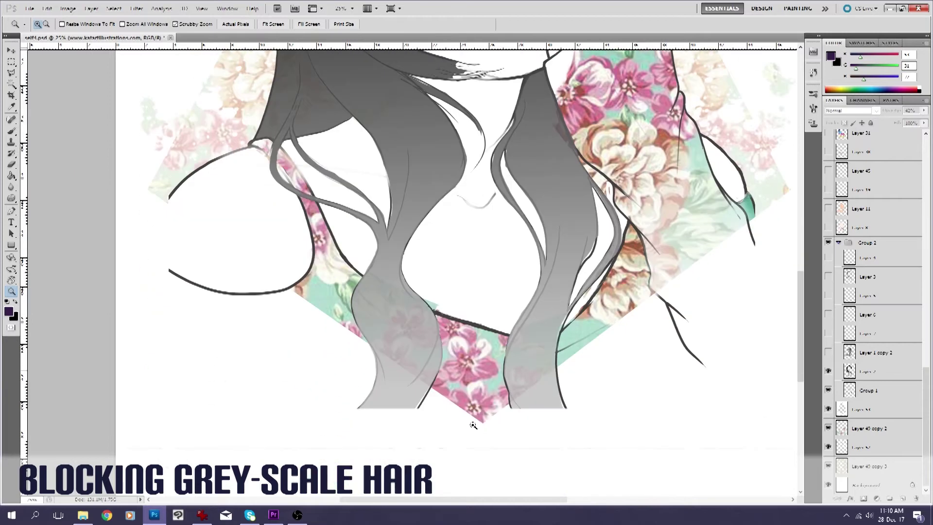
scroll(473, 426, "up", 8)
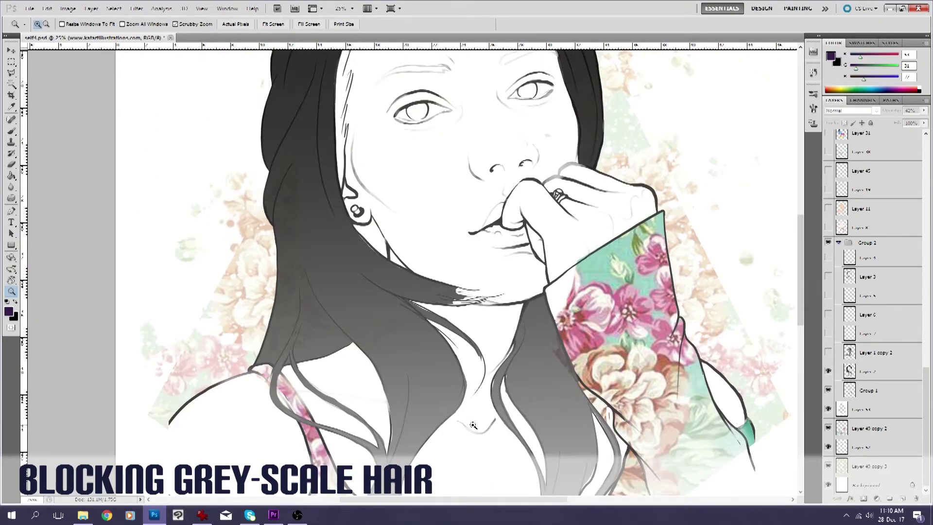
scroll(473, 425, "up", 2)
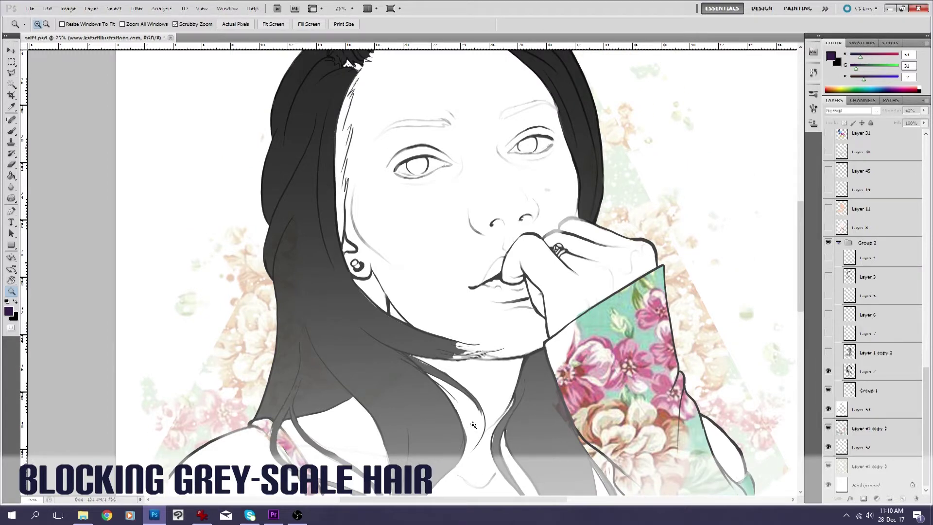
Turn on Layer 1 copy 2 to show the grey-scale skin tones on the face, hand and body
scroll(473, 425, "up", 1)
scroll(473, 425, "up", 2)
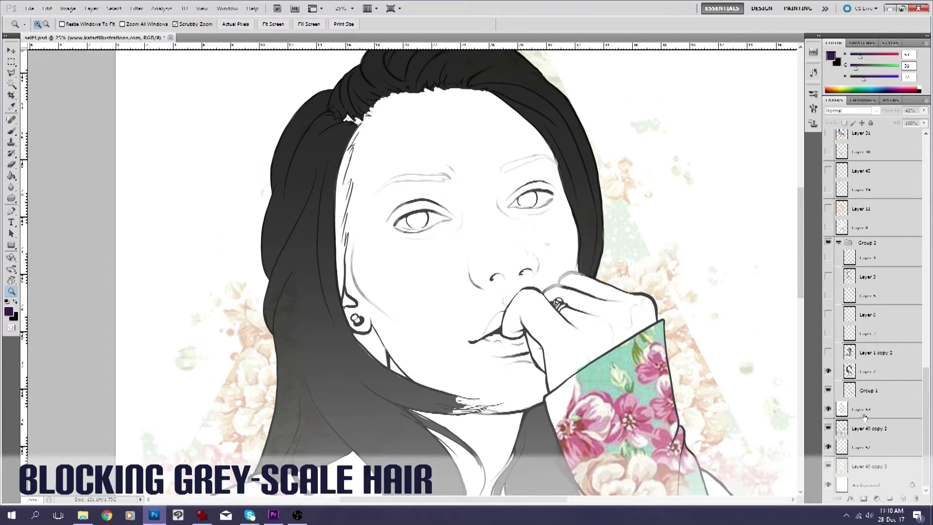
left_click(829, 353)
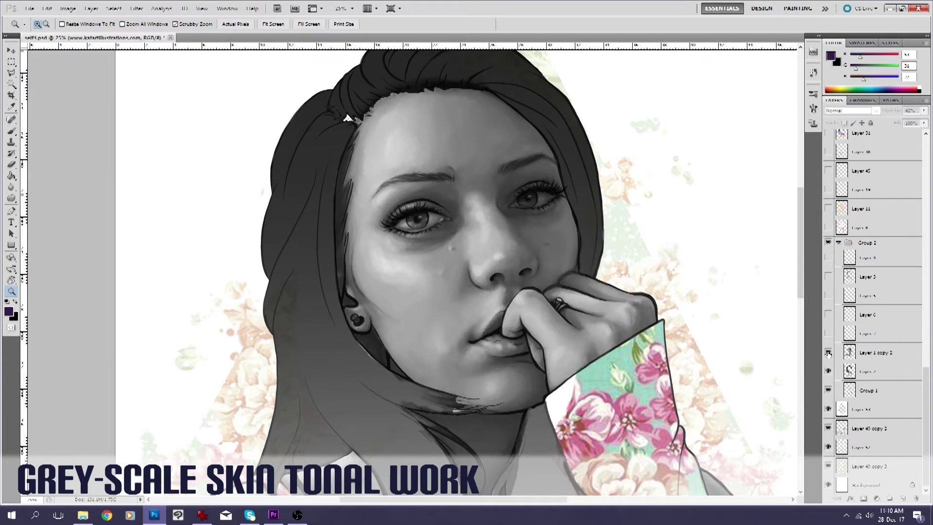
Look over the grey-scale skin shading on the face, shoulder and chest, and browse the hidden layers above it
scroll(585, 440, "down", 5)
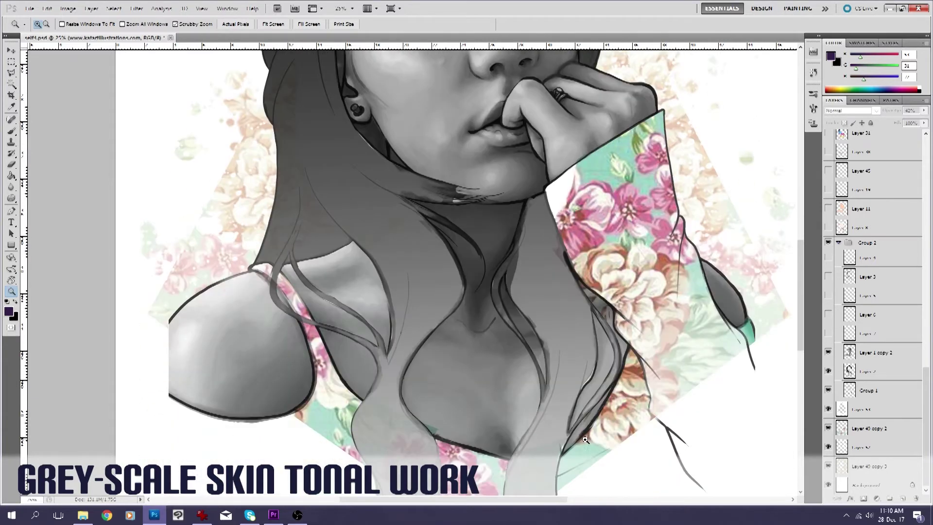
scroll(586, 440, "up", 3)
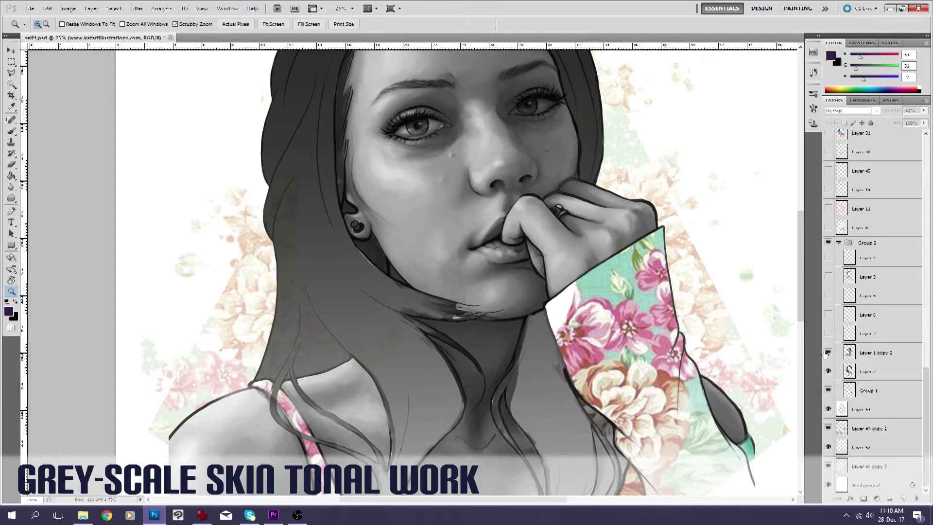
scroll(875, 315, "up", 10)
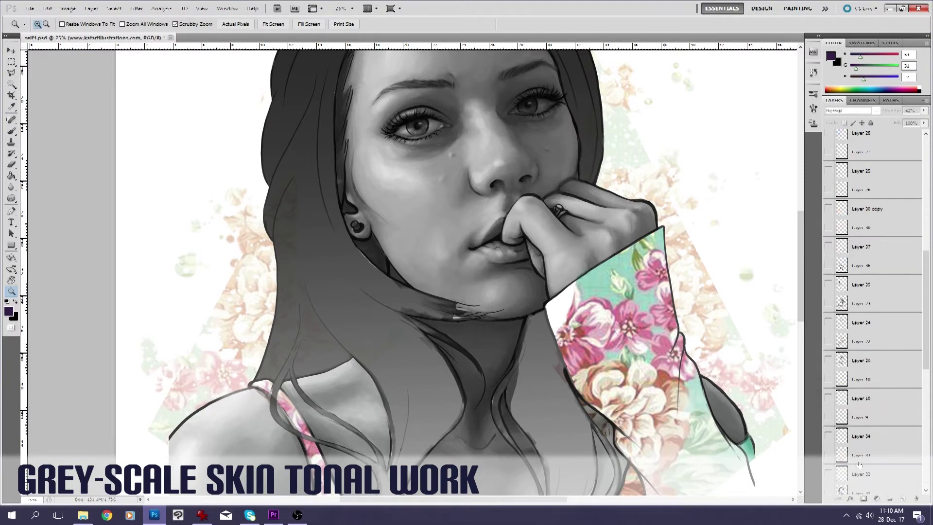
scroll(875, 315, "down", 8)
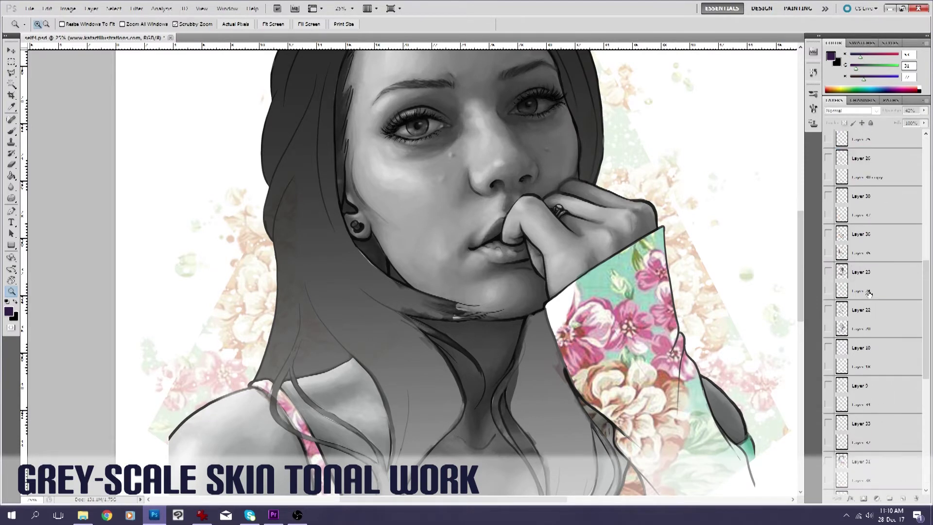
scroll(869, 294, "down", 3)
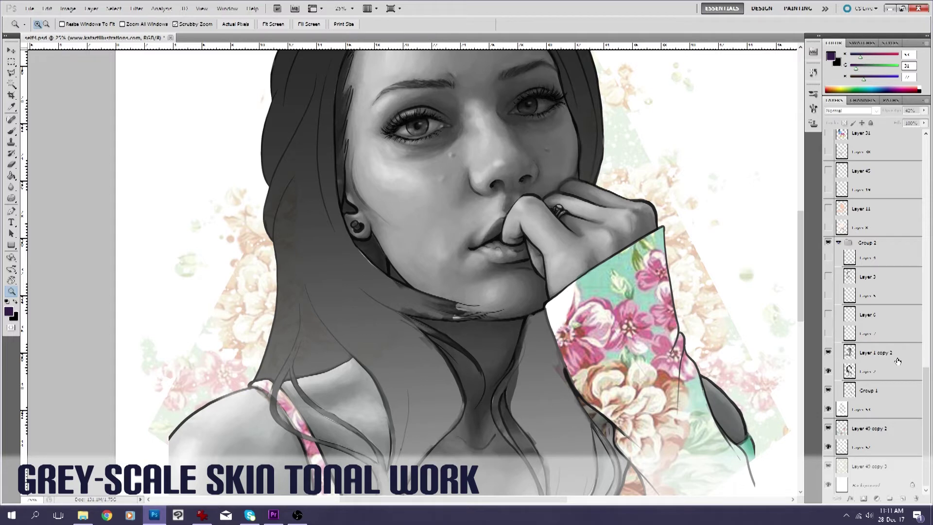
Inspect the available brush presets for the Brush tool with Layer 1 copy 2 selected
scroll(339, 295, "up", 4)
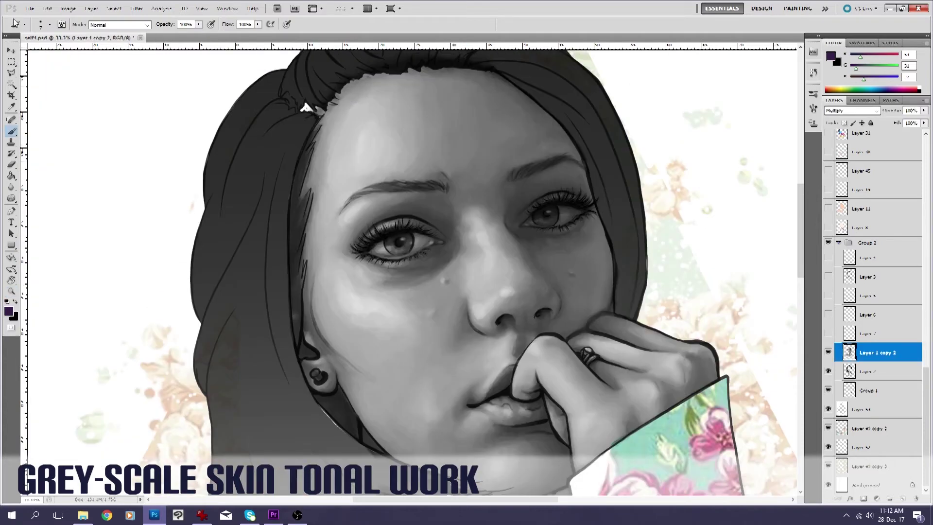
left_click(38, 25)
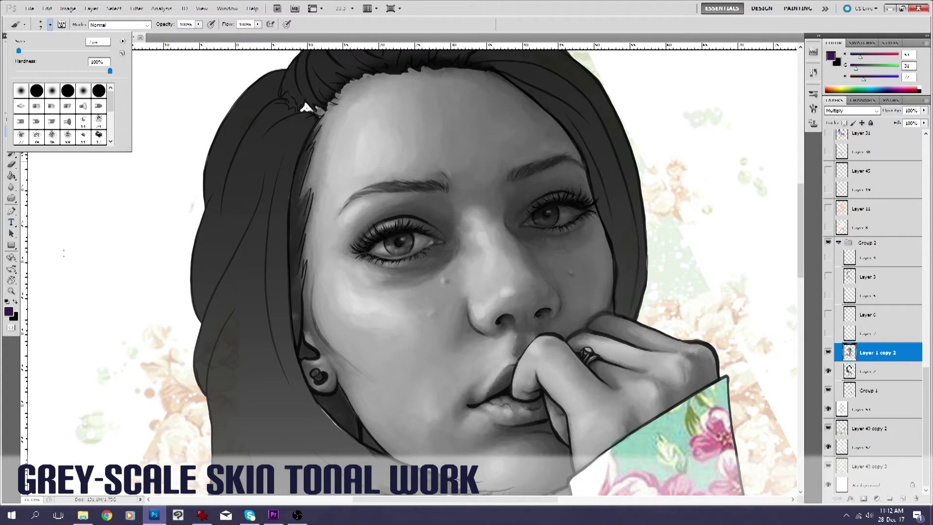
left_click(874, 360)
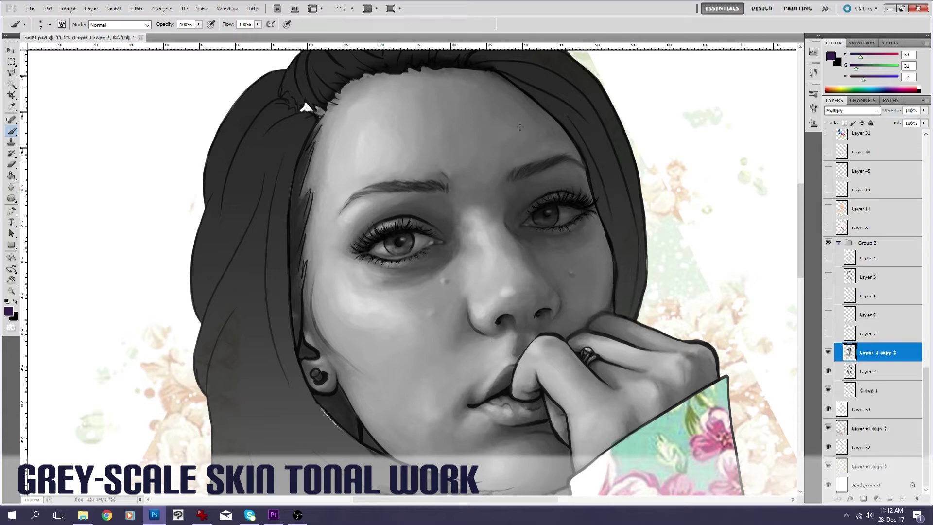
Examine the grey-scale skin brushwork close up on the forehead and eyebrow, and across the face, hand and chest
left_click(11, 291)
left_click(358, 132)
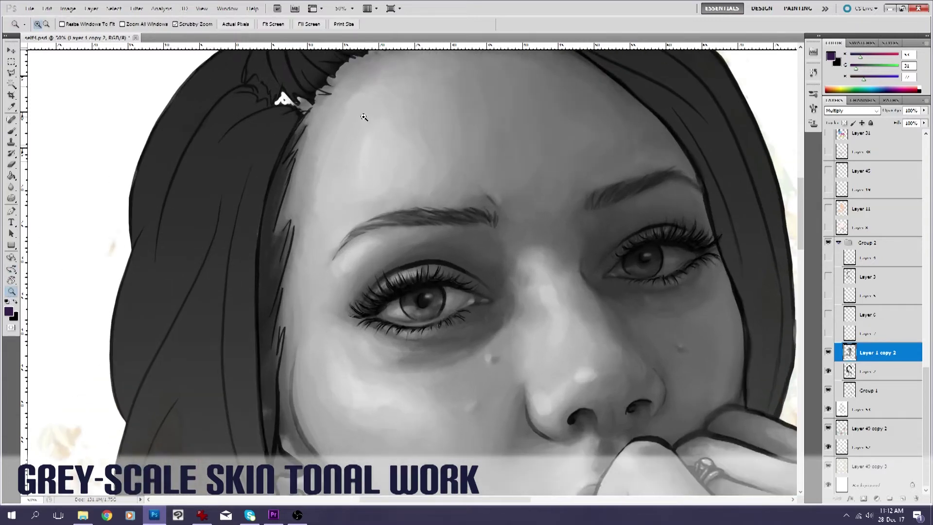
left_click(425, 131)
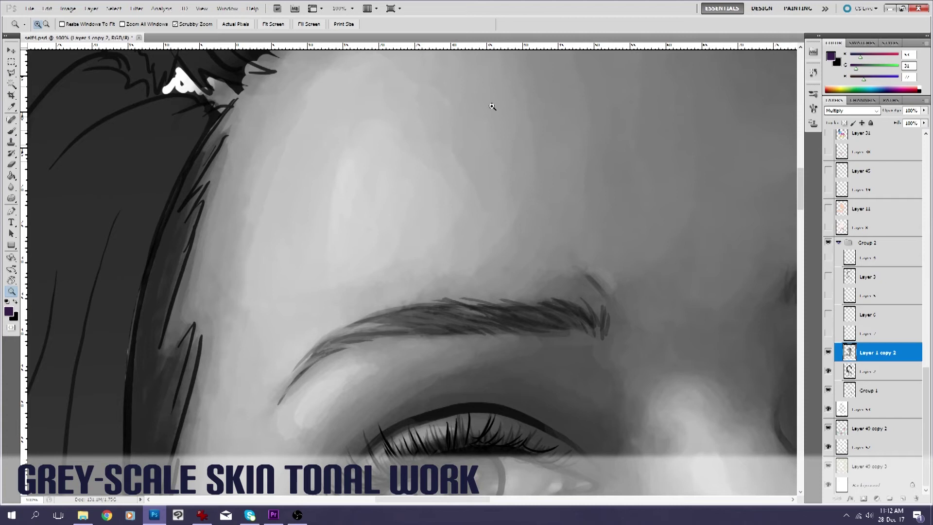
right_click(458, 177)
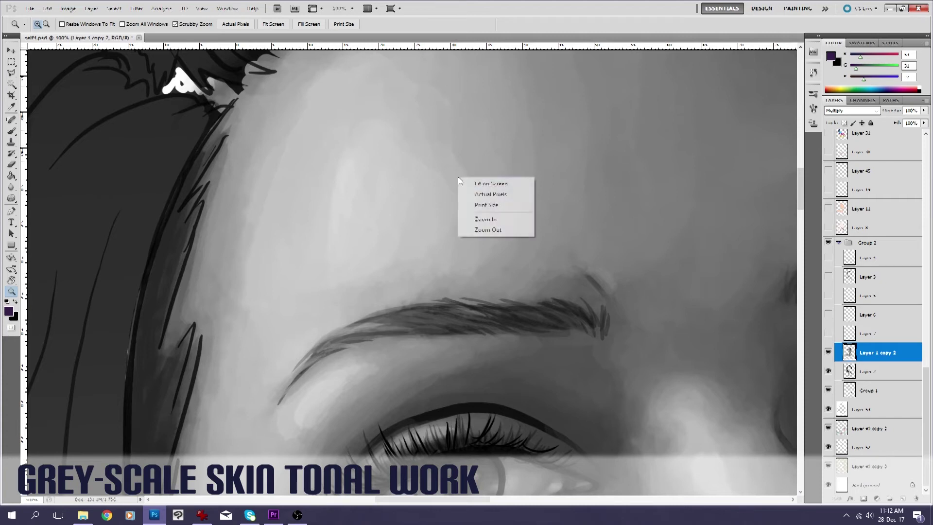
left_click(486, 184)
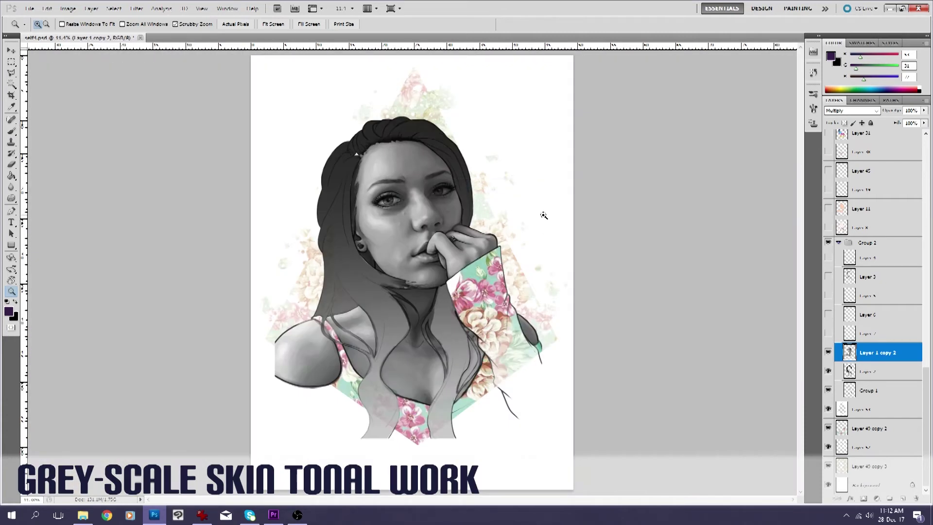
left_click(423, 176)
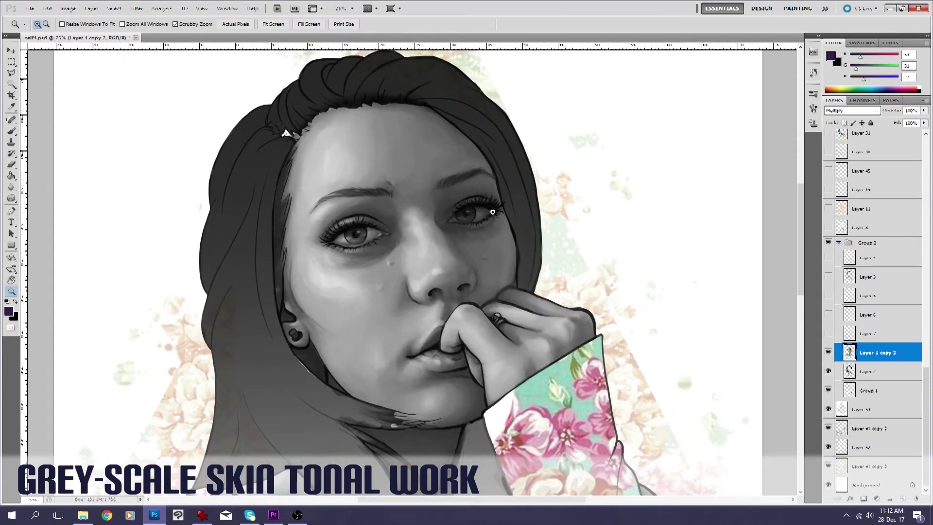
scroll(519, 365, "down", 5)
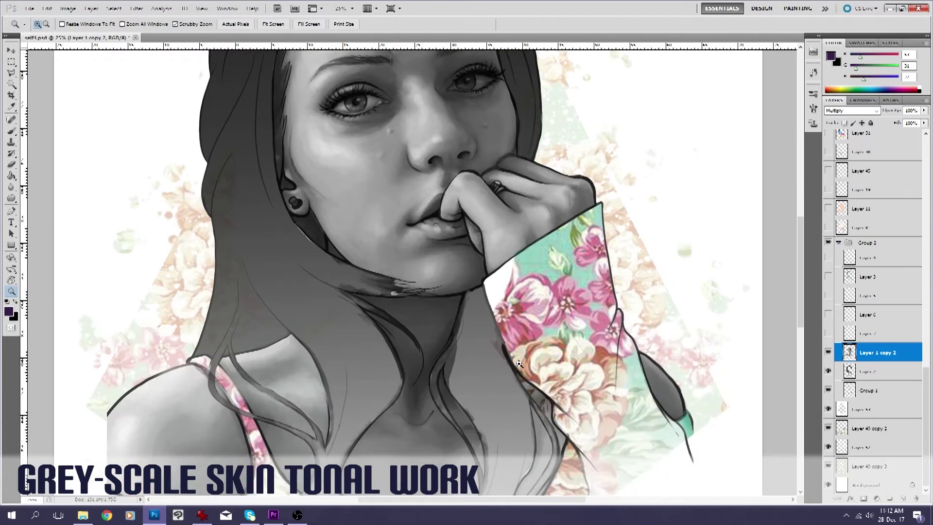
scroll(519, 364, "up", 3)
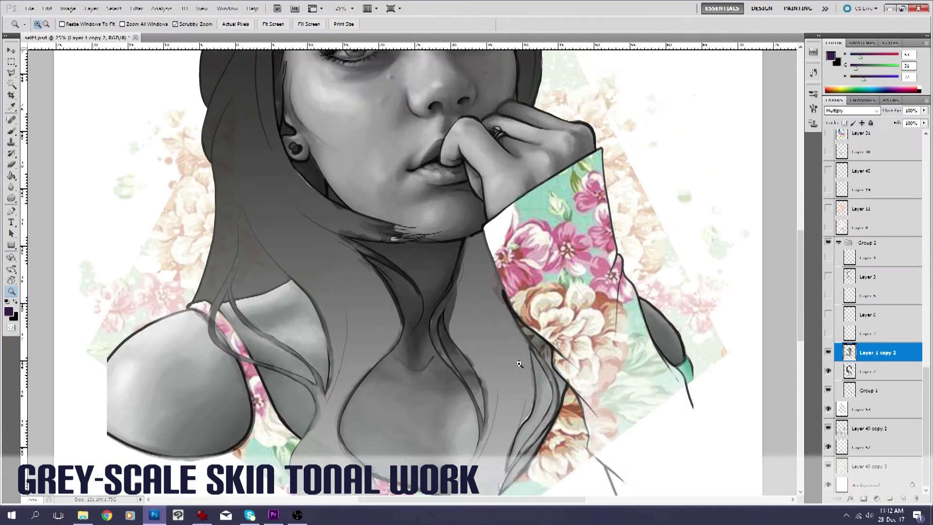
scroll(519, 364, "up", 3)
scroll(519, 364, "down", 3)
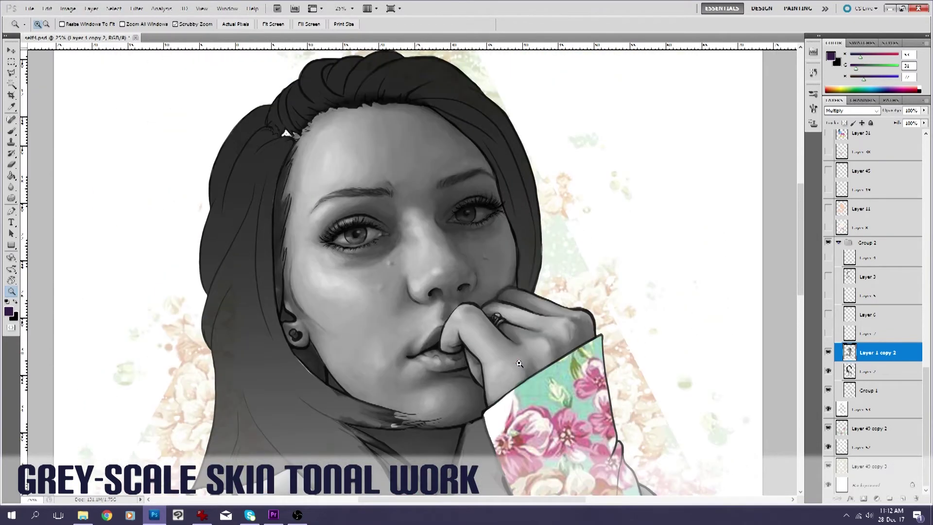
Turn on the layer directly above Layer 1 copy 2 to lighten parts of the sketch linework
right_click(438, 273)
left_click(477, 330)
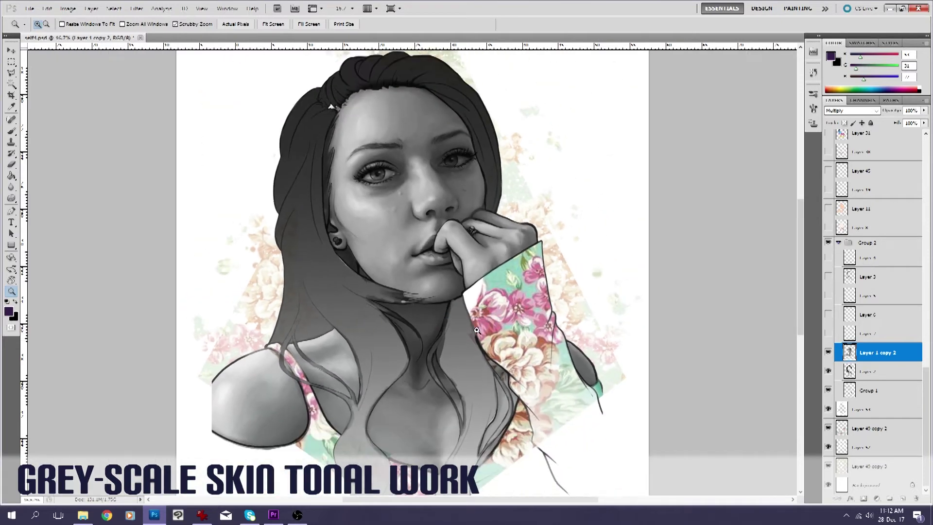
left_click(828, 335)
Toggle the linework-lightening layer to compare the lines around the eyes and nose with and without it
left_click_drag(459, 156, 384, 204)
left_click(829, 335)
left_click(829, 334)
left_click(829, 335)
left_click(829, 334)
left_click(828, 334)
right_click(394, 217)
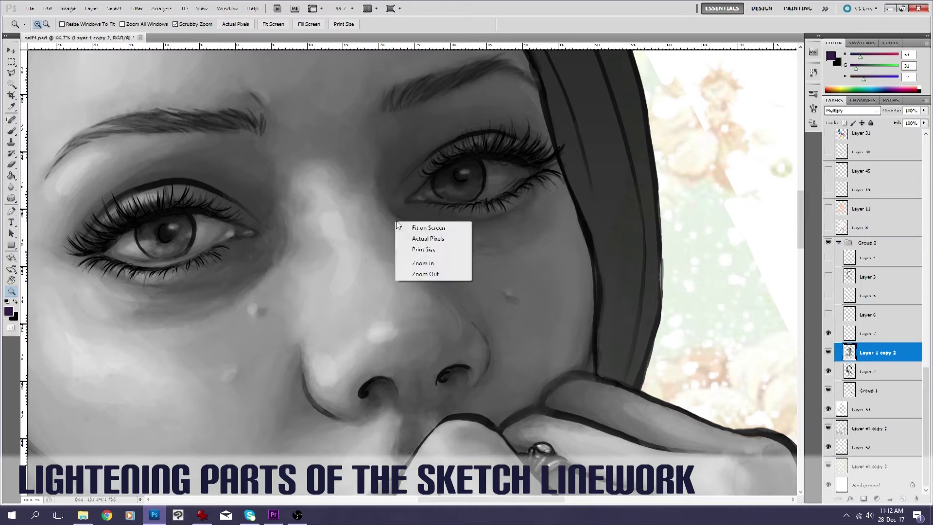
Turn on Layer 6 to lighten the sketch linework around the hair, neck and chest
left_click(427, 272)
right_click(433, 271)
left_click(449, 322)
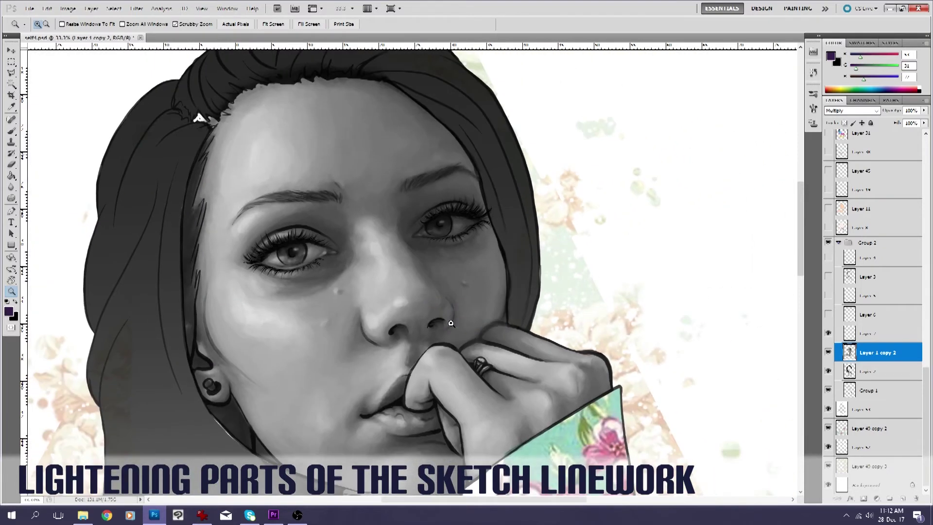
left_click_drag(729, 295, 687, 295)
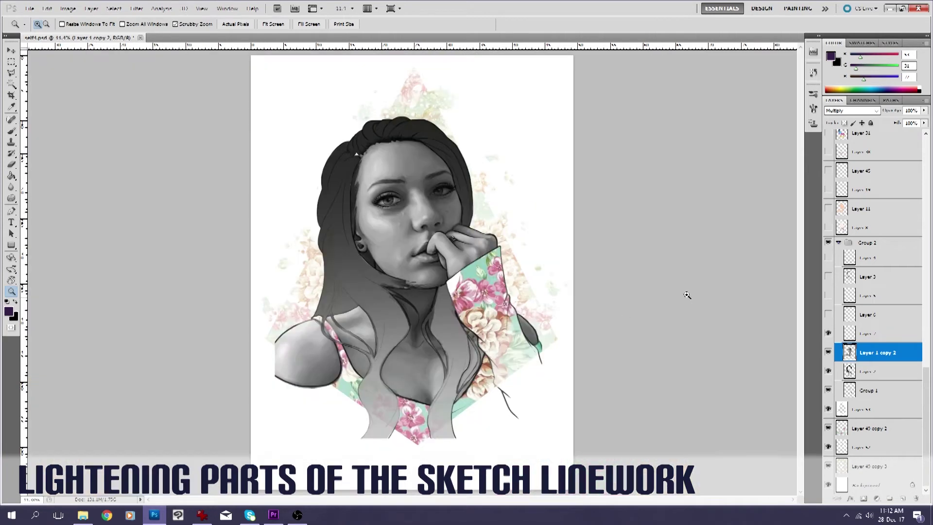
left_click(389, 384)
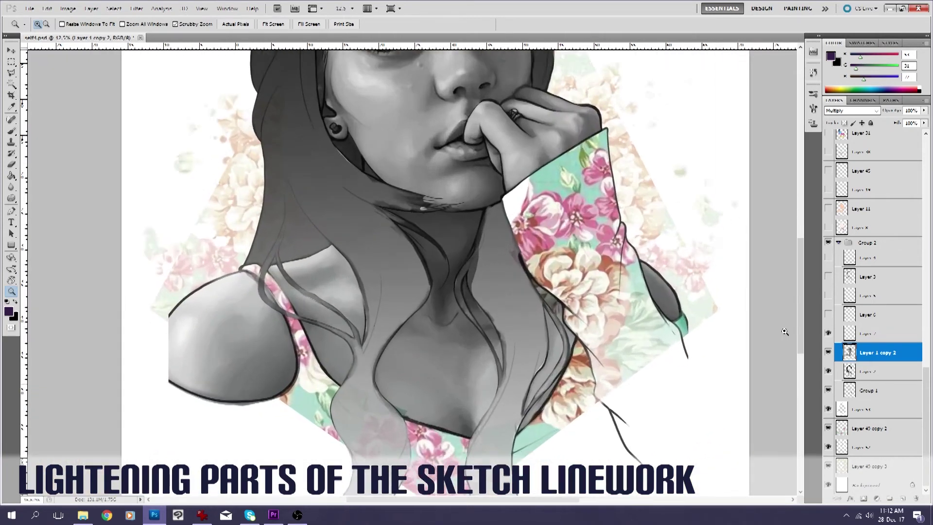
left_click(829, 316)
Toggle Layer 6 to compare the body and hair linework with and without it, ending with the layer on
left_click(828, 315)
left_click(829, 316)
left_click(828, 316)
left_click(828, 316)
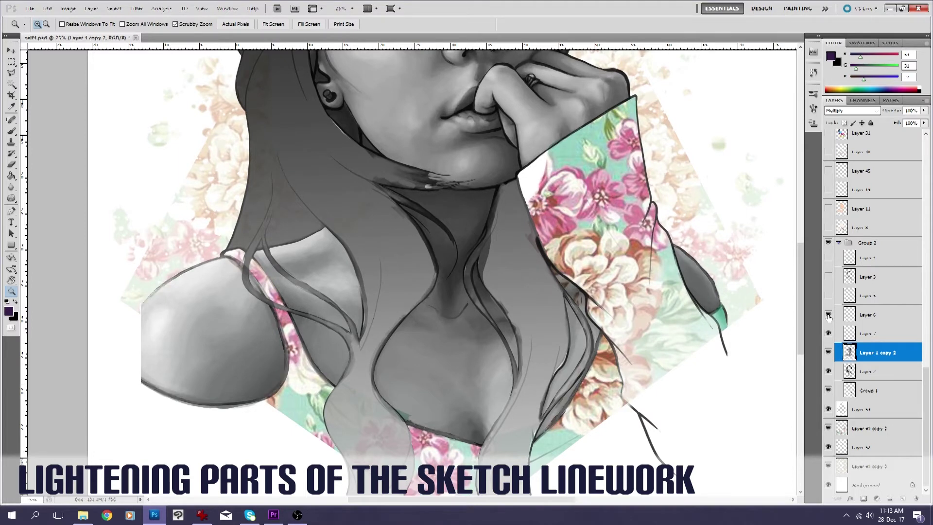
left_click(829, 315)
left_click(829, 316)
right_click(410, 271)
left_click(440, 278)
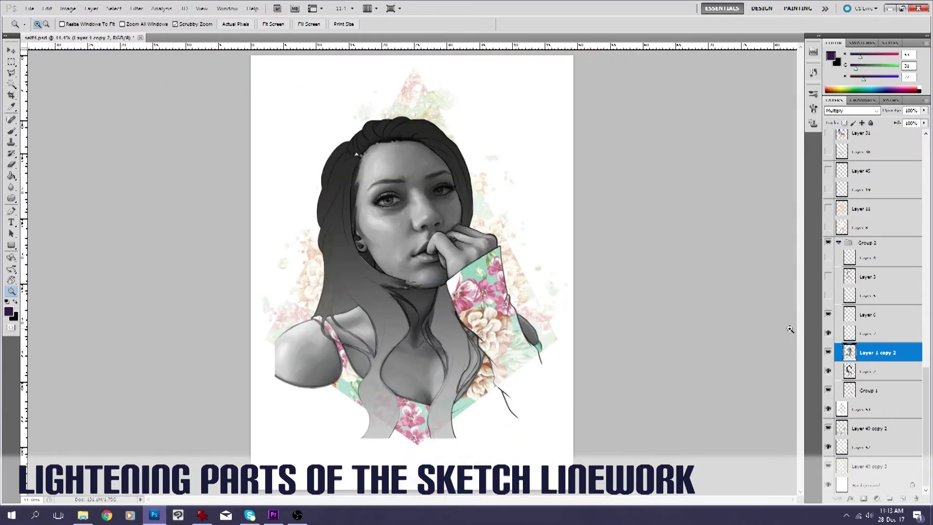
Select Layer 5 and turn it on to add the highlights
left_click(878, 315)
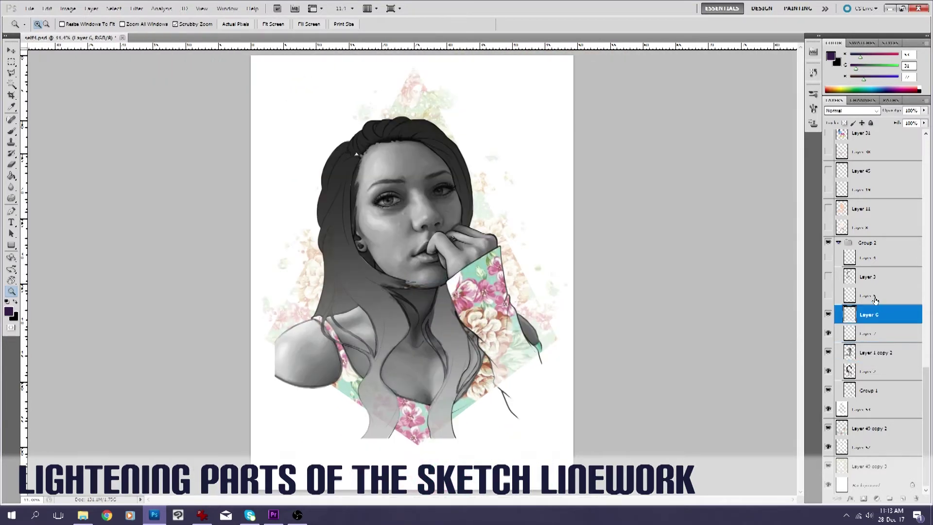
left_click(875, 296)
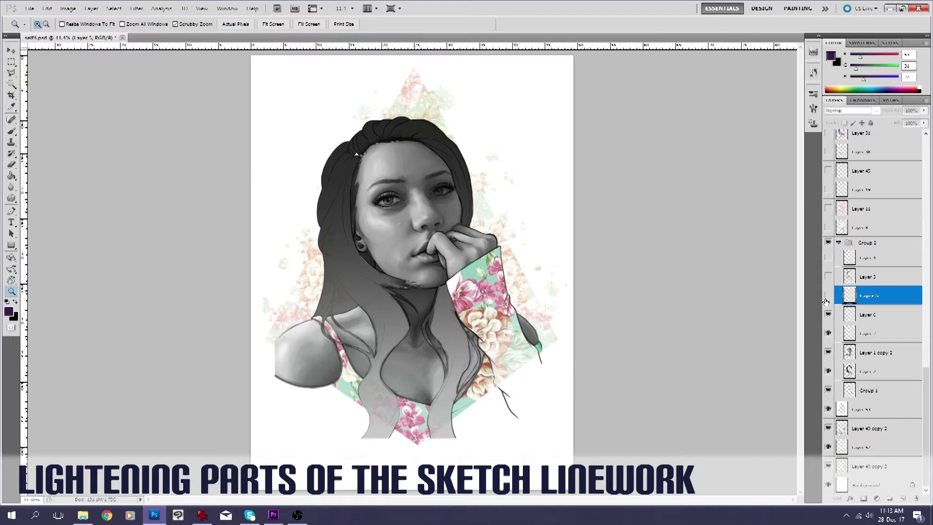
left_click(827, 299)
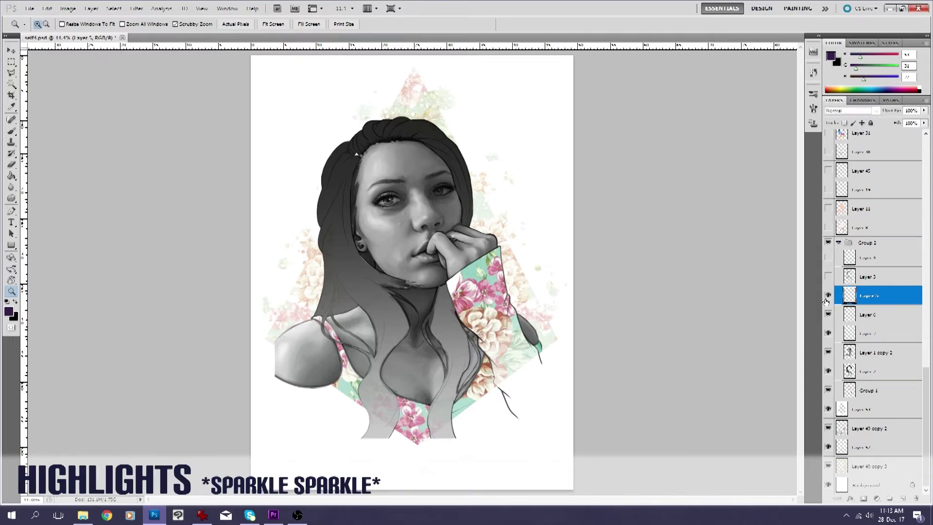
Toggle Layer 5 to compare the highlights on the eyes, earring and ring with and without it, leaving it on
left_click(429, 203)
left_click(430, 204)
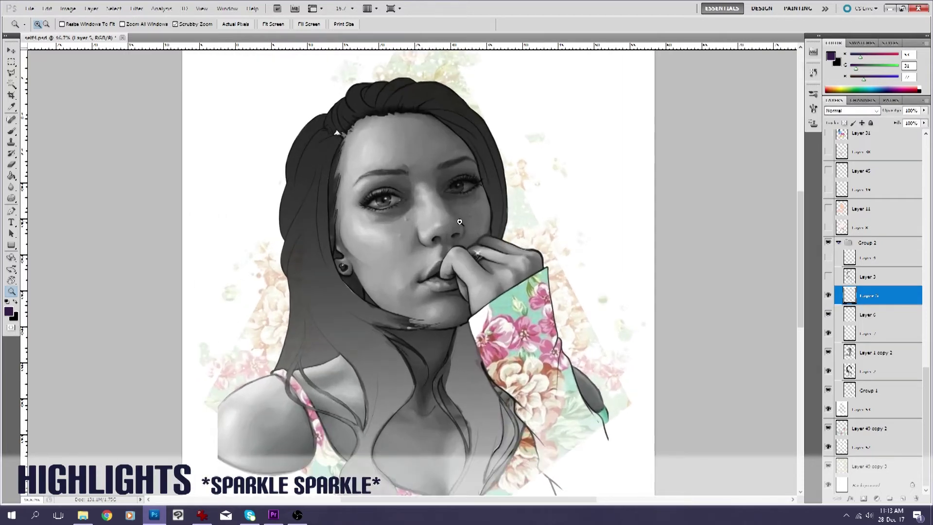
left_click(431, 204)
left_click(431, 205)
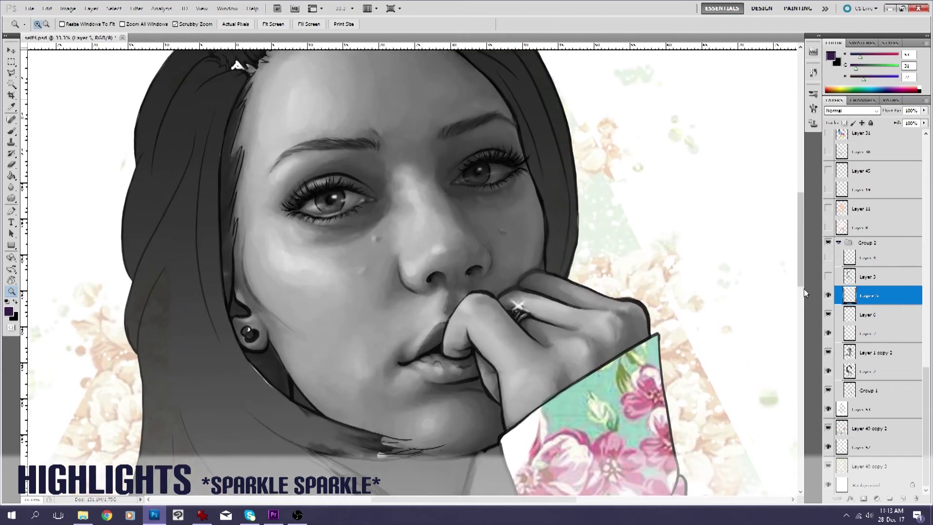
left_click(829, 296)
left_click(829, 298)
left_click(829, 298)
left_click(829, 297)
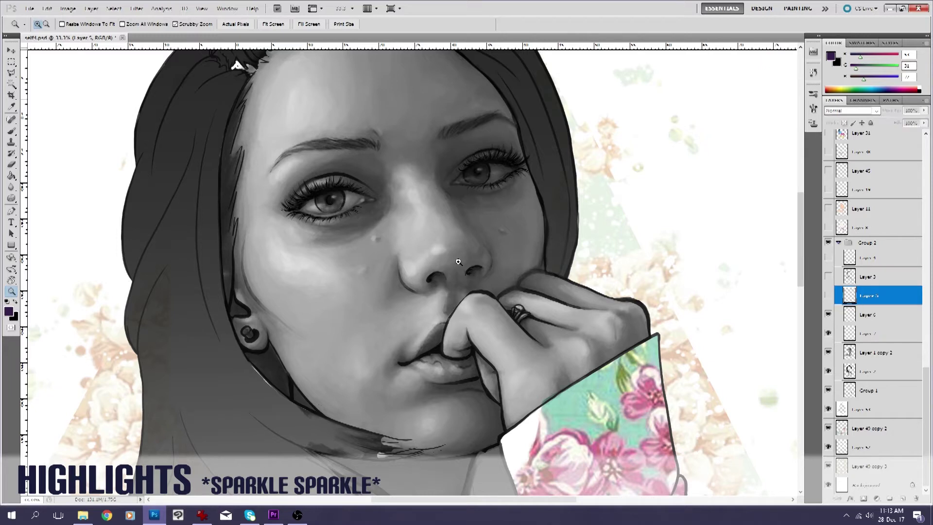
right_click(459, 265)
left_click(502, 321)
left_click(829, 296)
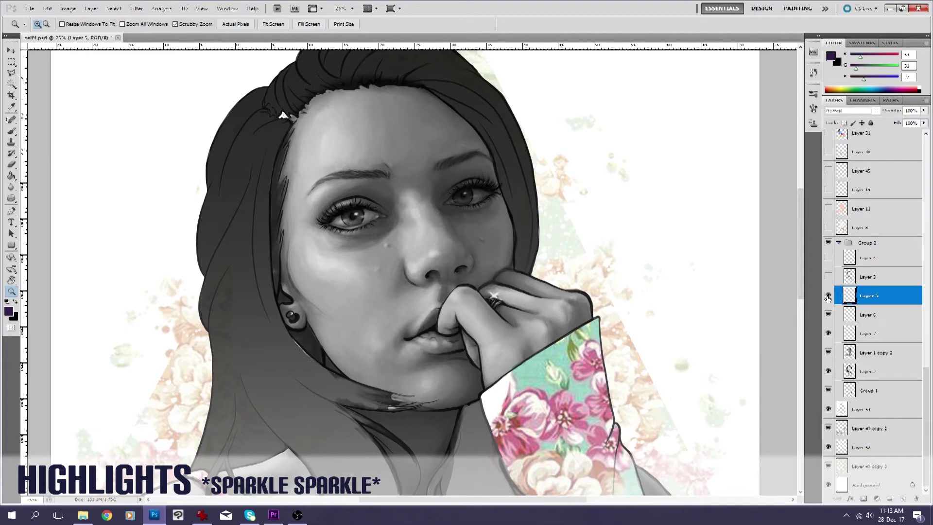
right_click(421, 258)
left_click(462, 310)
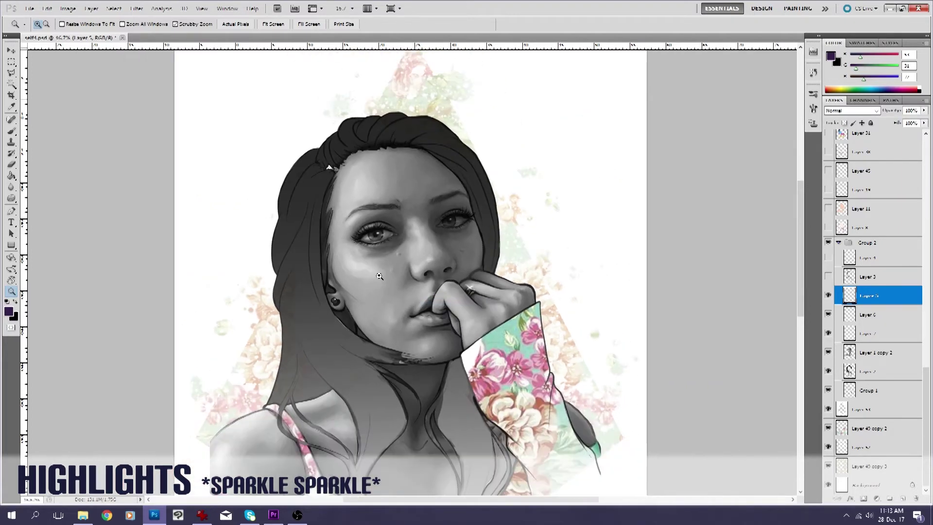
Turn on Layer 3 to add the tonal work on the hair
left_click(828, 276)
left_click(829, 277)
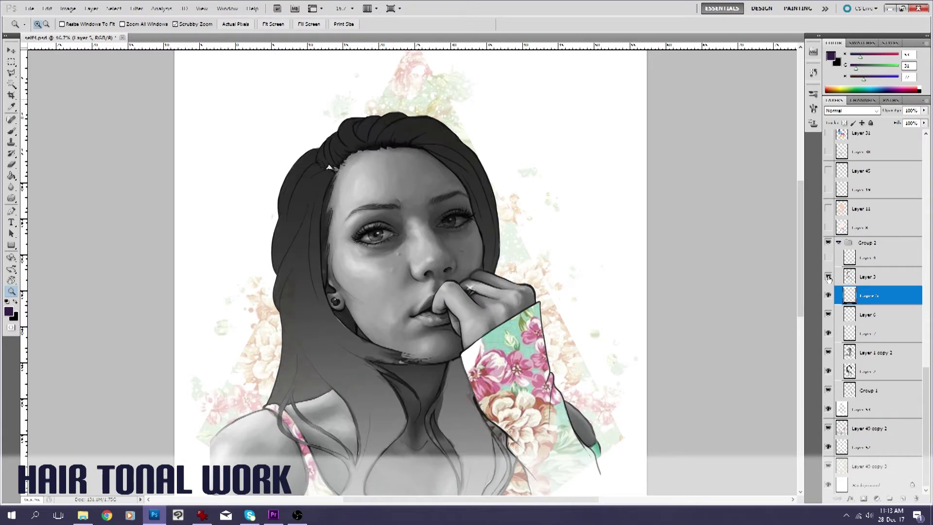
left_click(828, 278)
Examine the tonal brushwork of the hair along its full length and close up at the parting and hairline
scroll(423, 338, "down", 5)
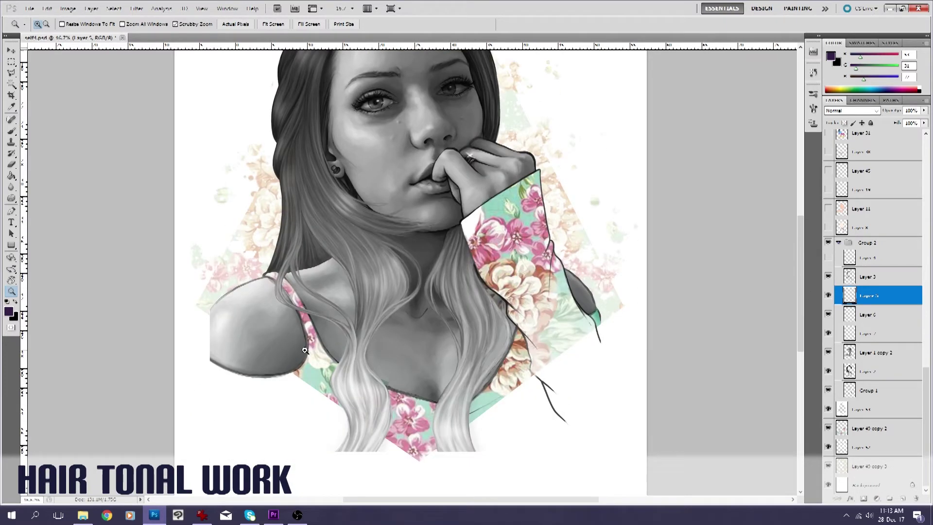
scroll(306, 347, "up", 5)
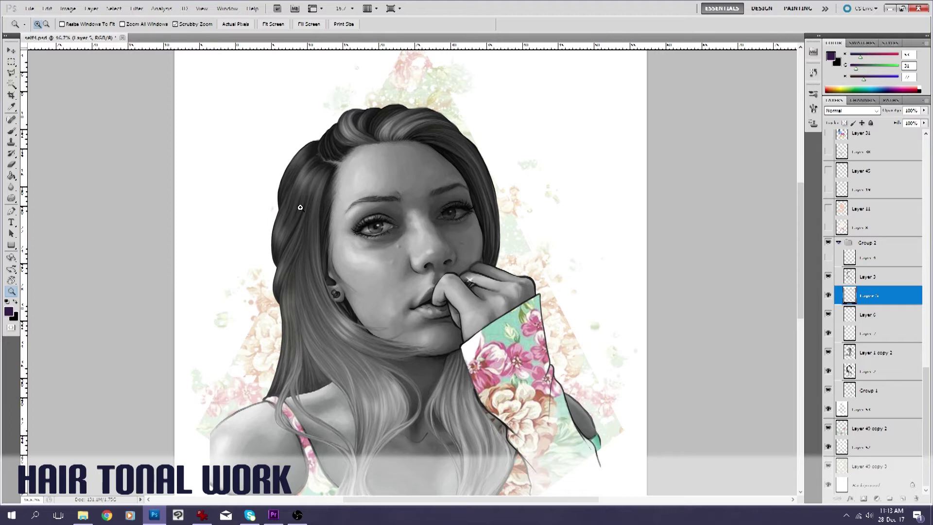
left_click_drag(286, 152, 286, 152)
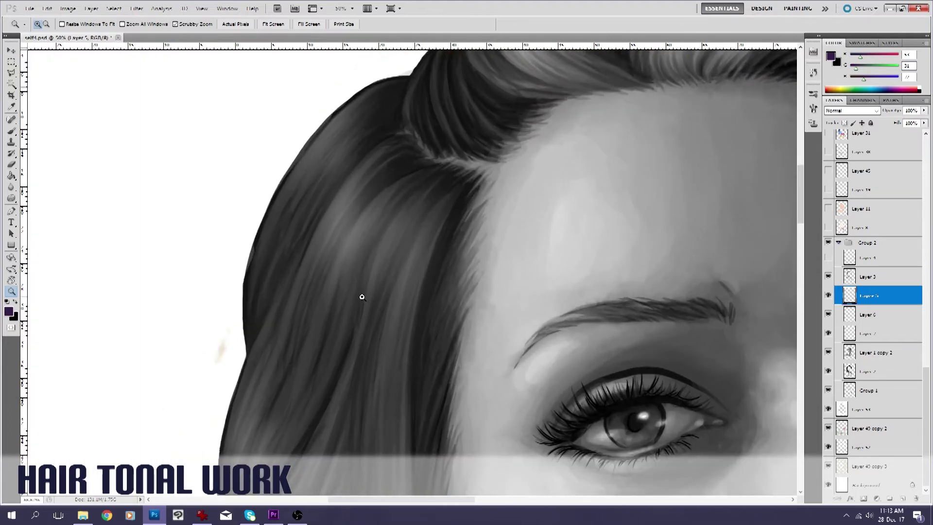
left_click(362, 298)
scroll(362, 299, "up", 4)
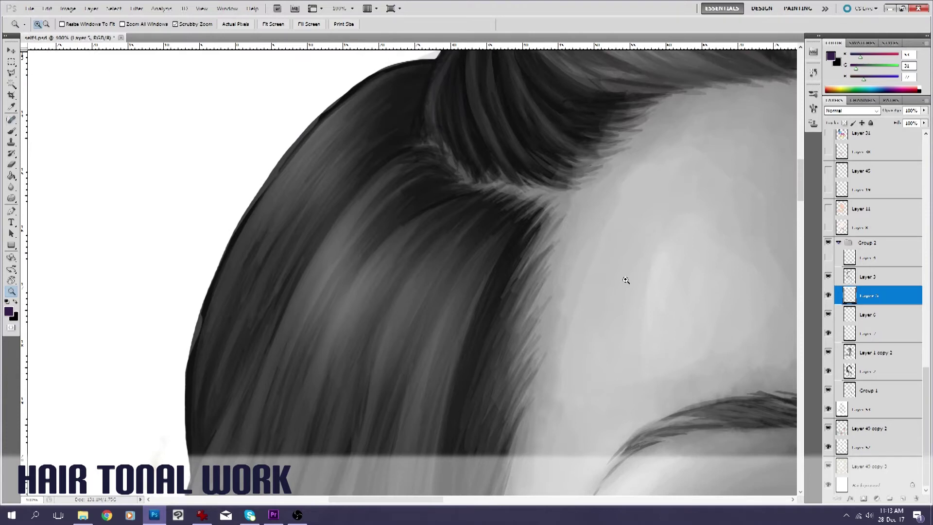
left_click(525, 219)
left_click(525, 194)
left_click(525, 185)
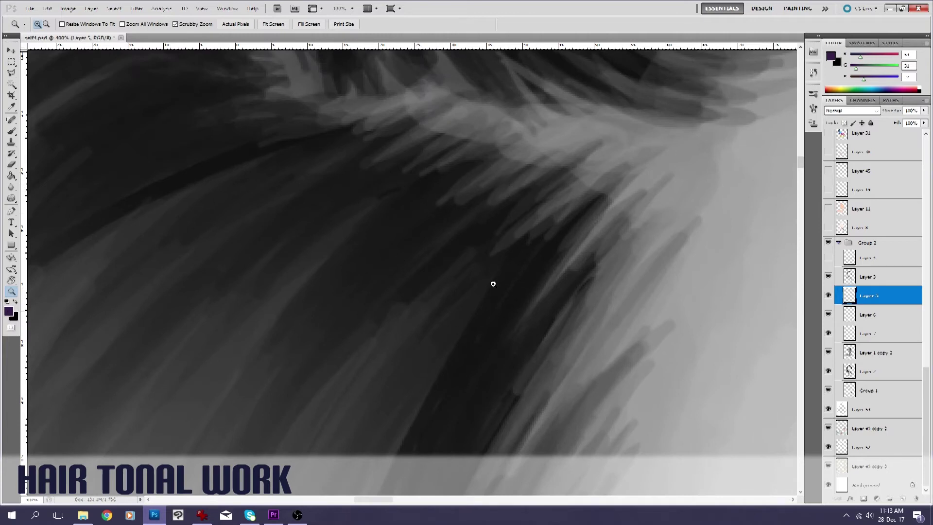
right_click(483, 261)
left_click(519, 313)
right_click(497, 285)
left_click(507, 335)
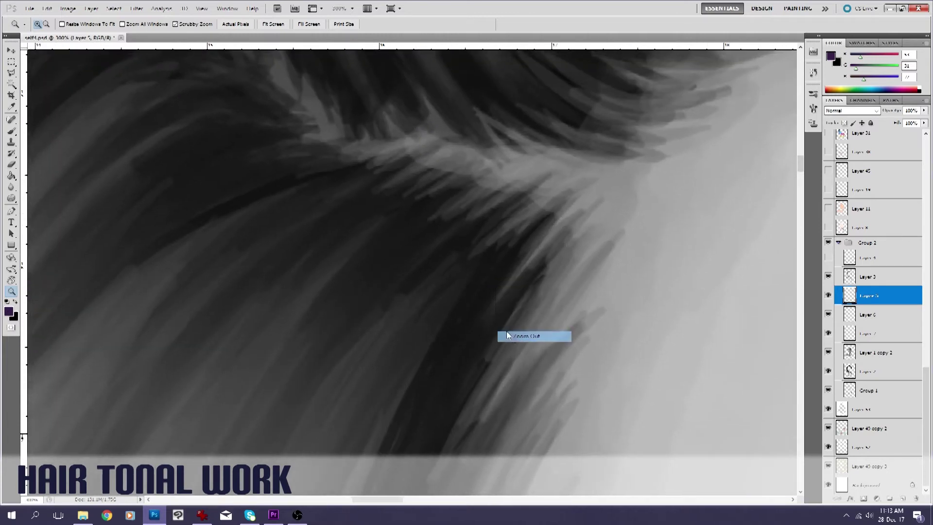
right_click(454, 337)
left_click(460, 321)
right_click(464, 306)
left_click(466, 304)
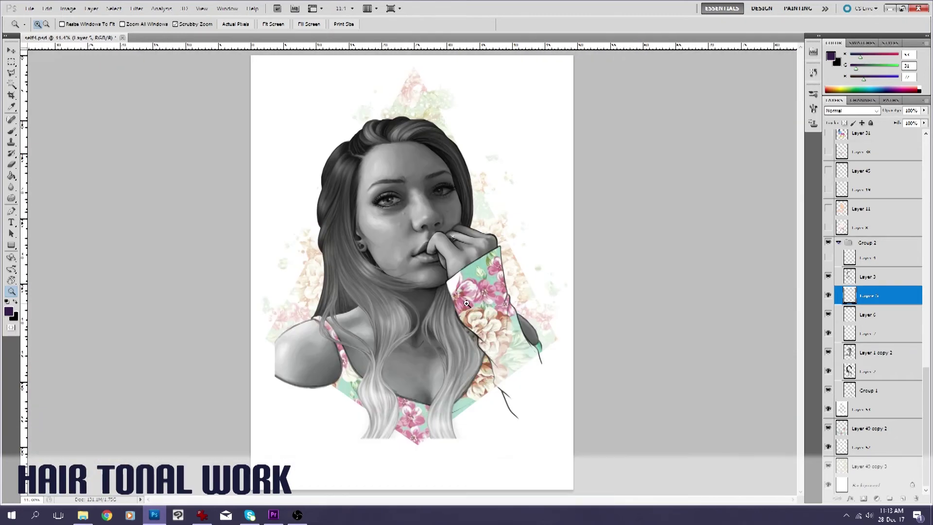
Turn on Layer 4 to add individual hairs over the toned hair
left_click(377, 101)
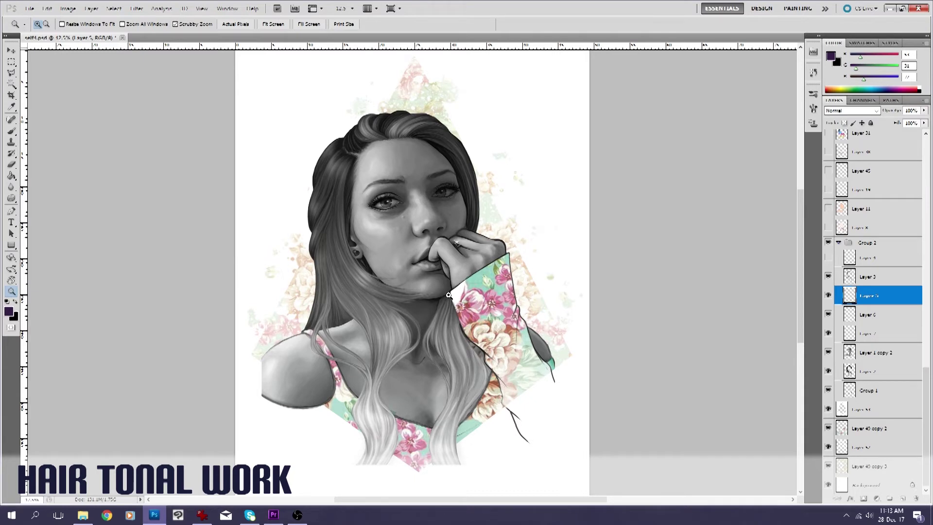
left_click(329, 152)
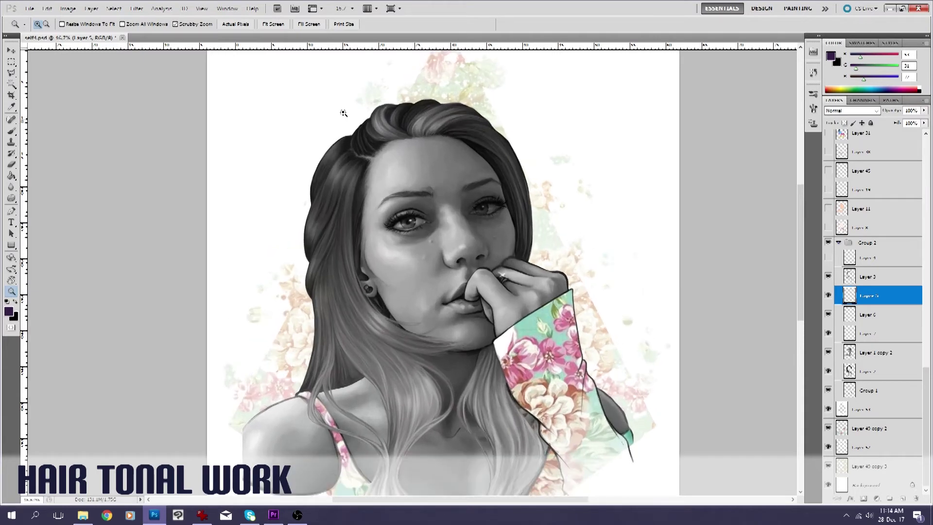
left_click(829, 258)
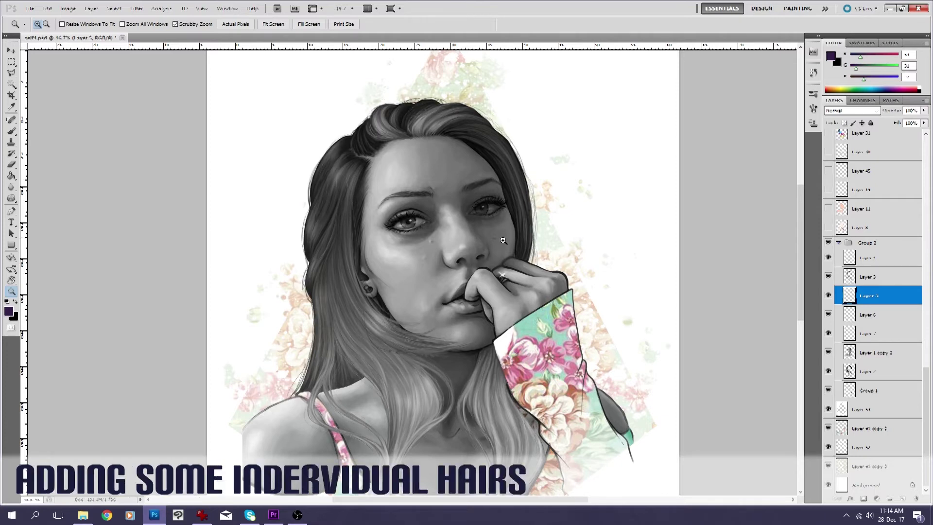
Examine the individual hair strands around the head, ear and chin, comparing the hair with Layer 4 off and on
left_click(362, 143)
left_click(335, 124)
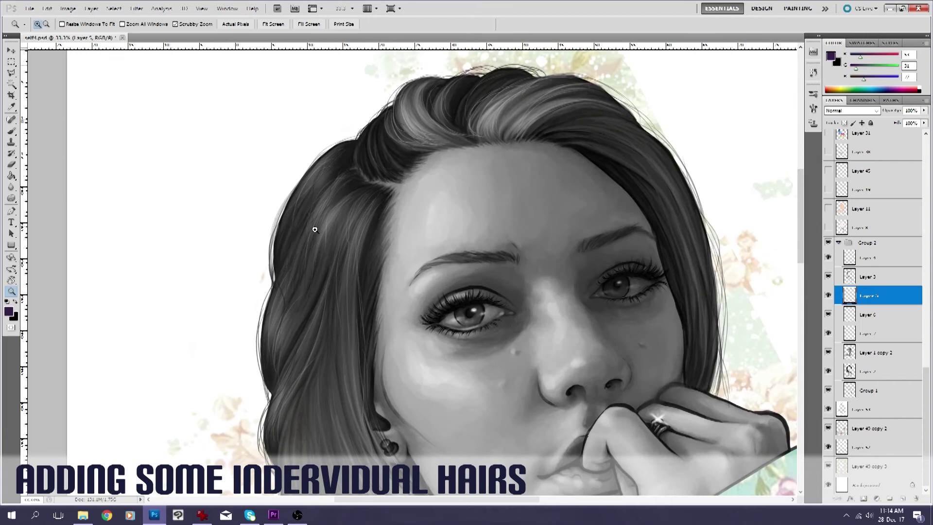
left_click(306, 238)
left_click(284, 283)
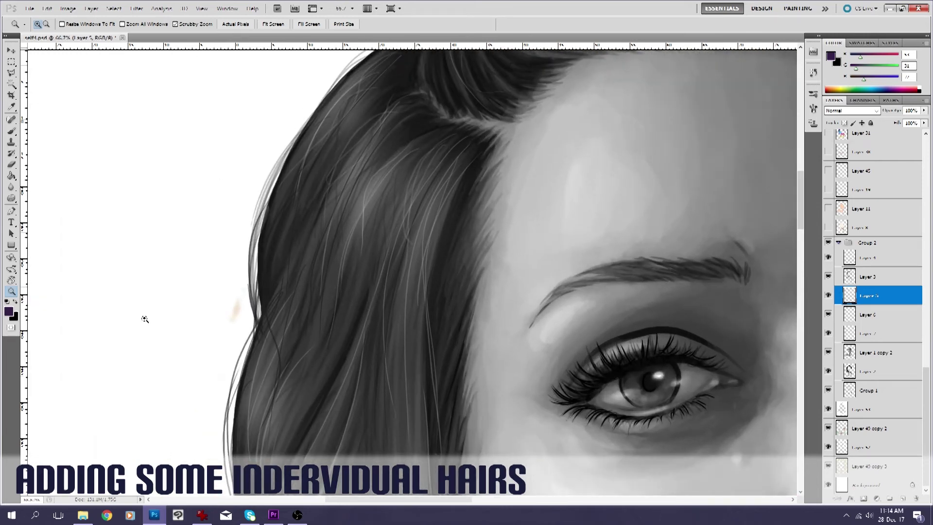
left_click(829, 258)
left_click(829, 258)
scroll(444, 377, "down", 15)
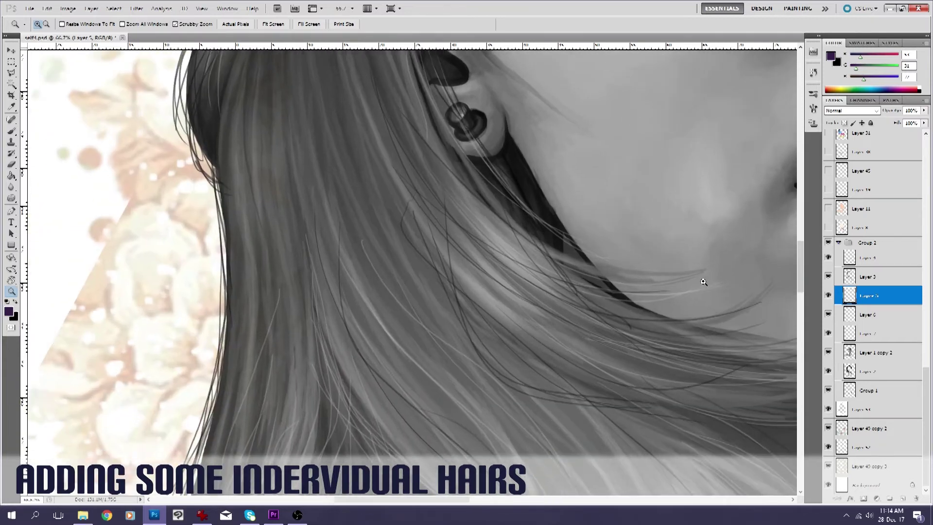
left_click(703, 282)
left_click(703, 282)
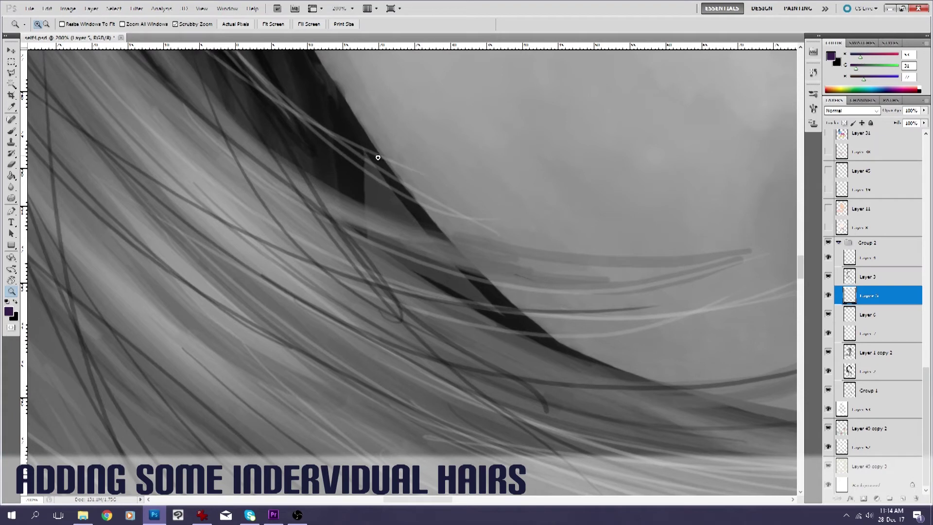
right_click(551, 164)
left_click(565, 168)
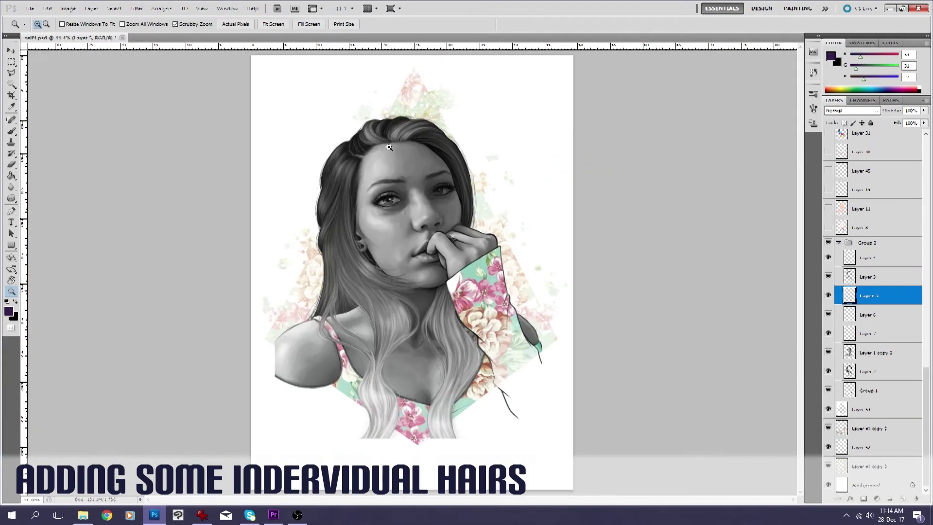
Preview the colour overlay on Layer 8 over the portrait and select that layer
left_click(309, 155)
left_click(310, 155)
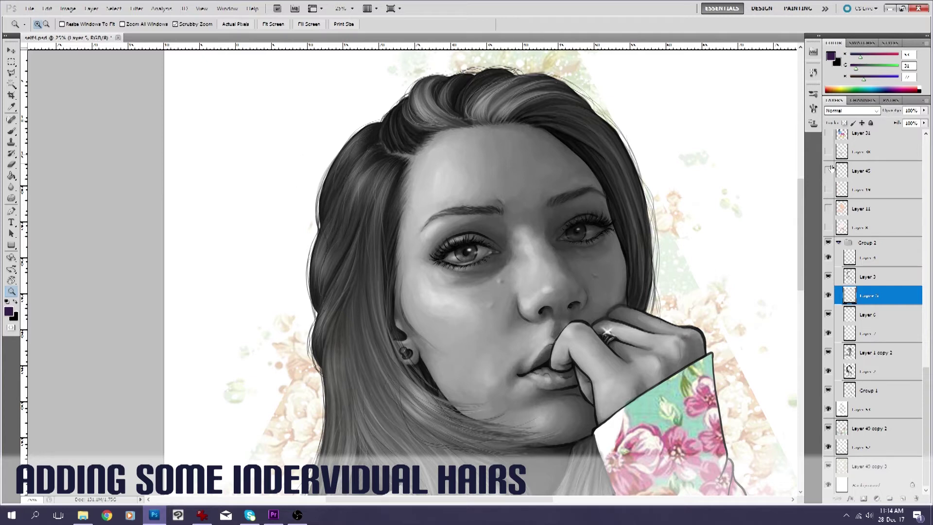
left_click(829, 227)
right_click(592, 242)
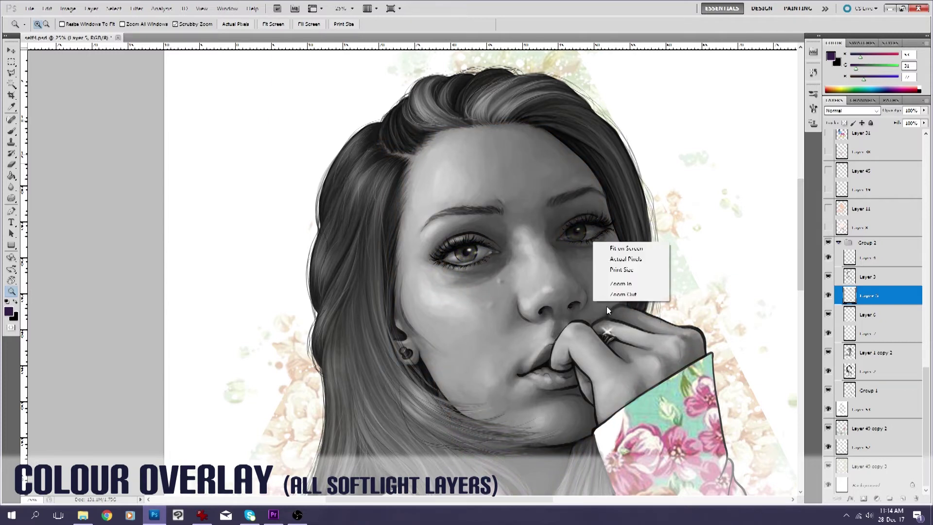
left_click(611, 296)
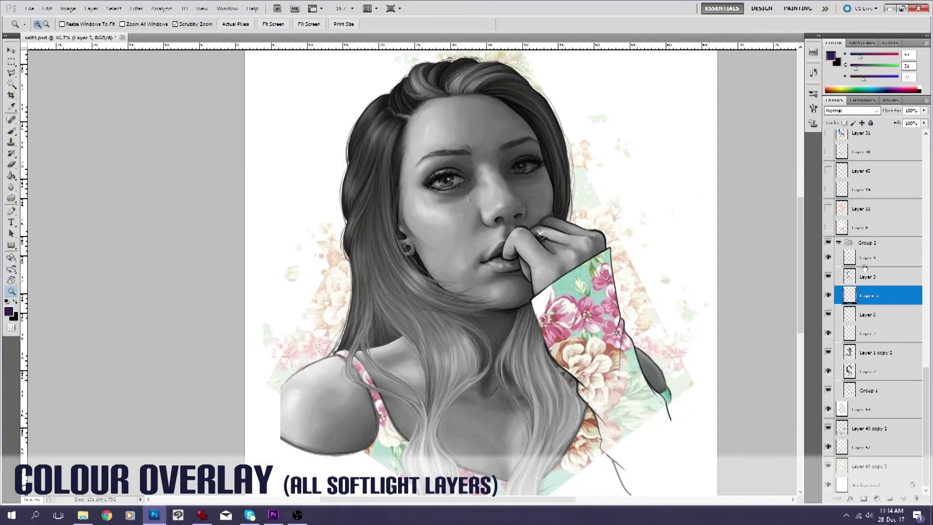
left_click(870, 227)
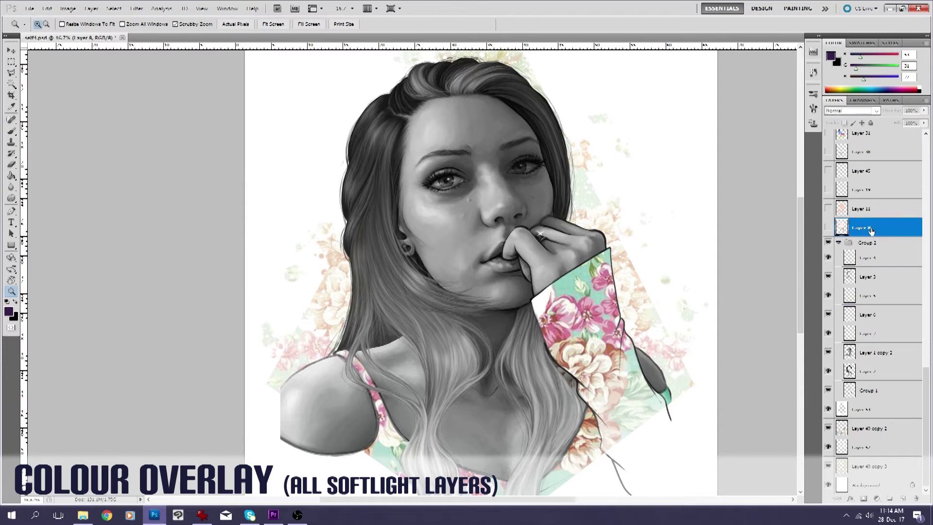
Select Layer 11 and toggle it to compare the skin with and without its Soft Light colour overlay
left_click(868, 210)
left_click(829, 211)
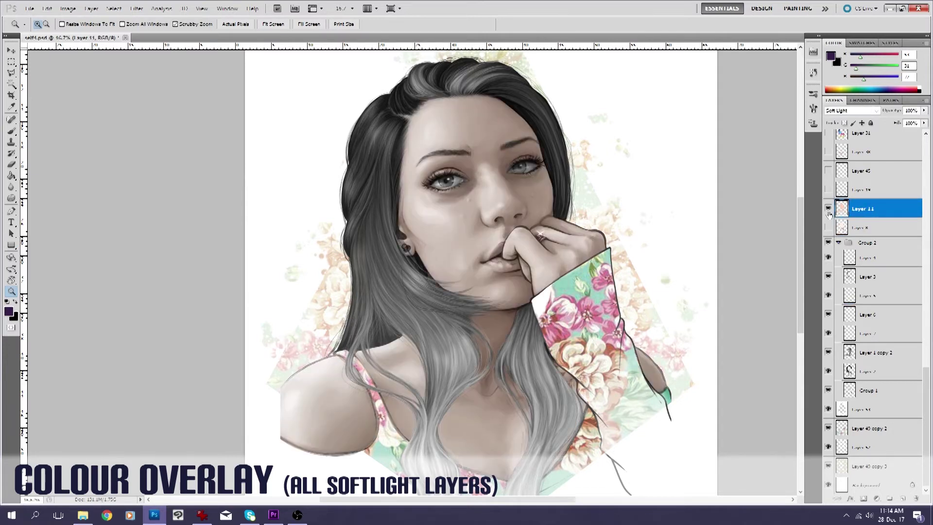
left_click(830, 209)
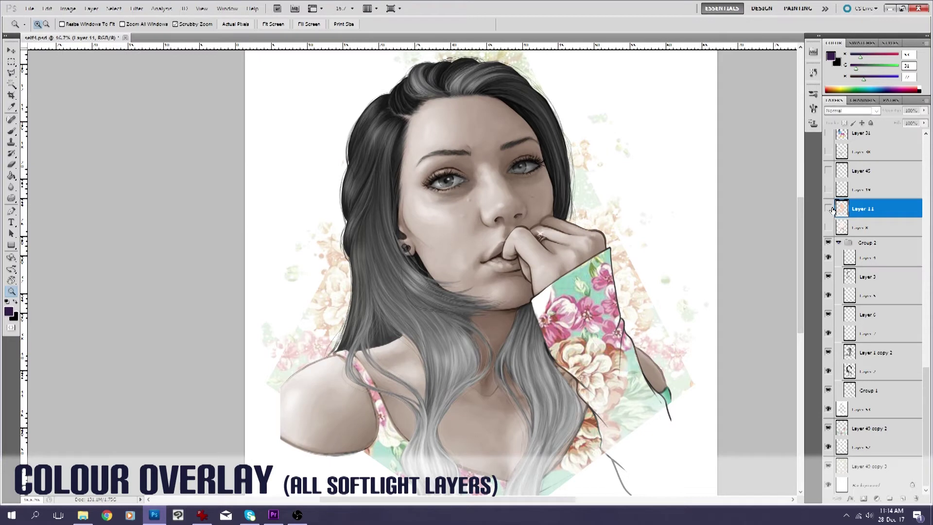
Turn on Layer 11, preview its flat skin colour in Normal blend mode, and set the mode back to Soft Light
left_click(829, 209)
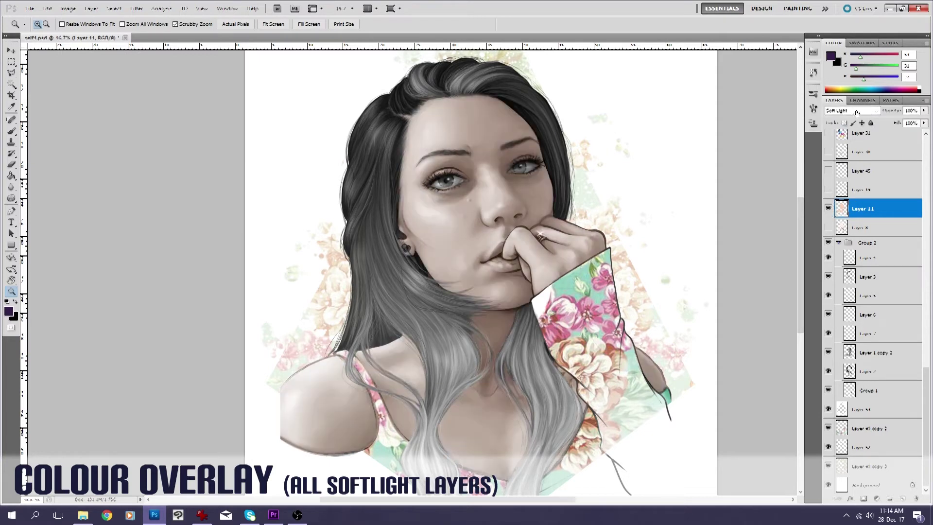
left_click(870, 112)
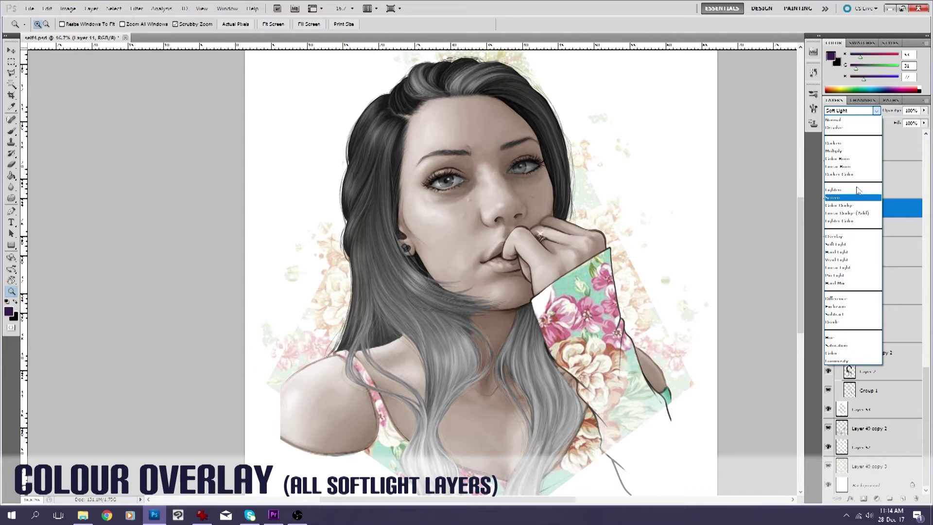
left_click(845, 120)
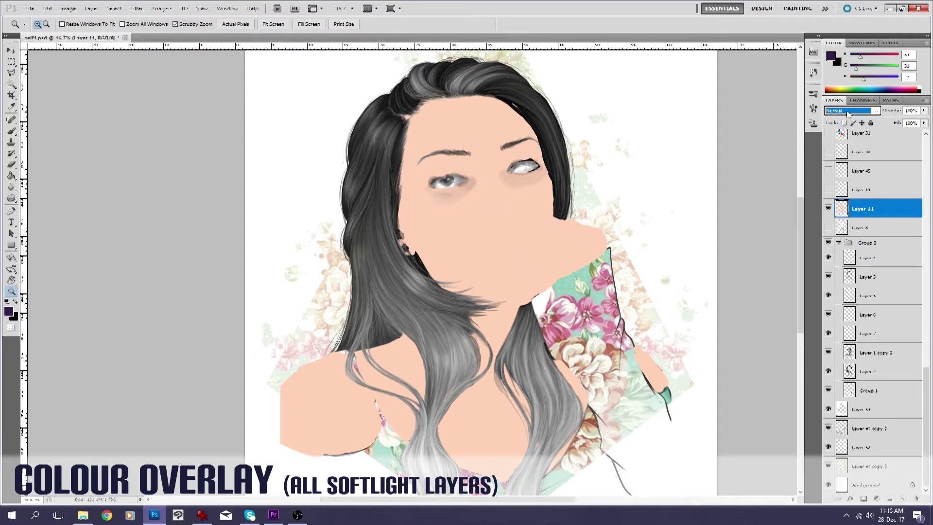
left_click(848, 111)
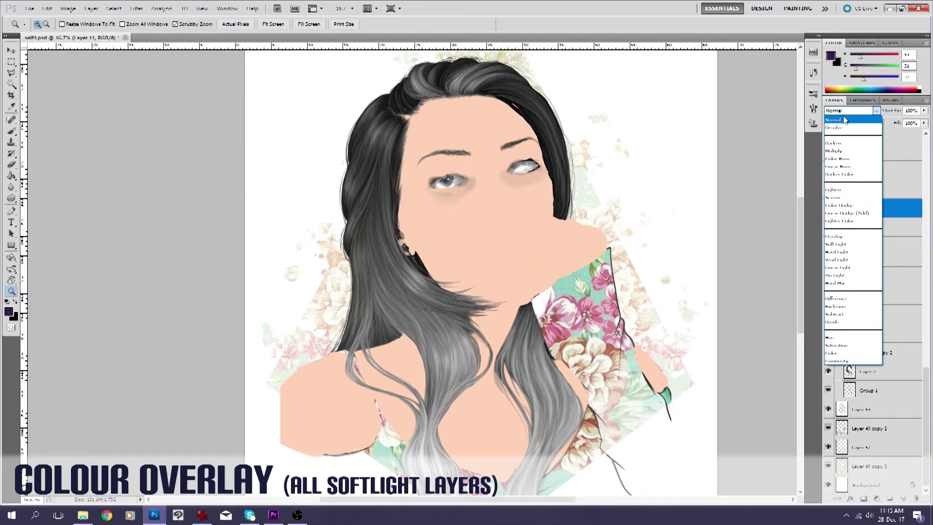
left_click(841, 244)
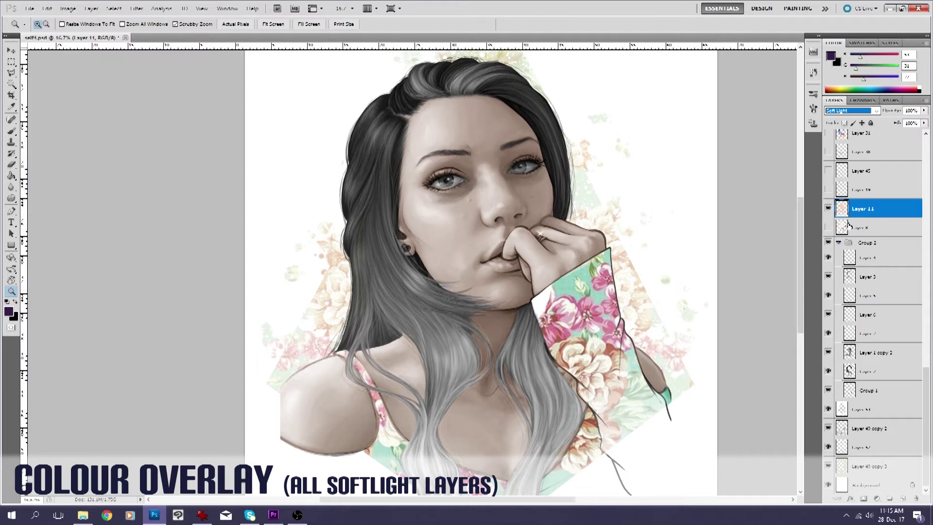
Select Layer 8 and turn it on, comparing the eye, skin and hair colour with the layer off and on
left_click(864, 228)
left_click(829, 228)
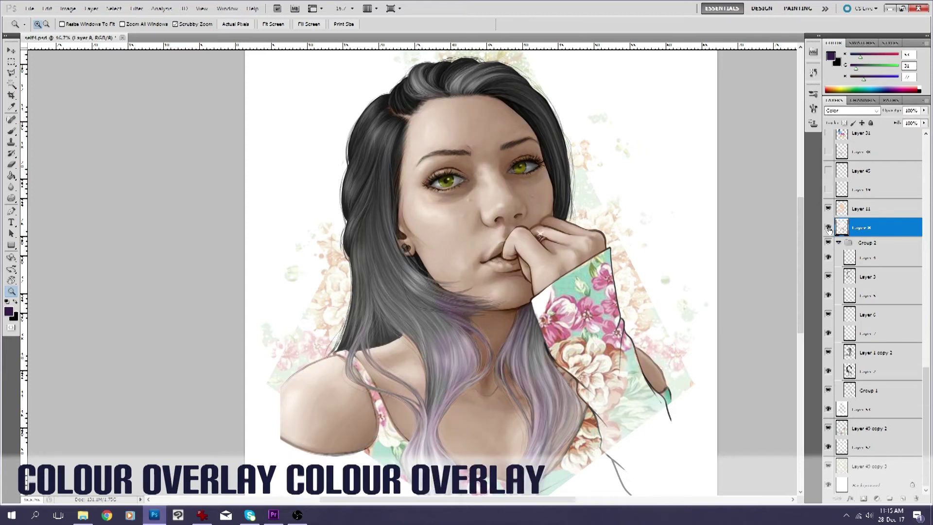
left_click(828, 228)
left_click(828, 228)
left_click(829, 228)
left_click(828, 228)
Select Layer 19 and turn it on over the portrait's colour overlays
left_click(869, 190)
left_click(828, 190)
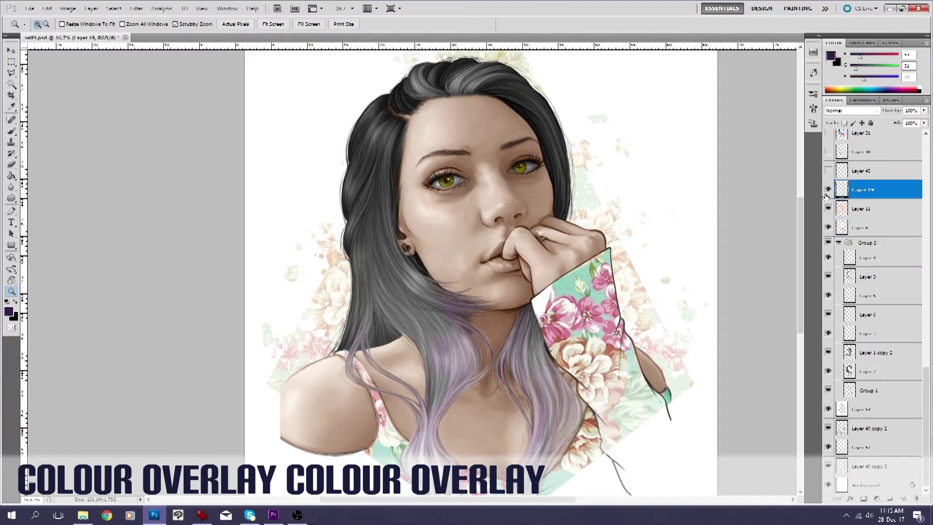
left_click(828, 190)
left_click(827, 191)
Examine the eyes and face close up with Layer 19 off and on, and return to the full portrait
key("ctrl+plus")
key("ctrl+plus")
key("ctrl+plus")
left_click(829, 190)
left_click(828, 190)
left_click(828, 190)
left_click(828, 189)
left_click(828, 190)
left_click(828, 189)
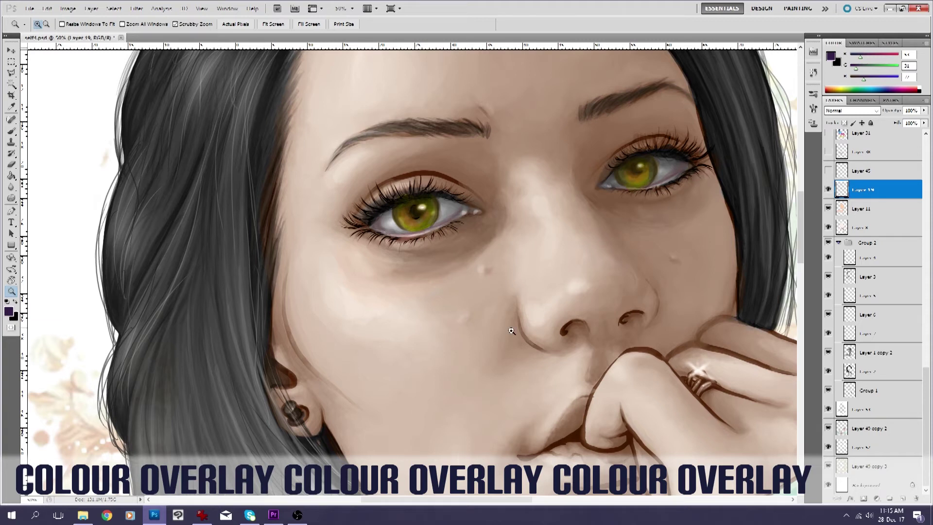
left_click(828, 192)
scroll(828, 193, "up", 2)
right_click(673, 249)
left_click(693, 259)
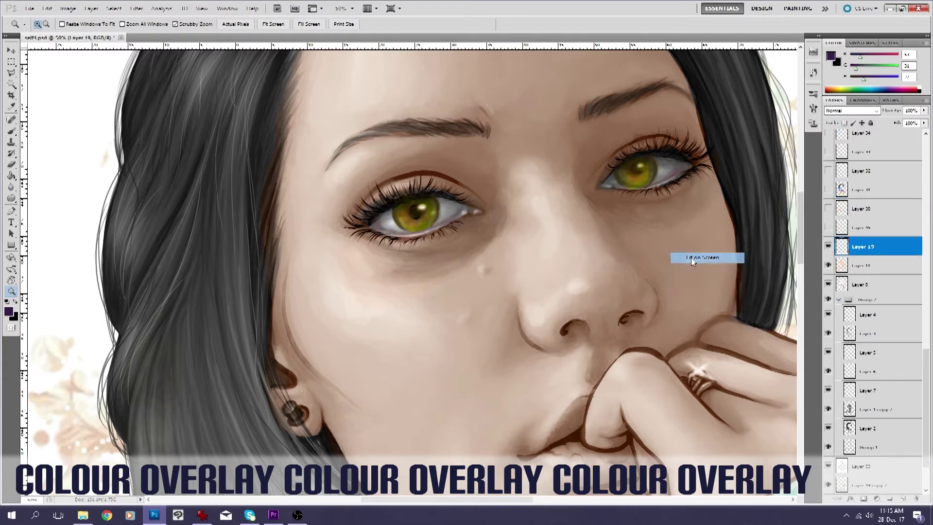
Turn on the Soft Light hair colours of Layer 31, comparing them off and on and inspecting the lower hair
left_click(864, 208)
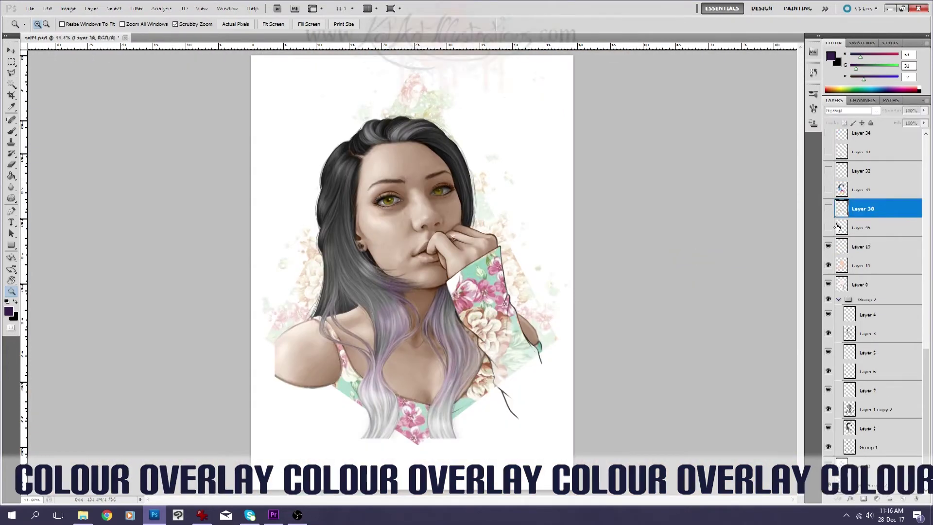
left_click(863, 195)
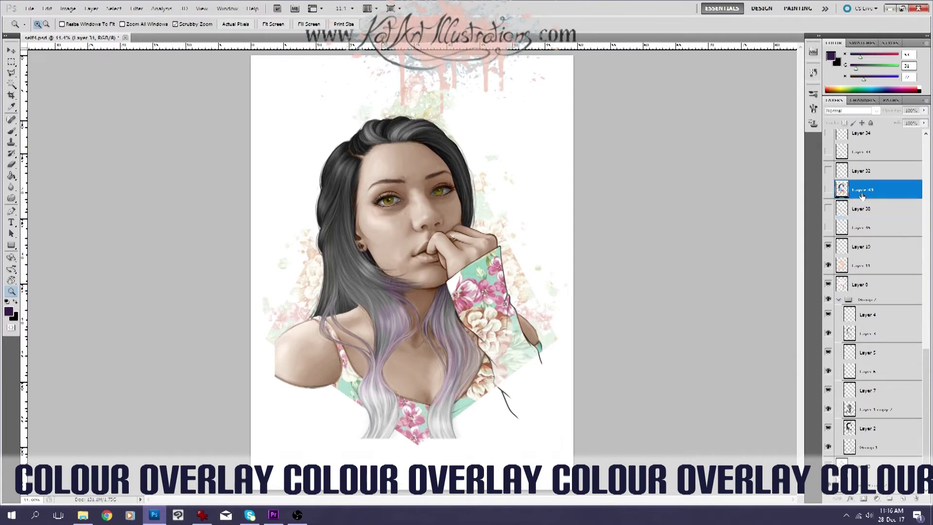
left_click(829, 190)
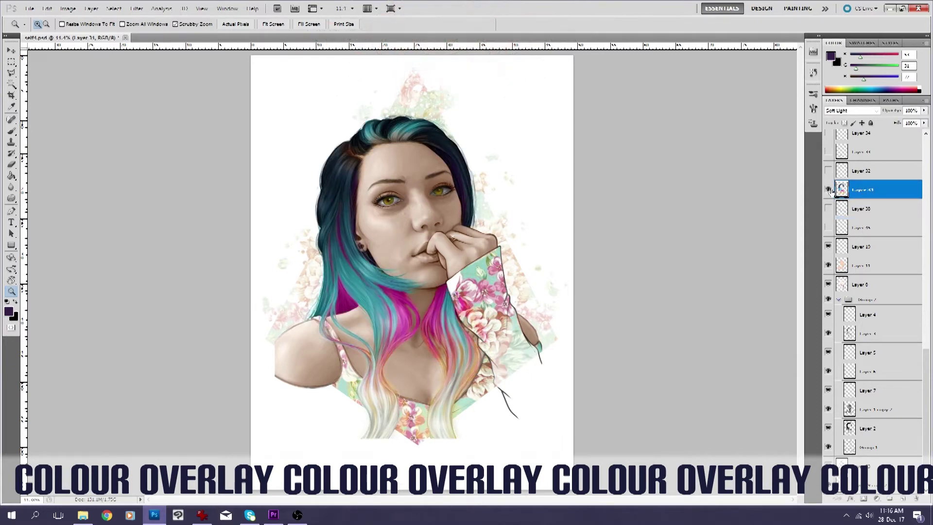
left_click(829, 190)
left_click(829, 190)
left_click(374, 289)
left_click(353, 346)
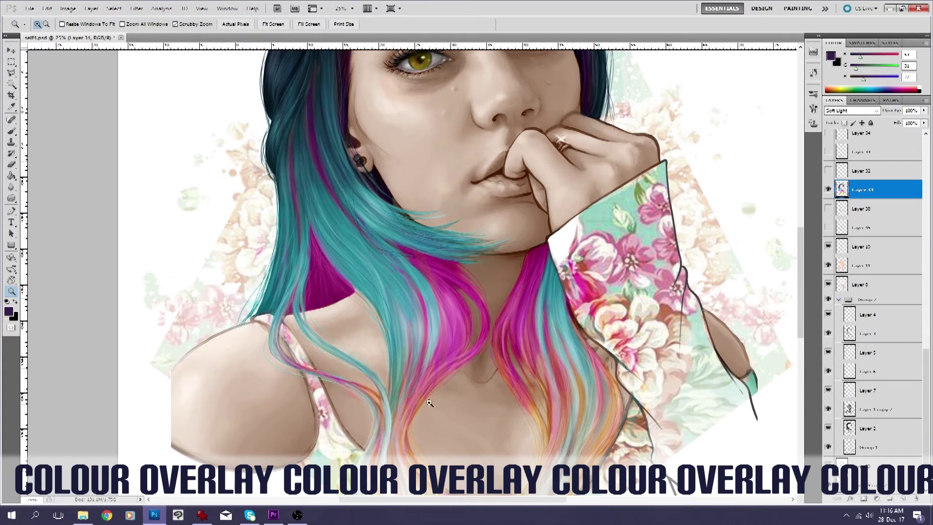
right_click(498, 332)
left_click(515, 339)
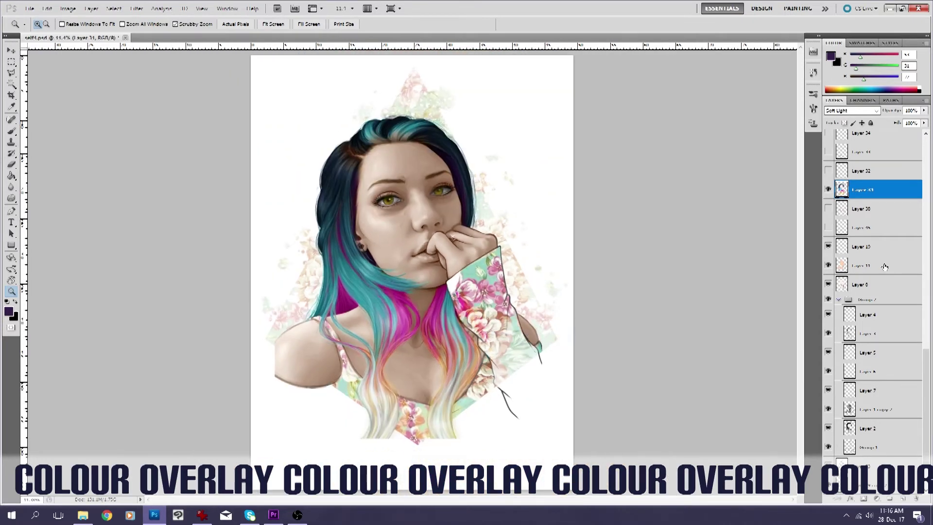
Turn on Layer 38 and Layer 45 below the hair colour layer, comparing the portrait with them off and on
left_click(829, 209)
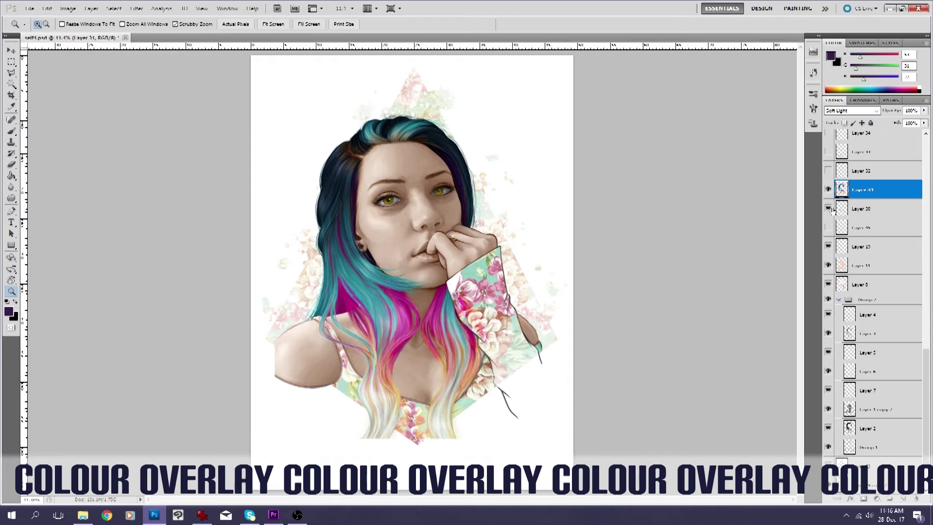
left_click(830, 209)
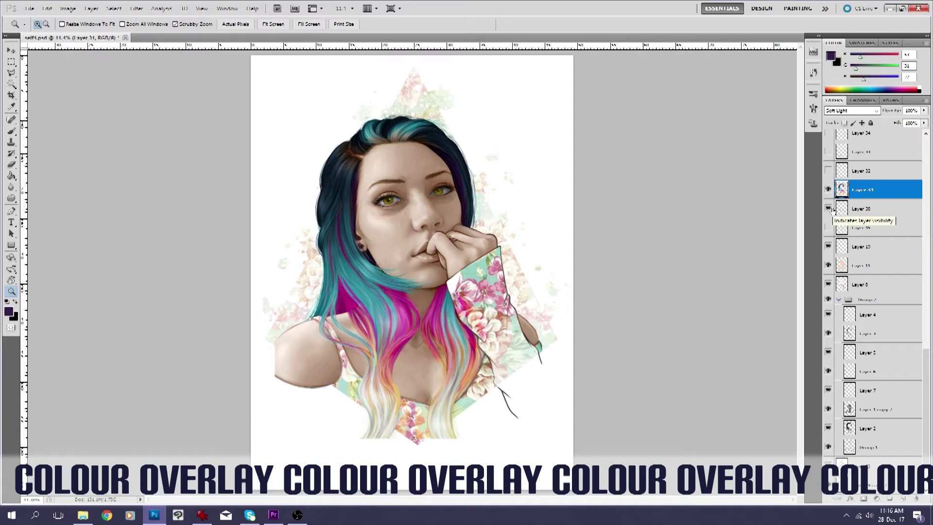
left_click(830, 228)
left_click(829, 228)
left_click(830, 227)
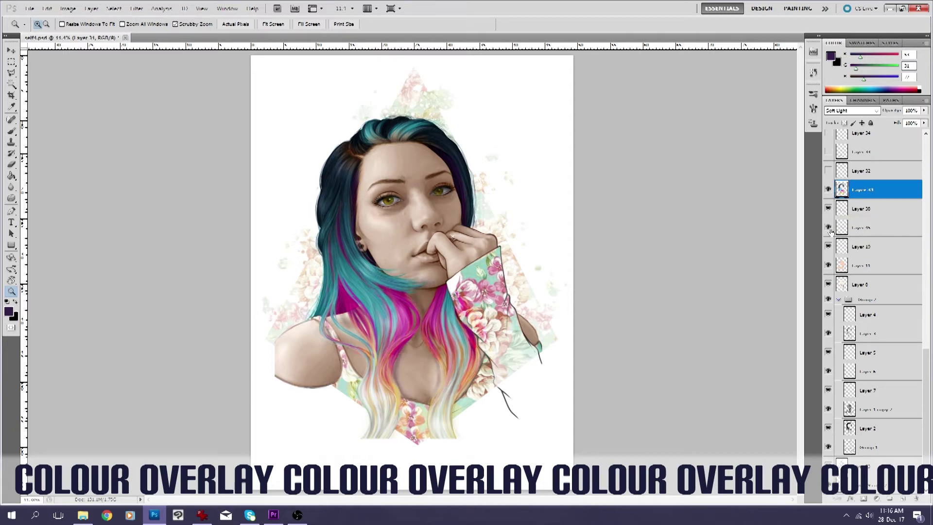
left_click(831, 232)
left_click(831, 232)
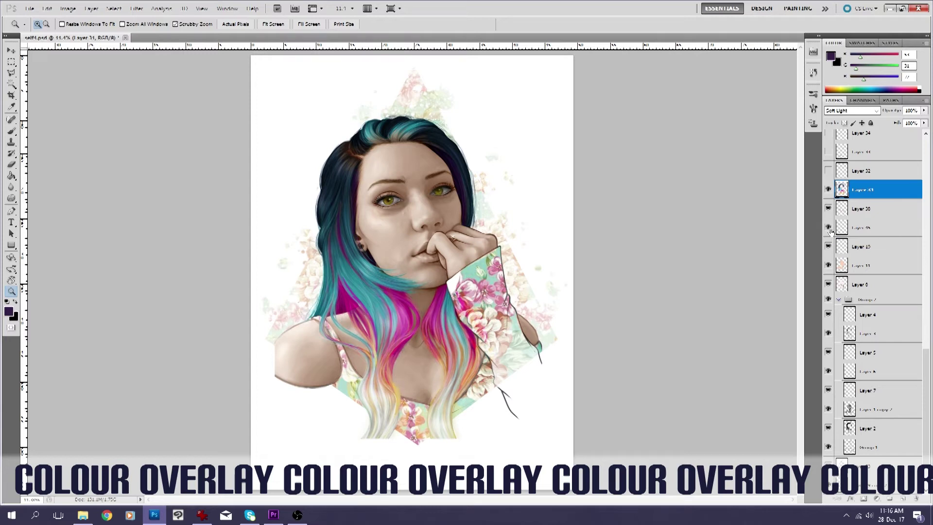
left_click(831, 232)
left_click(831, 231)
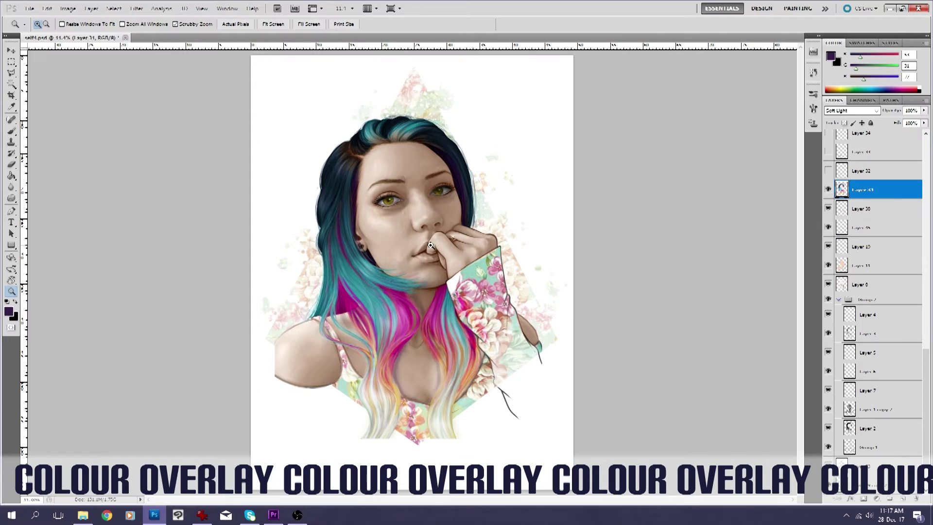
Compare the face close up with Layer 45 off and on, and return to the full portrait
left_click_drag(436, 191, 436, 191)
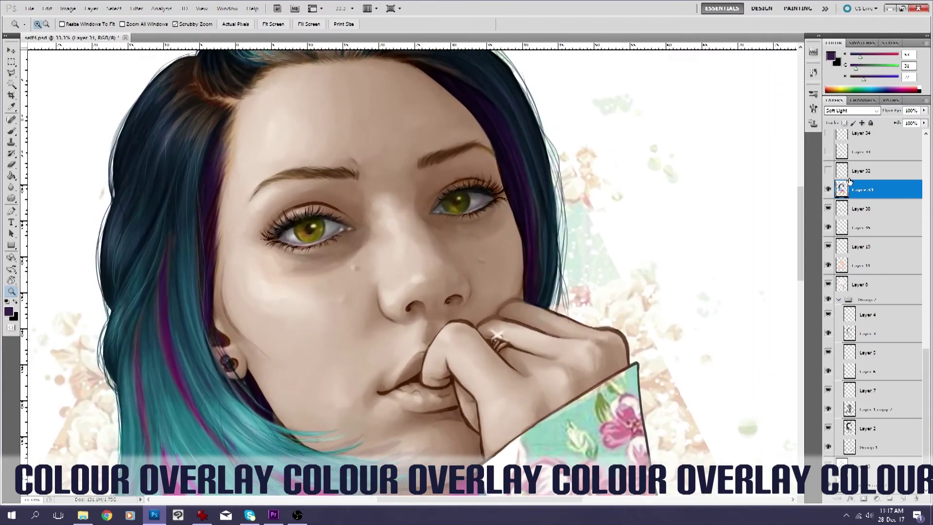
left_click(829, 228)
left_click(828, 227)
right_click(496, 271)
left_click(528, 278)
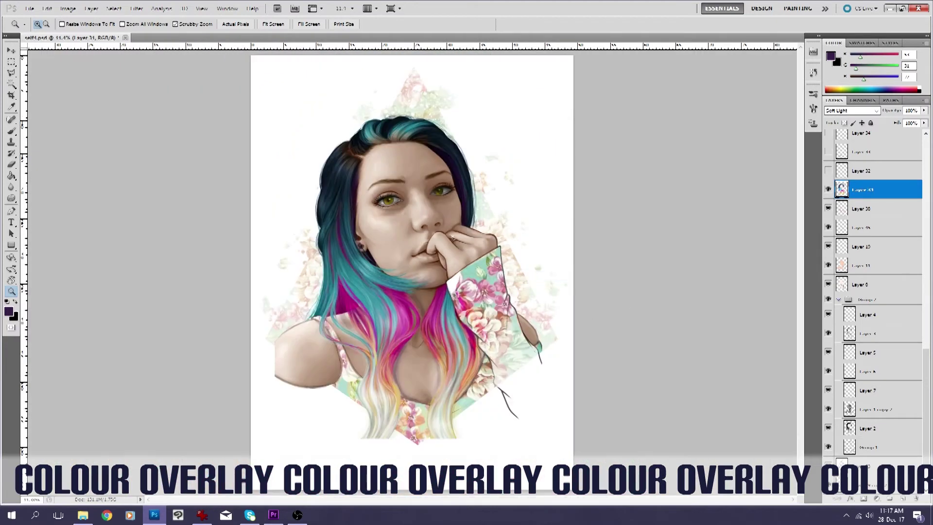
Turn on and select Layer 32 while viewing the hair roots and parting close up
scroll(863, 249, "up", 1)
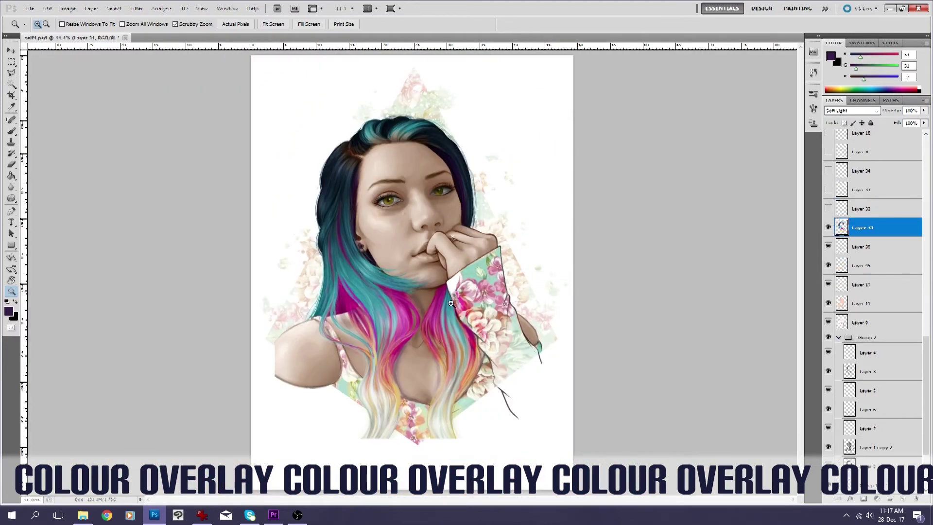
left_click(829, 209)
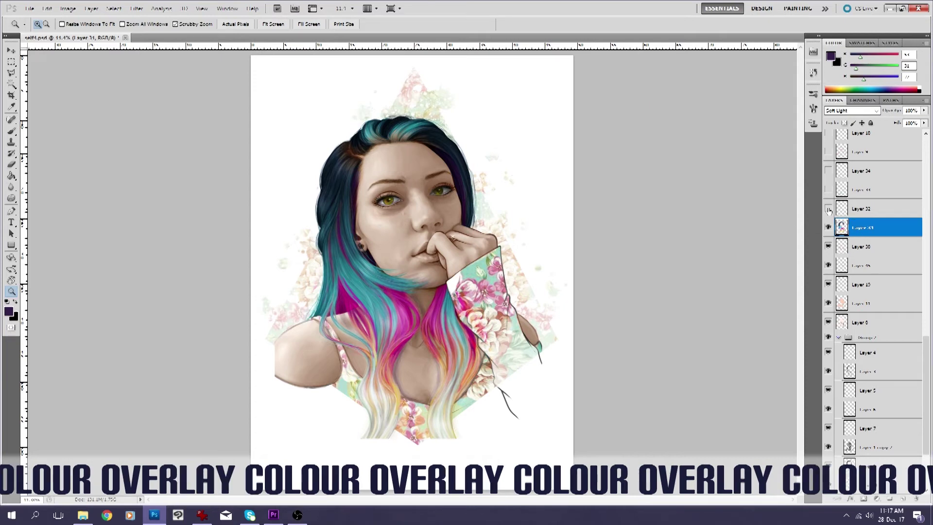
left_click(360, 151)
left_click_drag(360, 151, 513, 180)
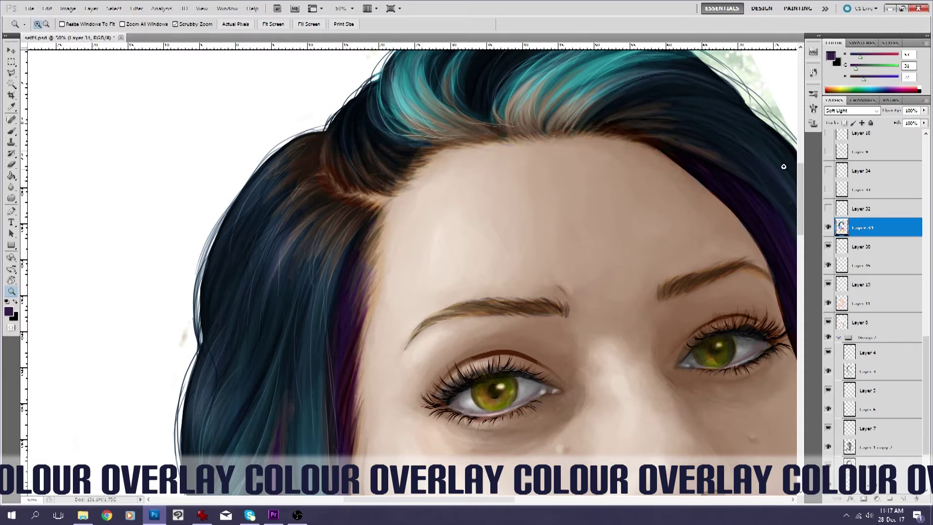
left_click(828, 208)
left_click(828, 208)
left_click(828, 208)
left_click(890, 212)
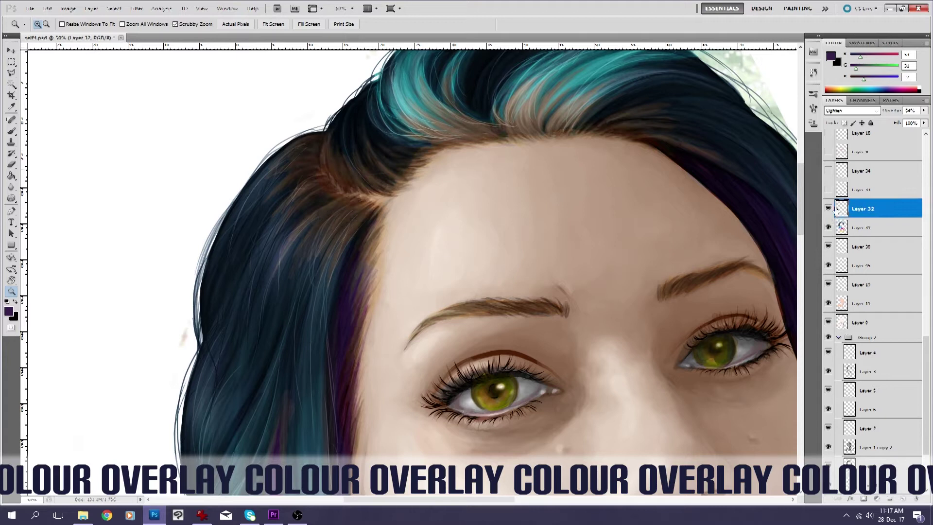
Compare Layer 32 off and on, first at the hair roots and also over the full portrait
left_click(828, 208)
left_click(828, 209)
right_click(543, 210)
left_click(564, 215)
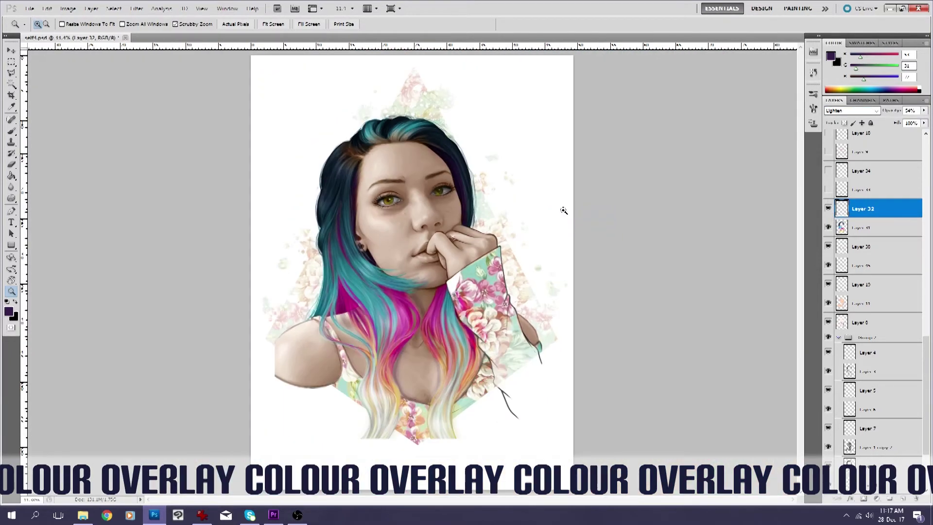
left_click(828, 209)
left_click(828, 209)
Turn on and select the Multiply Layer 33, comparing the colour of the hair tips with it off and on
left_click(828, 190)
left_click(829, 189)
left_click(828, 190)
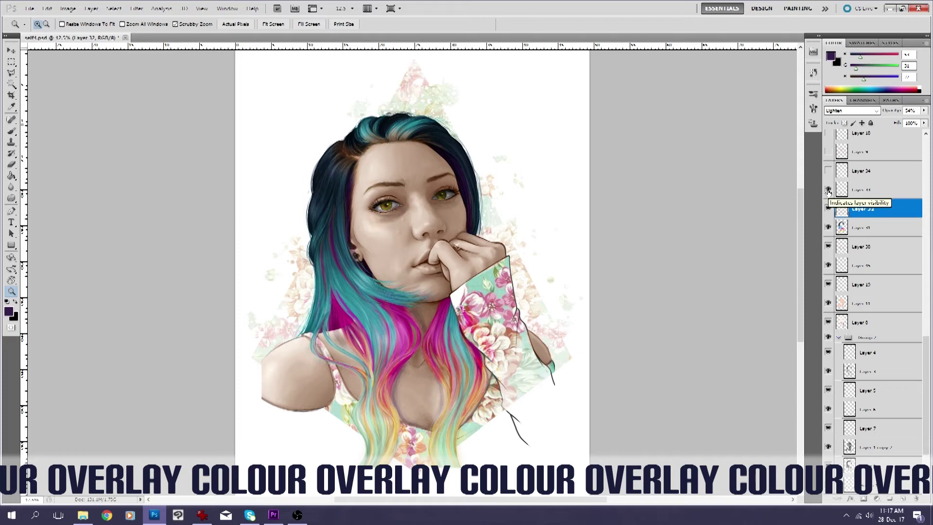
left_click(828, 189)
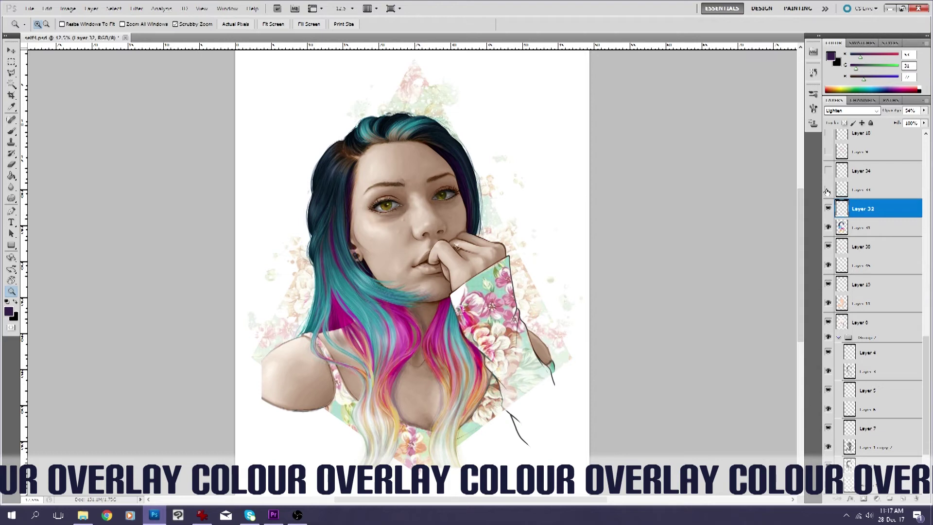
left_click(827, 190)
left_click(871, 194)
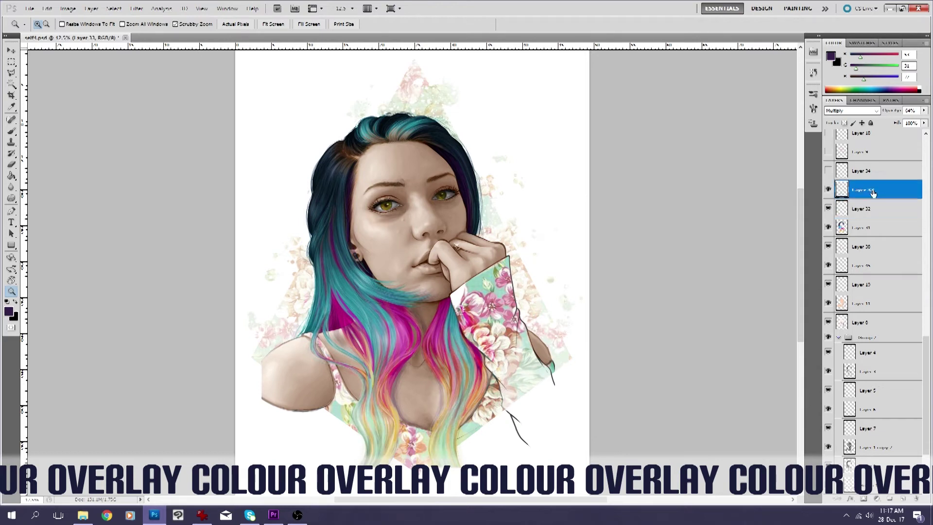
left_click(828, 190)
left_click(829, 190)
Turn on Layer 34 to add fine coloured strands, comparing the hair with it off and on
scroll(829, 219, "up", 3)
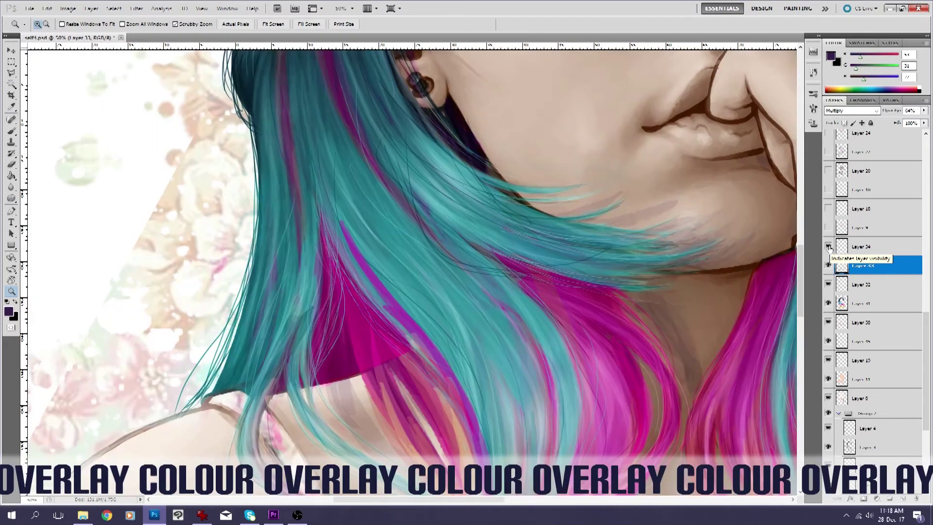
left_click(829, 248)
left_click(830, 248)
left_click(829, 248)
left_click(830, 248)
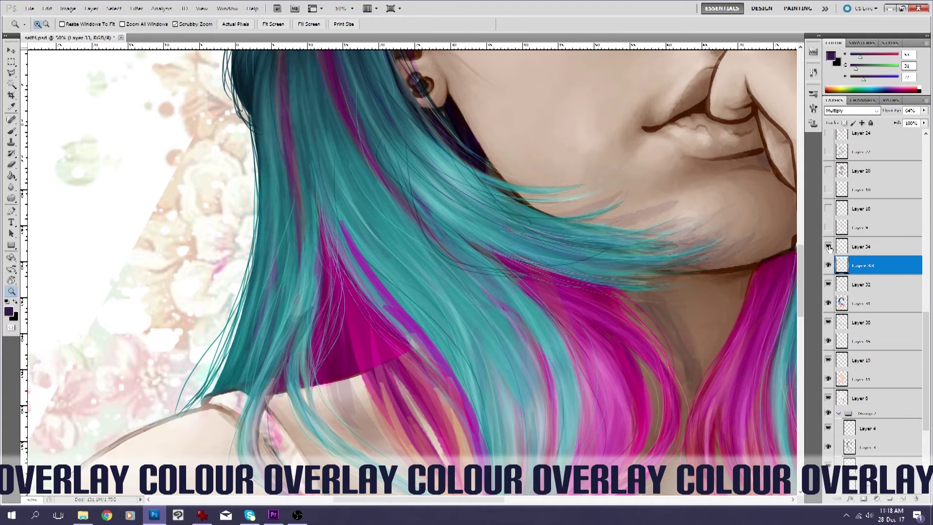
Examine the fine strands over the magenta hair at 200% with Layer 34 off and on, and return to the full portrait
left_click_drag(307, 340, 307, 340)
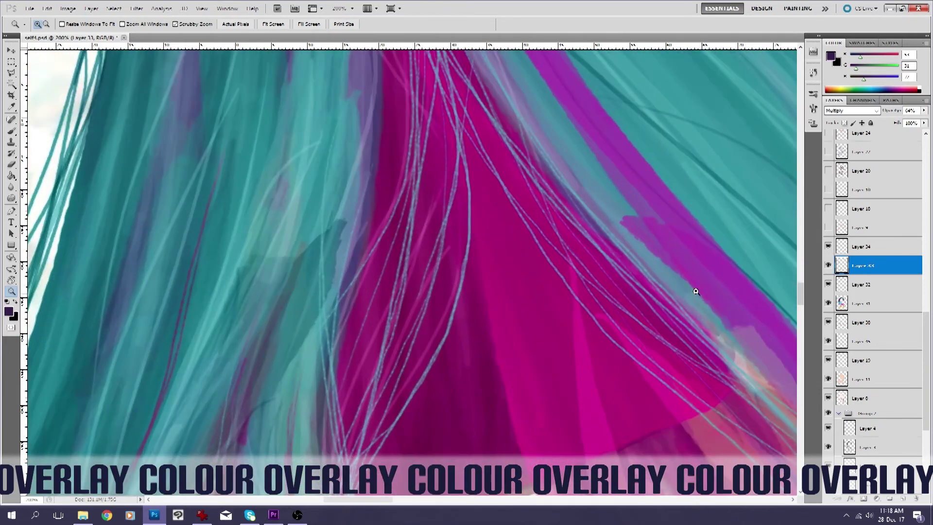
left_click(829, 247)
left_click(829, 247)
left_click(830, 247)
left_click(830, 247)
scroll(499, 186, "down", 10)
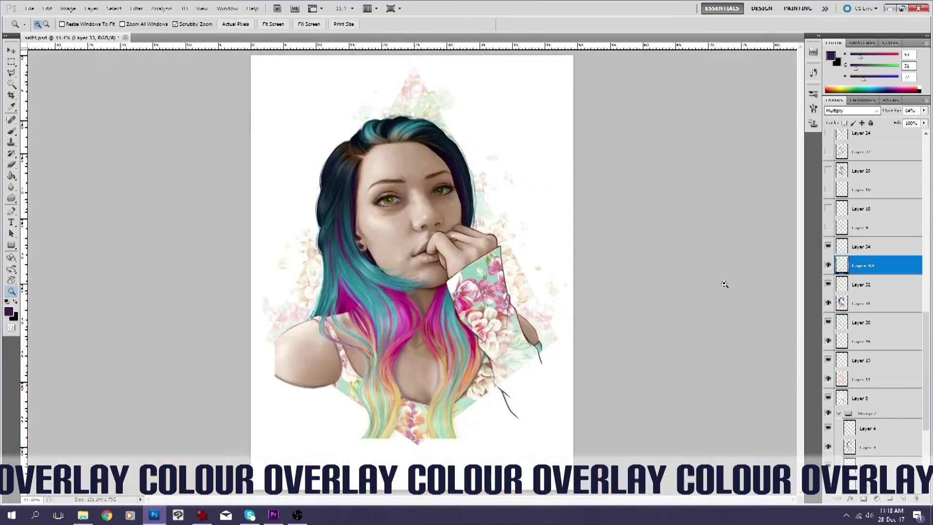
Turn on and select the Multiply Layer 9, comparing the pink skin tones of the face and hand with it off and on
left_click(860, 228)
left_click(829, 228)
left_click(829, 229)
left_click(830, 228)
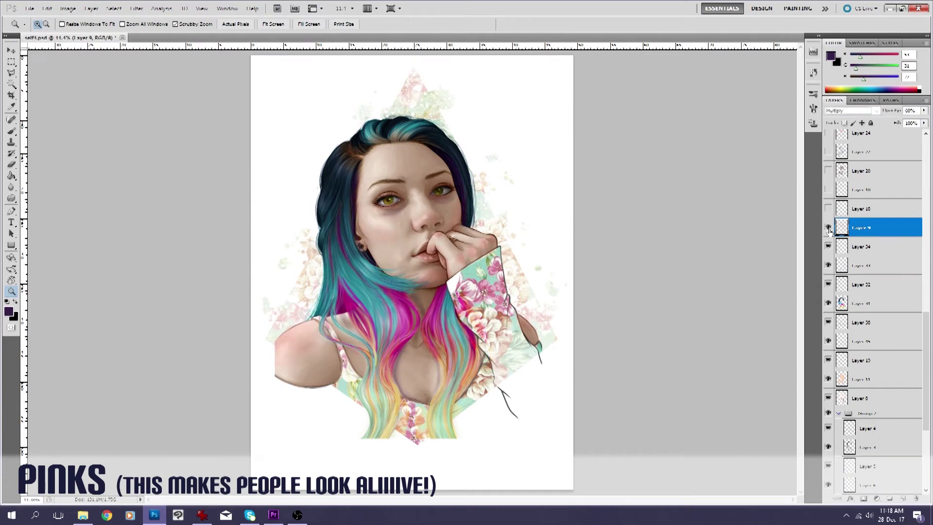
left_click(830, 228)
left_click_drag(415, 226, 850, 214)
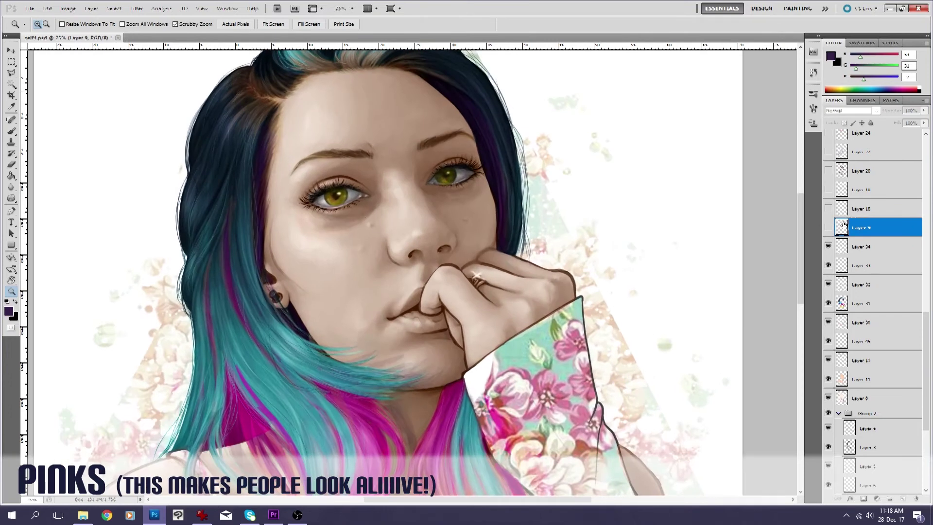
left_click(830, 228)
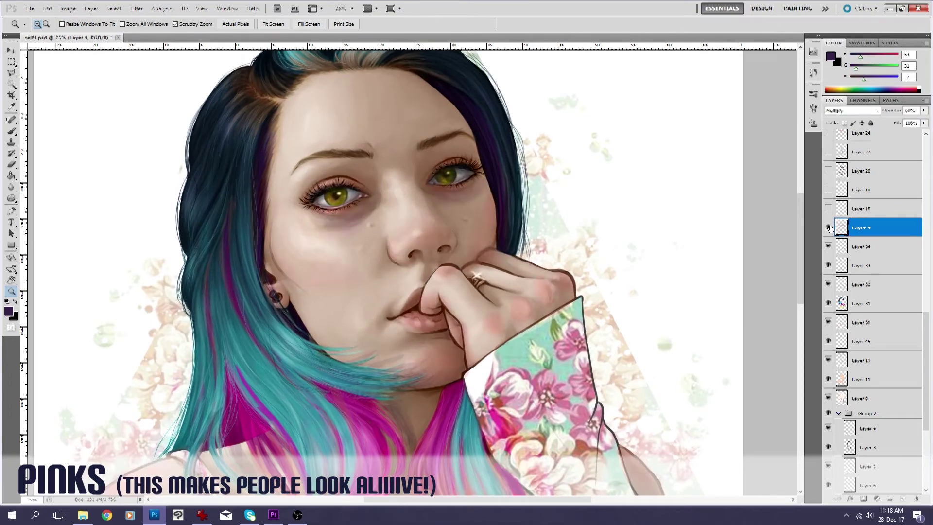
Examine the pink tones of Layer 9 on the face, knuckles and shoulder up close, and return to the full portrait
left_click_drag(305, 225, 290, 282)
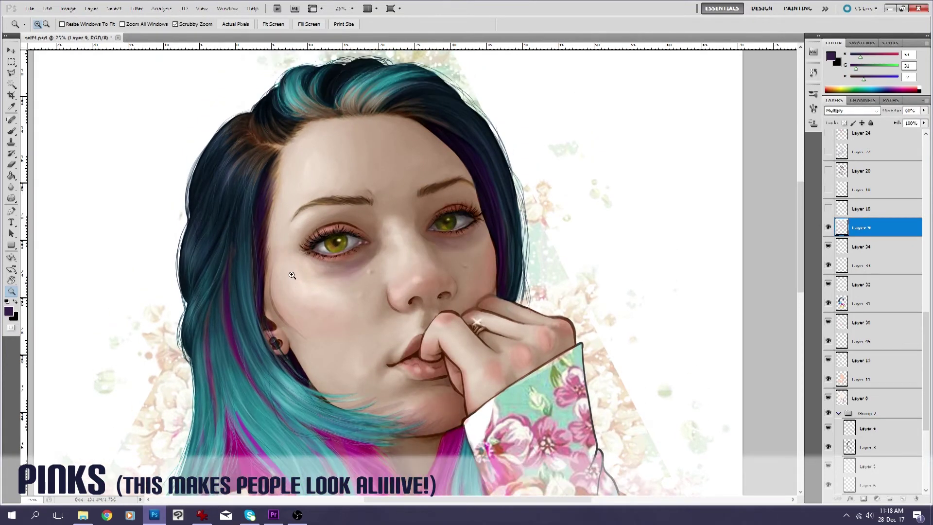
left_click(329, 229)
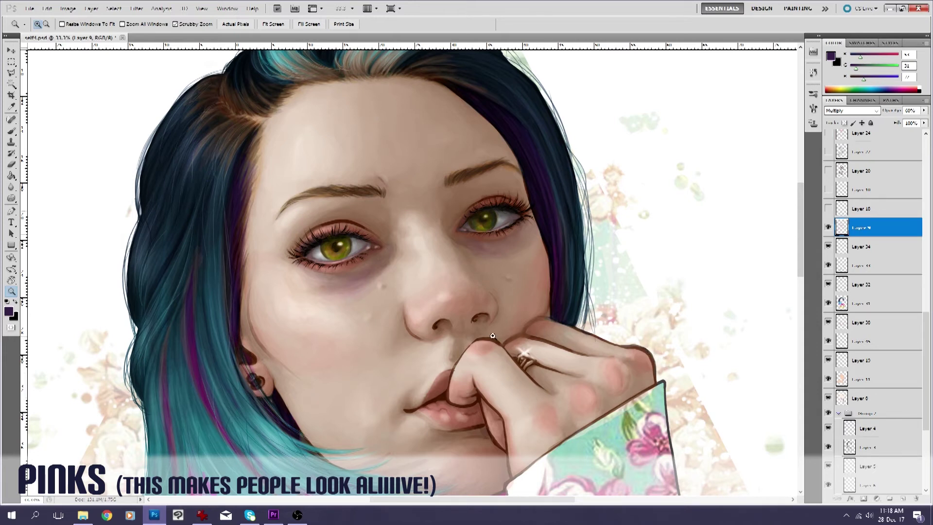
scroll(454, 174, "down", 8)
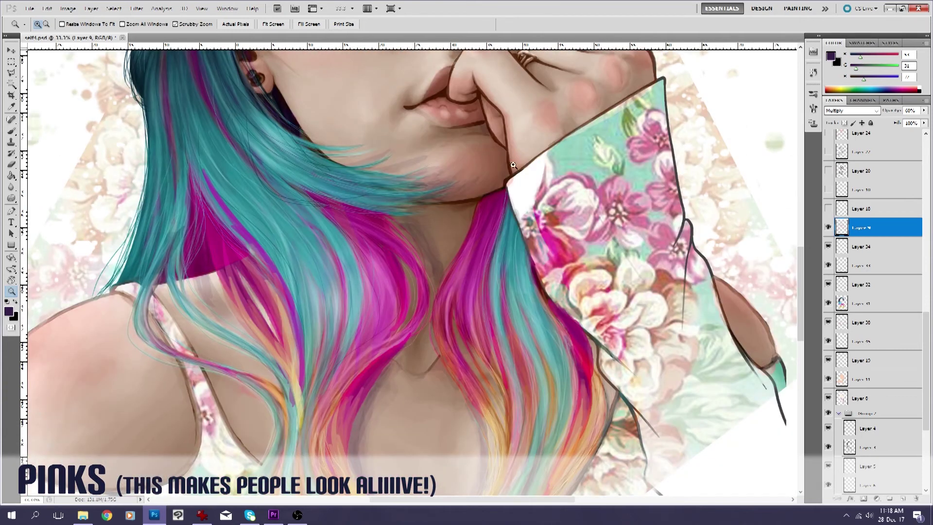
scroll(449, 298, "down", 3)
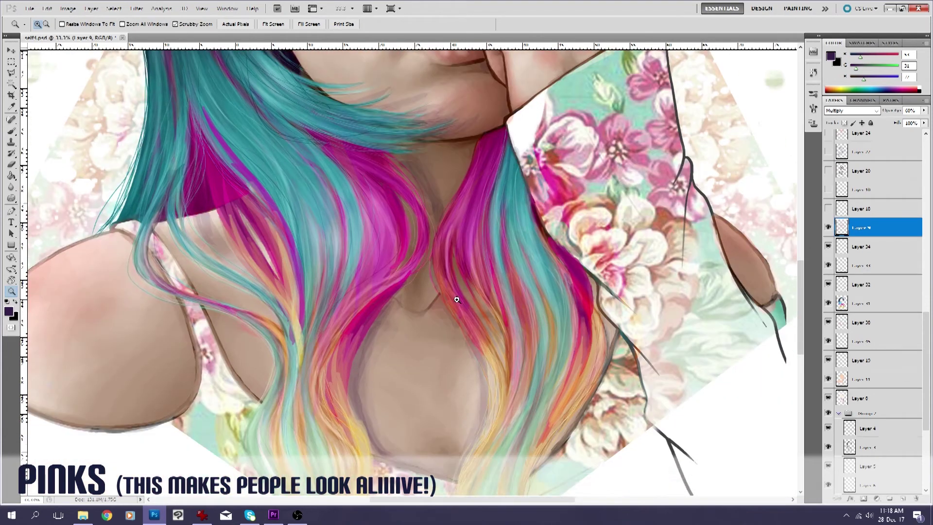
scroll(457, 299, "down", 2)
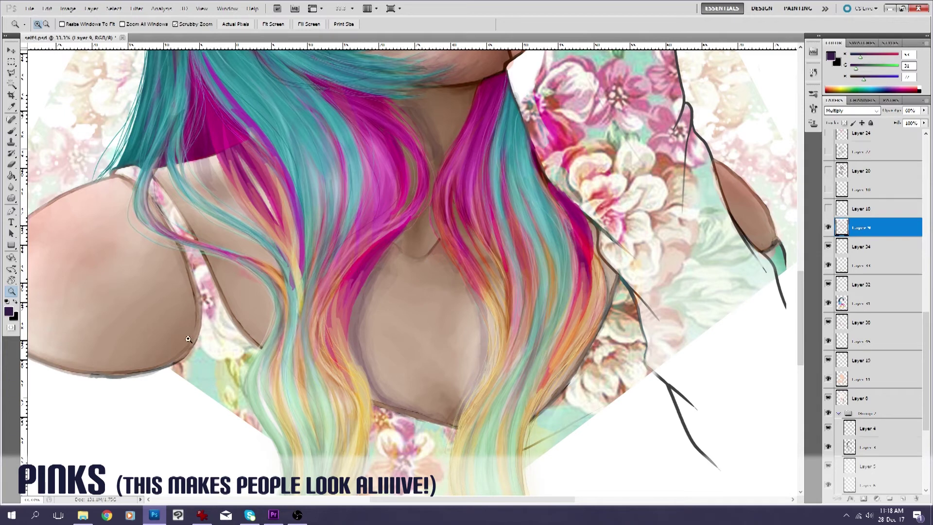
right_click(329, 275)
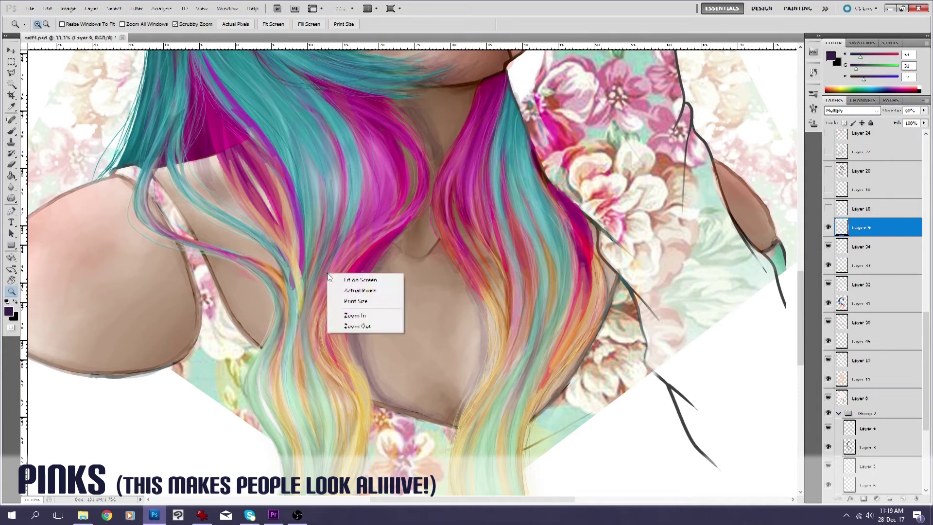
left_click(365, 282)
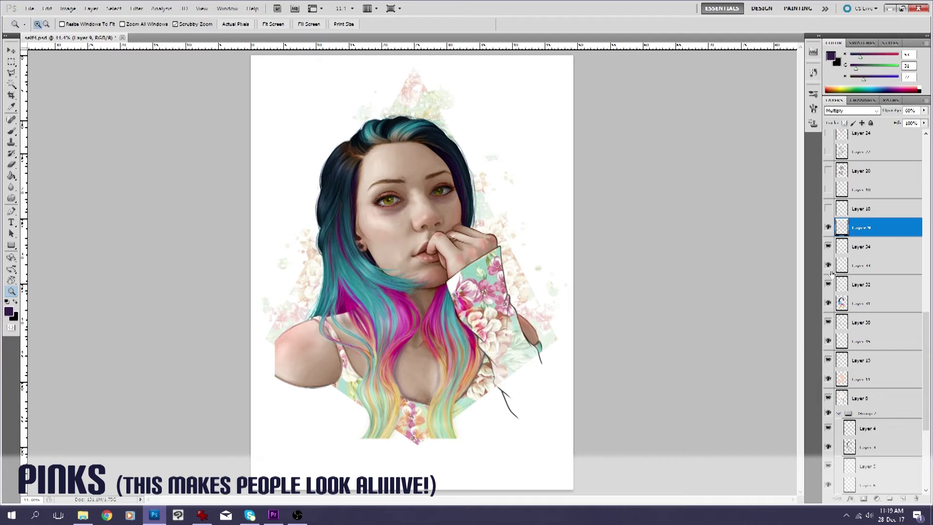
Turn on and select the Multiply Layer 18, comparing the lips and hand at 50% with it off and on
left_click(411, 232)
left_click(411, 233)
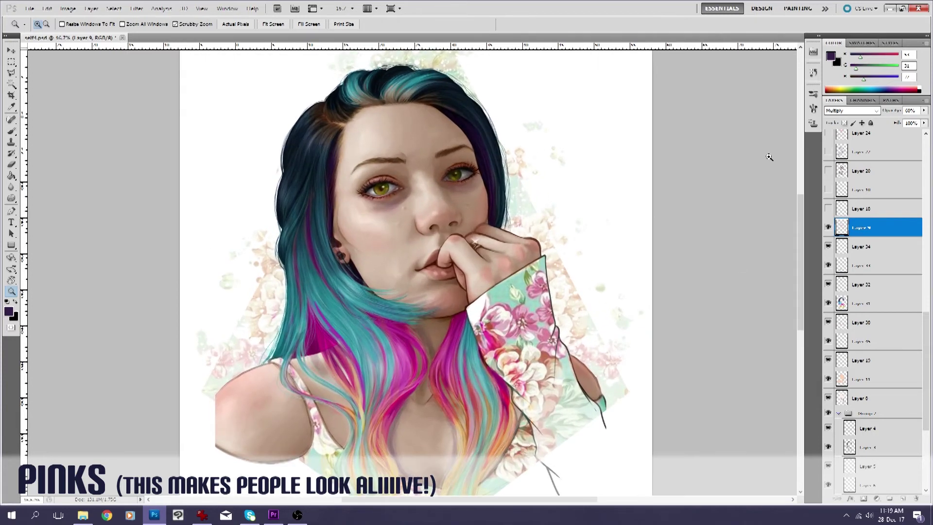
left_click(846, 212)
left_click(829, 211)
left_click_drag(423, 285, 476, 285)
left_click(476, 284)
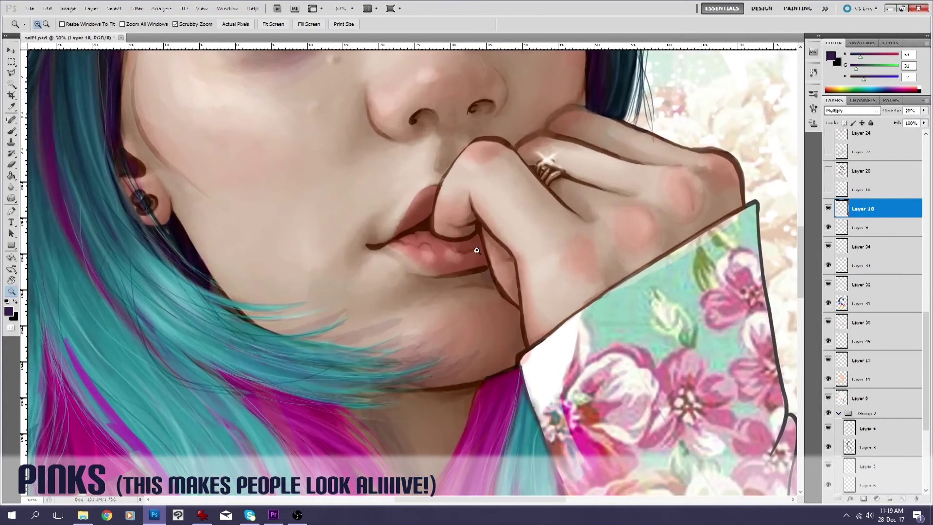
left_click(829, 209)
left_click(829, 209)
left_click(829, 209)
left_click(828, 209)
Turn on the layer directly above Layer 18, comparing the cheek below the eye with it off and on, and return to the full portrait
right_click(678, 188)
left_click(711, 200)
left_click(421, 201)
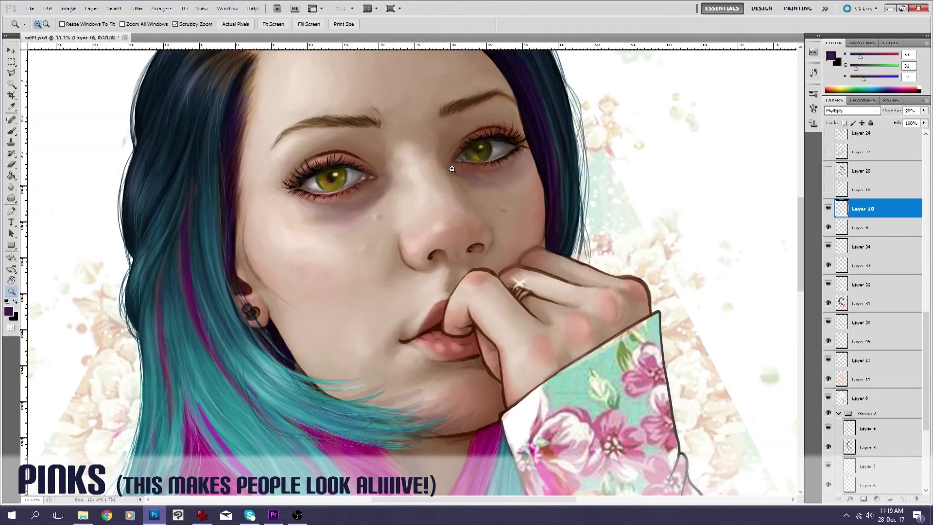
left_click(432, 190)
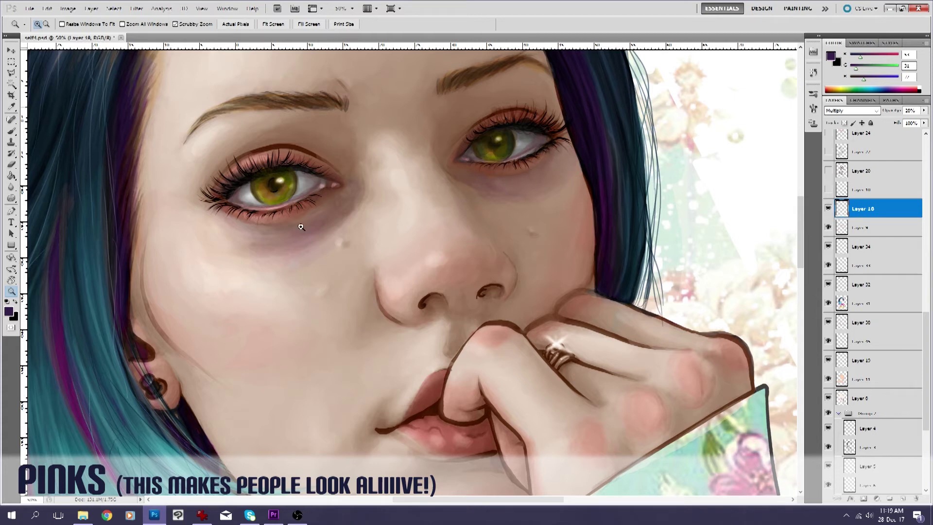
left_click(828, 190)
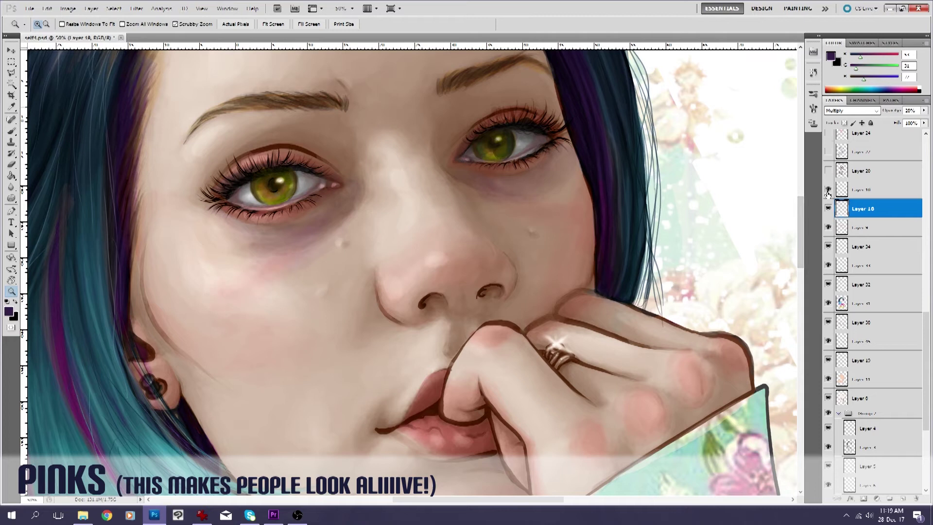
left_click(829, 190)
left_click(828, 190)
left_click(829, 191)
left_click(829, 190)
right_click(285, 285)
left_click(311, 292)
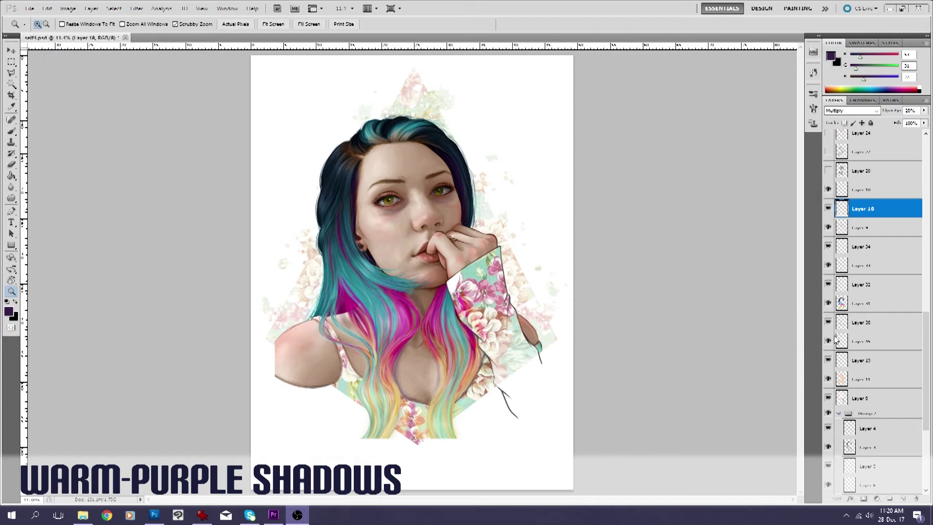
Turn on and select the Soft Light Layer 20, comparing the warm-purple shadows over the full portrait with it off and on
key("shift+alt+n")
left_click(871, 178)
left_click(829, 171)
left_click(829, 171)
left_click(829, 171)
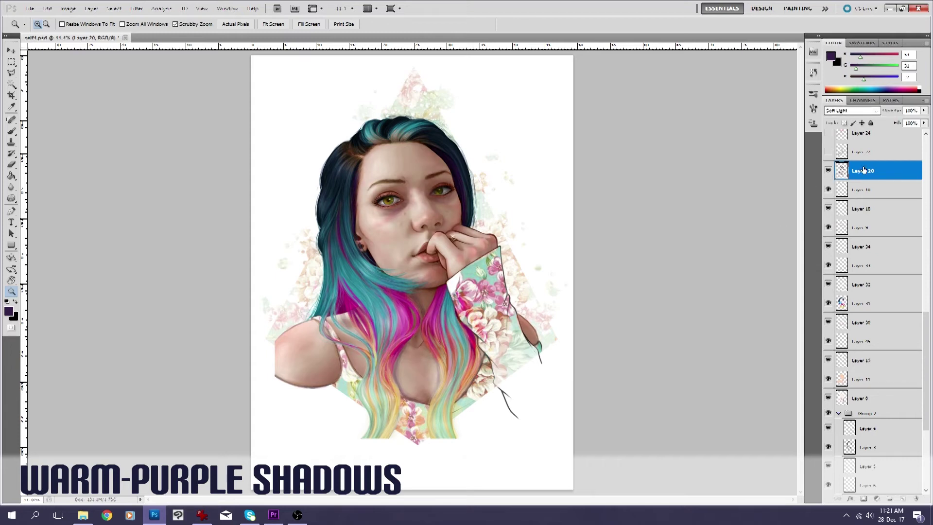
Examine the warm-purple shadows of Layer 20 on the face, neck, hand and shoulder at 25%
left_click(411, 223)
left_click(372, 196)
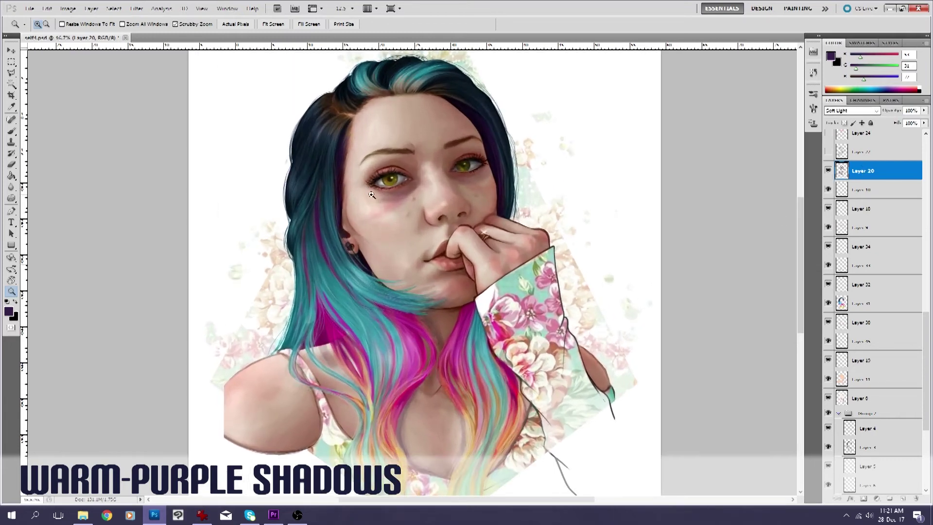
left_click(372, 195)
scroll(875, 340, "down", 5)
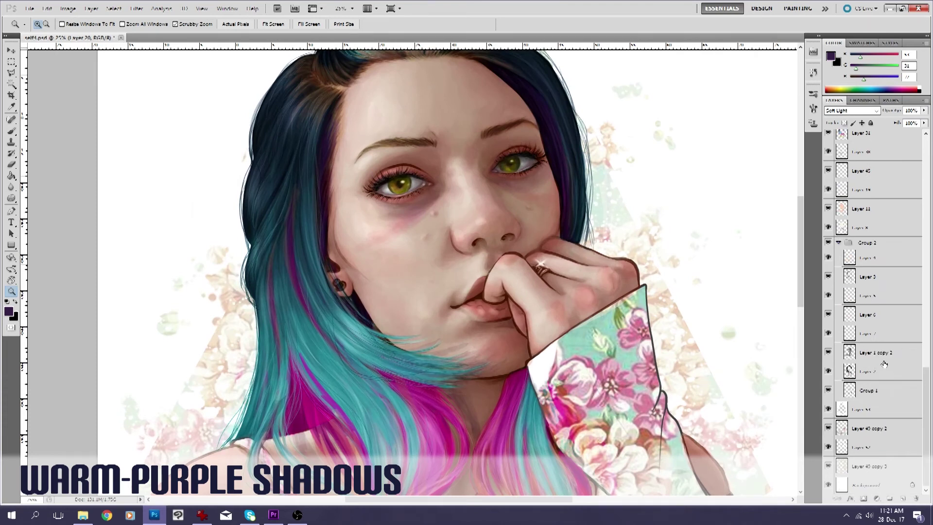
scroll(884, 364, "up", 5)
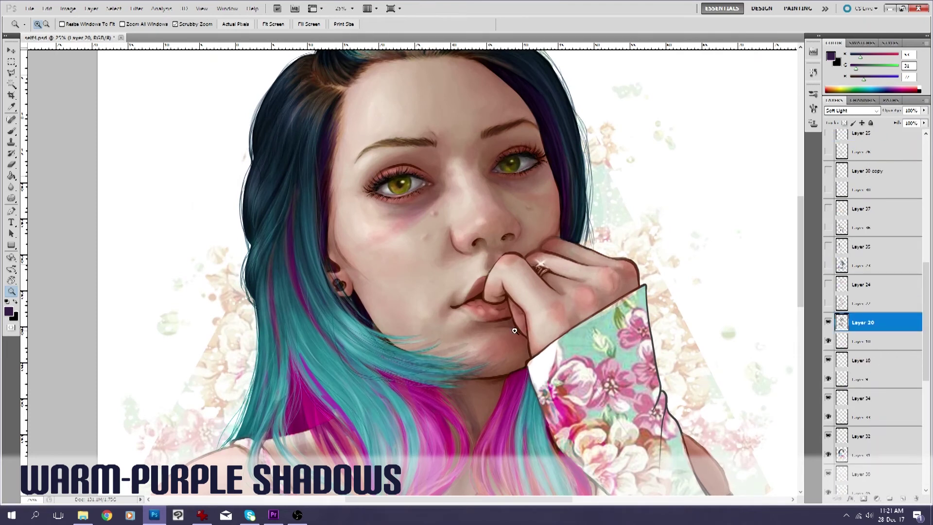
scroll(457, 318, "up", 2)
scroll(453, 320, "down", 10)
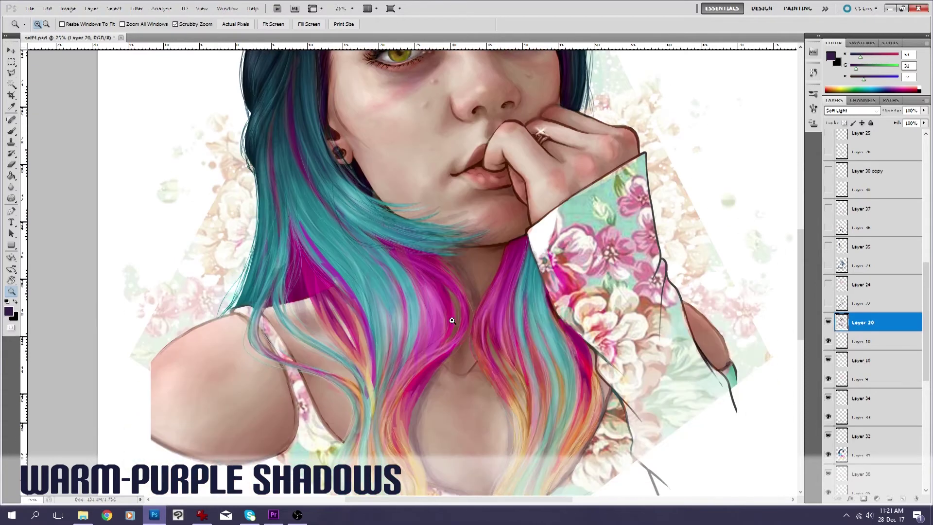
scroll(451, 321, "up", 9)
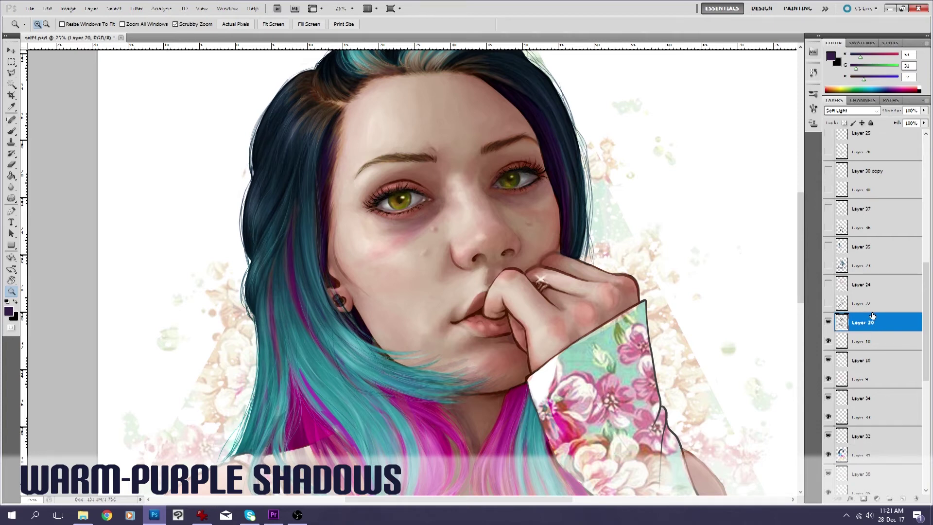
Turn on and select the Soft Light Layer 22, comparing the deeper purple shadows with it off and on at 25% and 16.7%
left_click(828, 304)
left_click(829, 304)
left_click(828, 305)
left_click(872, 306)
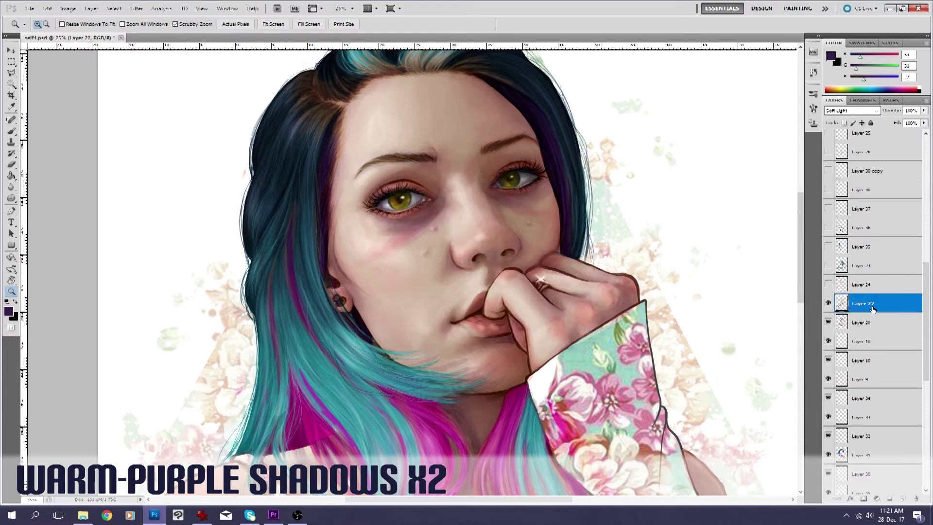
right_click(477, 224)
left_click(506, 282)
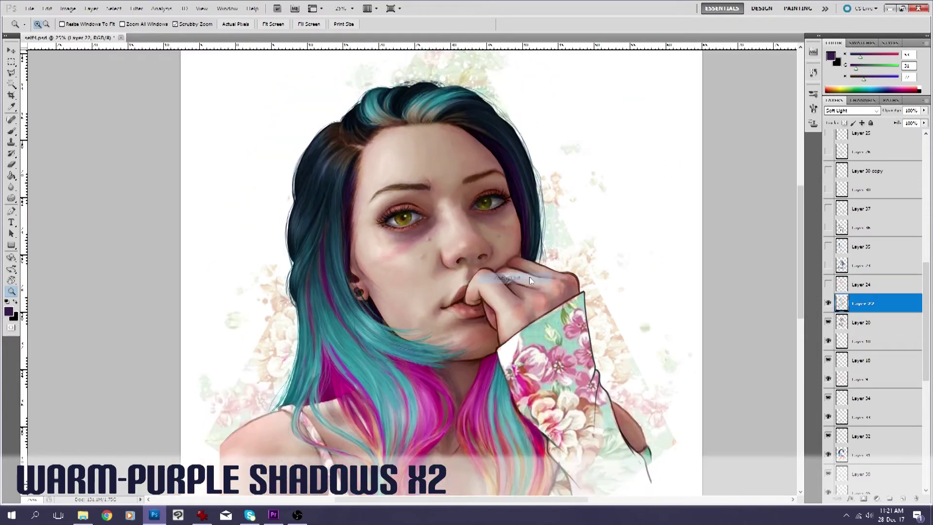
left_click(827, 304)
left_click(828, 304)
left_click(828, 305)
left_click(828, 305)
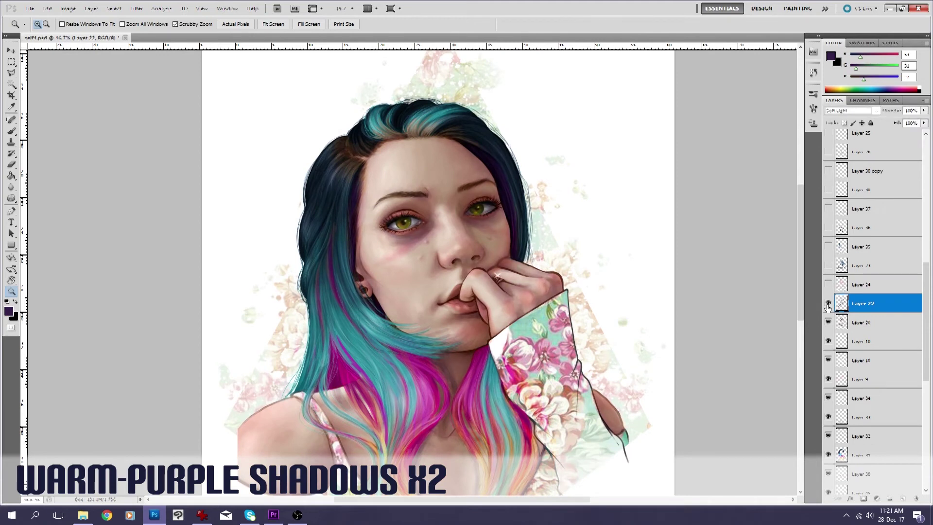
Preview Layer 24 over the portrait by showing and hiding it
left_click(828, 284)
left_click(829, 285)
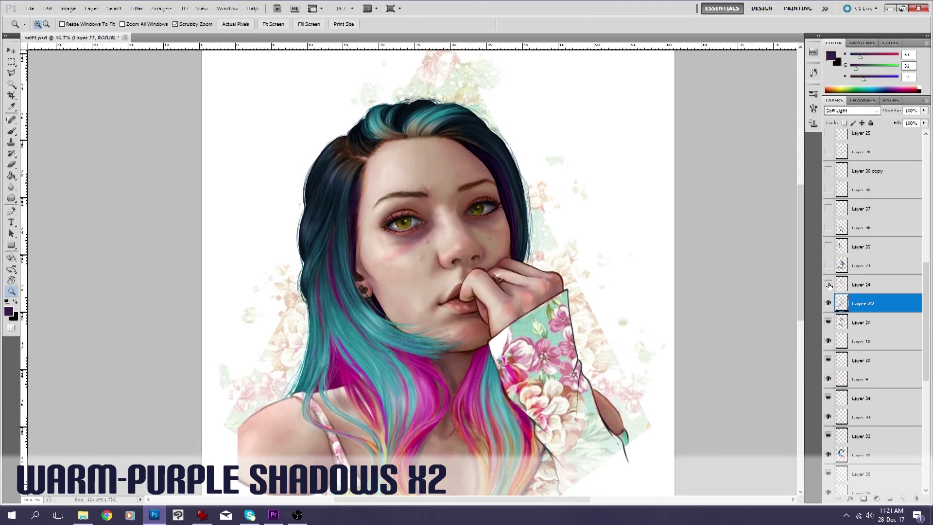
left_click(829, 286)
left_click(829, 285)
Compare the facial shadows at 33.3% with Layer 22 off and on
left_click(430, 243)
scroll(418, 251, "up", 1)
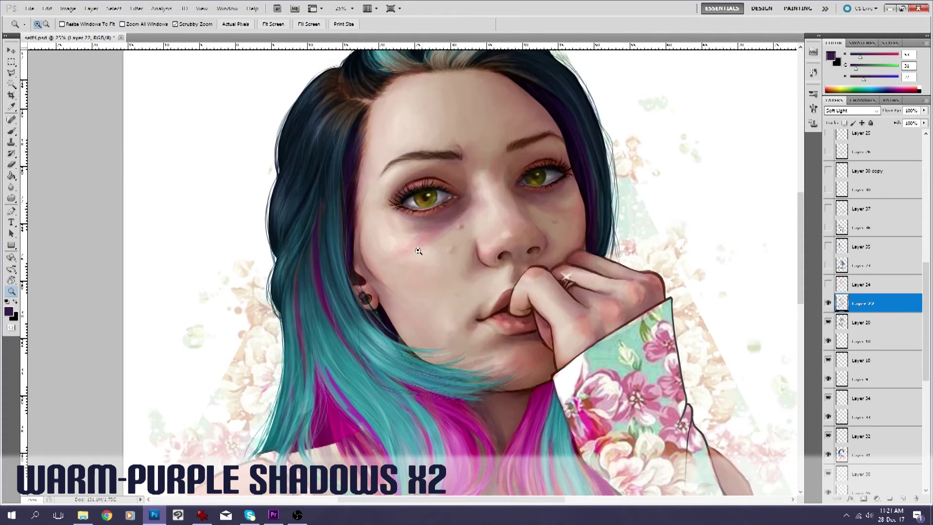
left_click(418, 251)
scroll(463, 277, "down", 2)
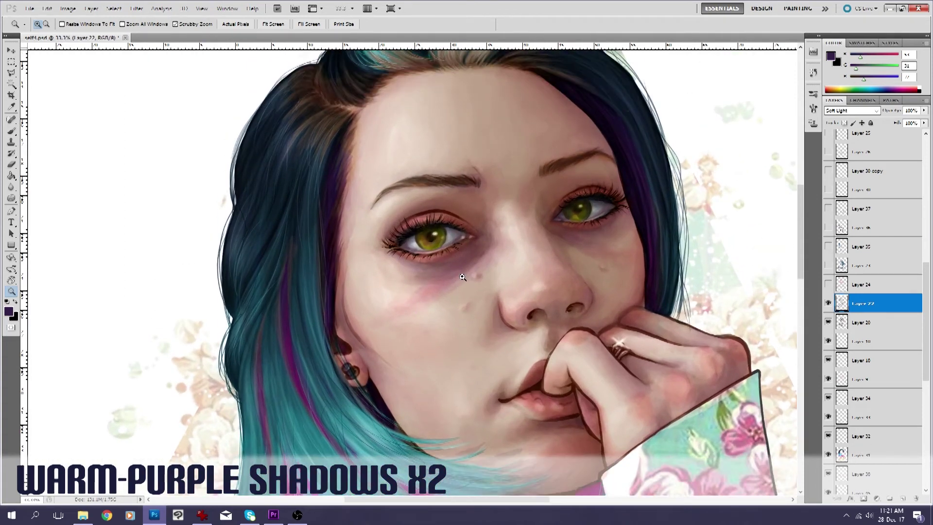
scroll(462, 277, "up", 1)
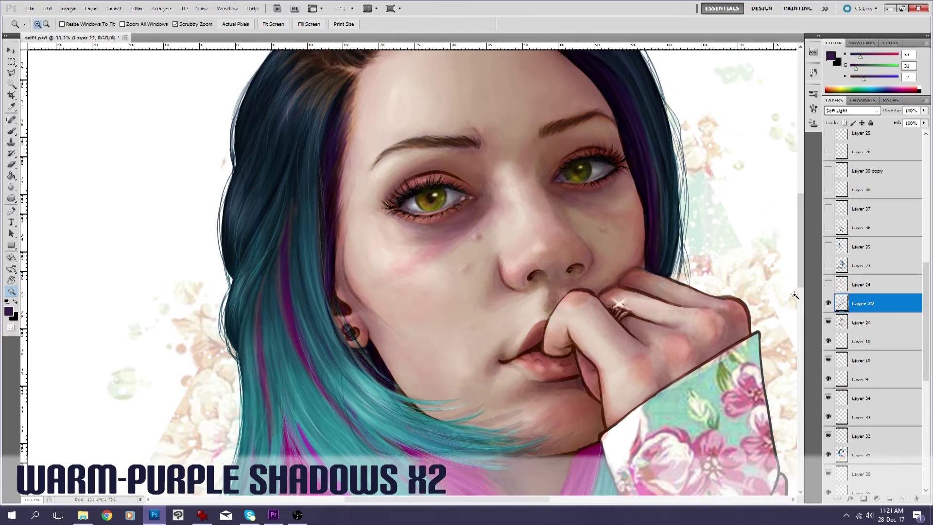
left_click(828, 304)
left_click(829, 303)
left_click(828, 303)
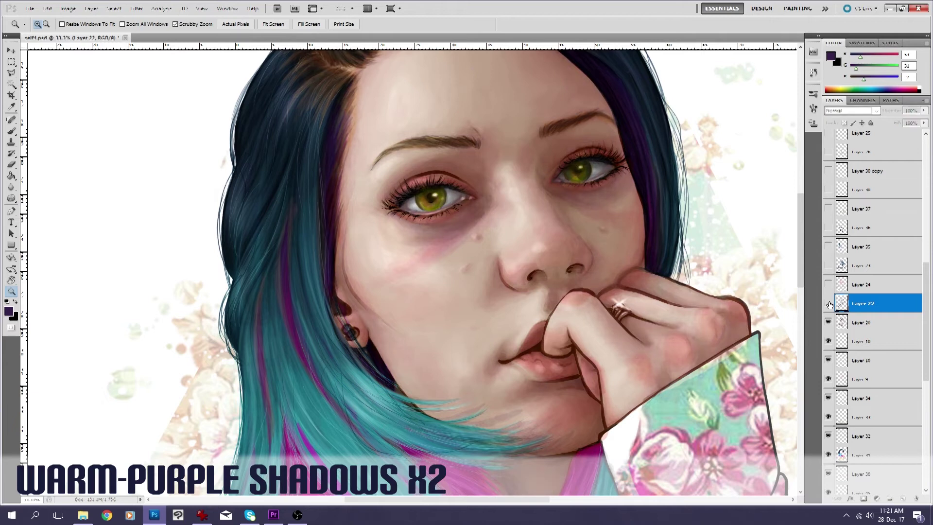
left_click(829, 303)
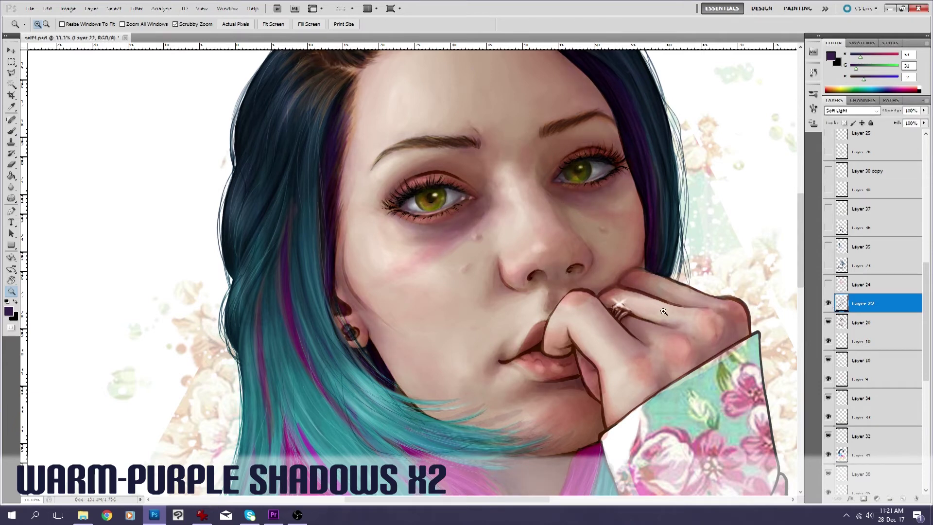
Turn on and select the Soft Light Layer 24, comparing the face, earring and ring at 33.3% with it off and on
left_click(828, 285)
left_click(851, 286)
left_click(828, 284)
left_click(829, 284)
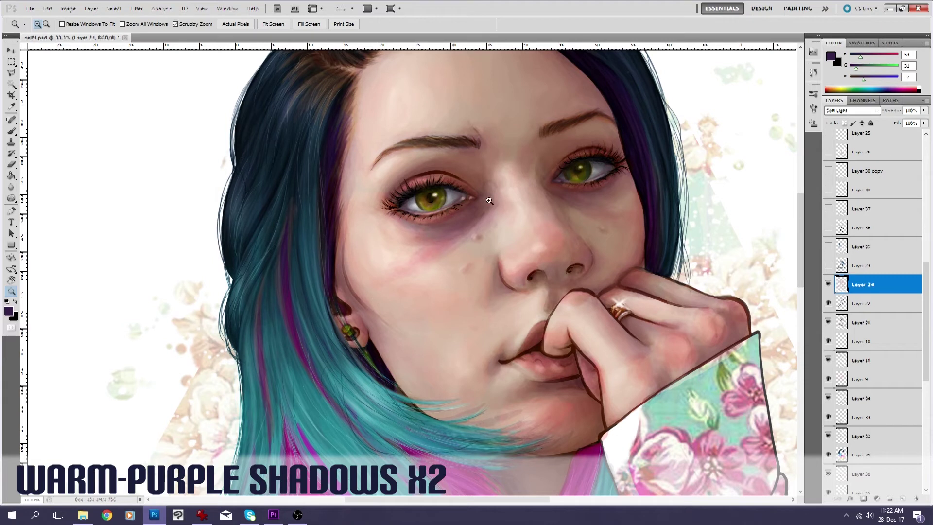
Compare the portrait at 16.7% with Layer 24 off and on
right_click(572, 178)
left_click(592, 231)
right_click(594, 222)
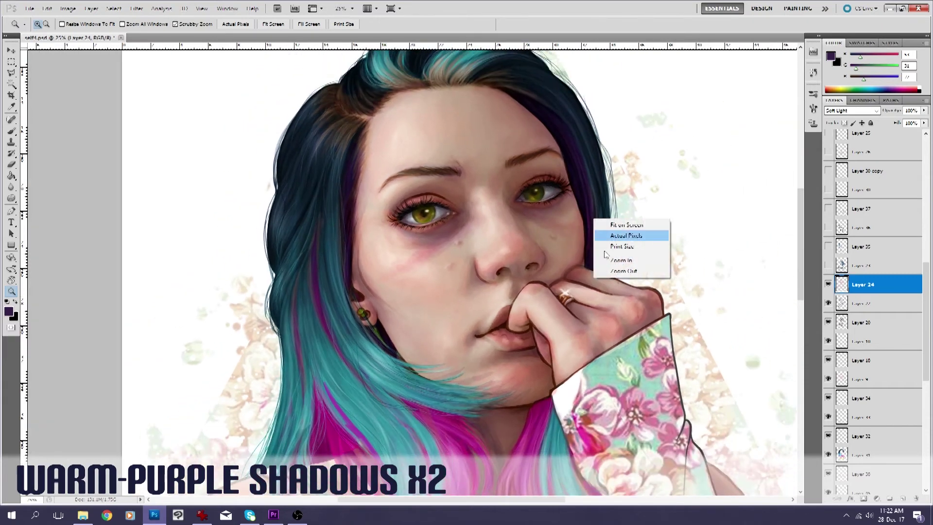
left_click(627, 273)
left_click(829, 284)
left_click(828, 285)
left_click(829, 284)
left_click(829, 285)
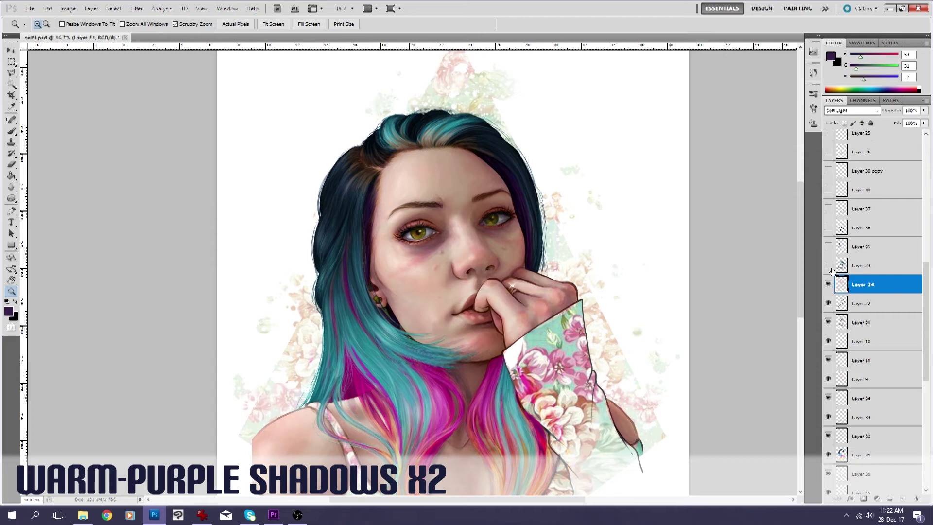
Select and turn on Layer 23, comparing the portrait at 16.7% and 12.5% with it off and on
left_click(875, 265)
left_click(829, 265)
left_click(829, 266)
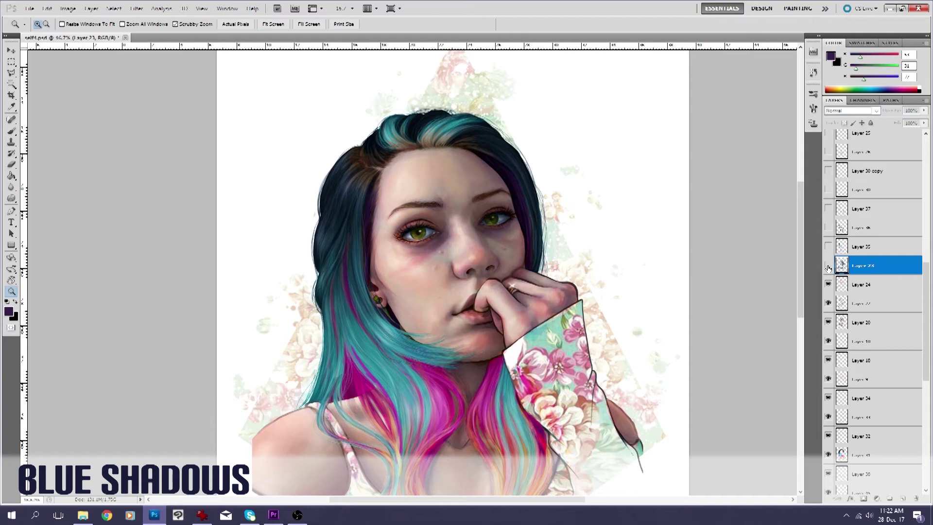
right_click(464, 366)
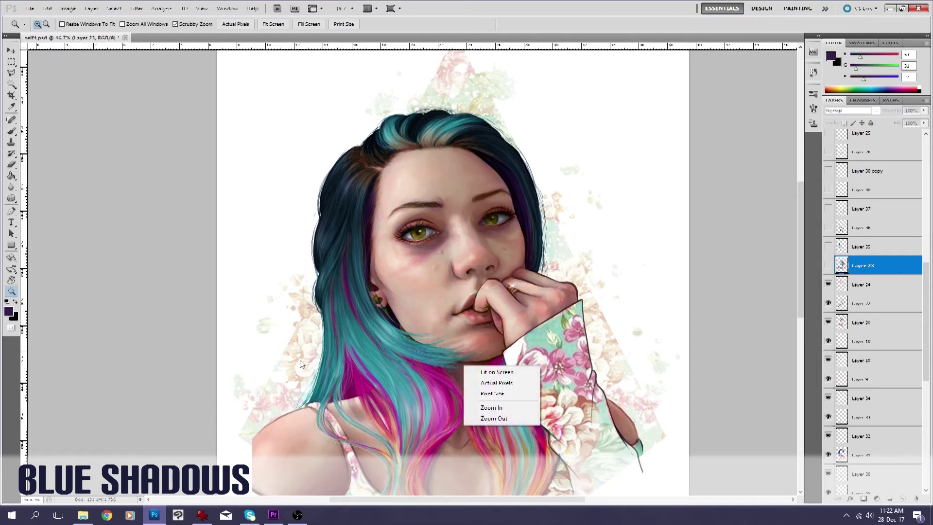
left_click(491, 418)
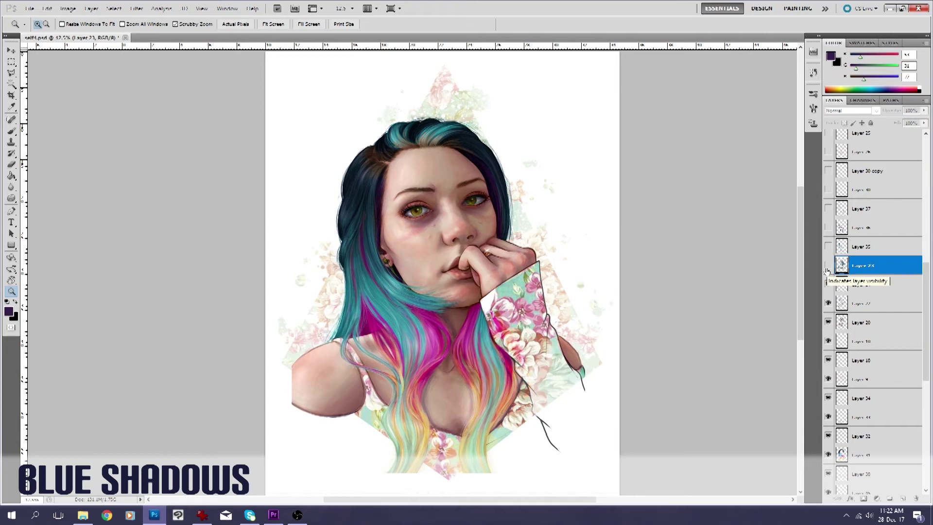
left_click(829, 265)
left_click(828, 266)
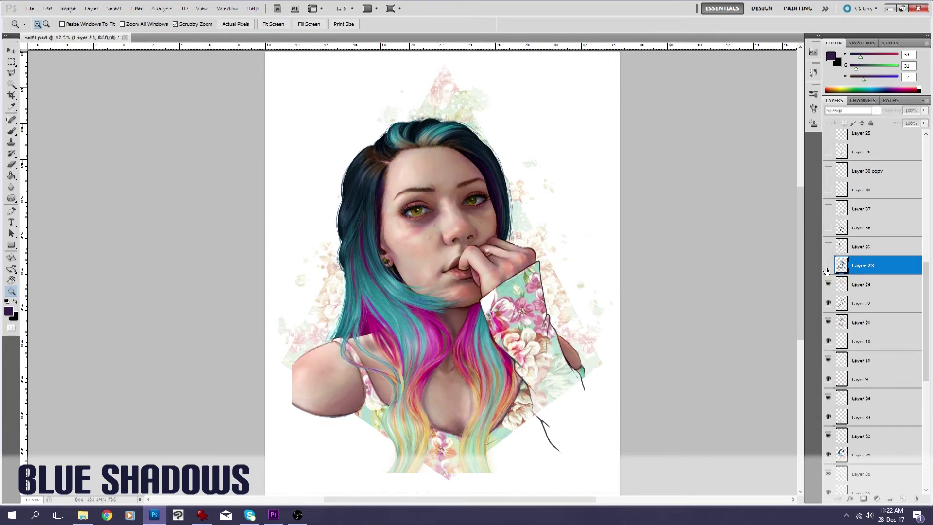
left_click(827, 267)
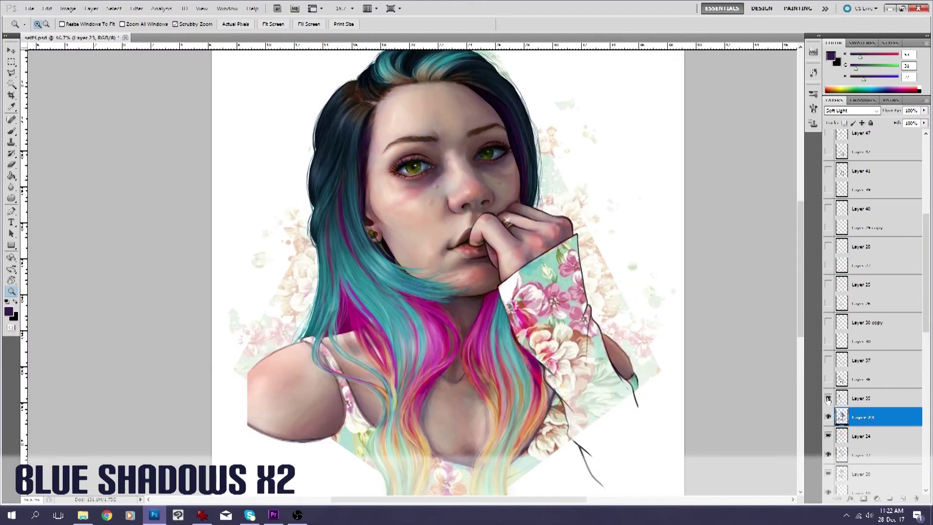
Turn on Layer 35, comparing the portrait's blue shadows from face to chest at 16.7% with it off and on
left_click(829, 398)
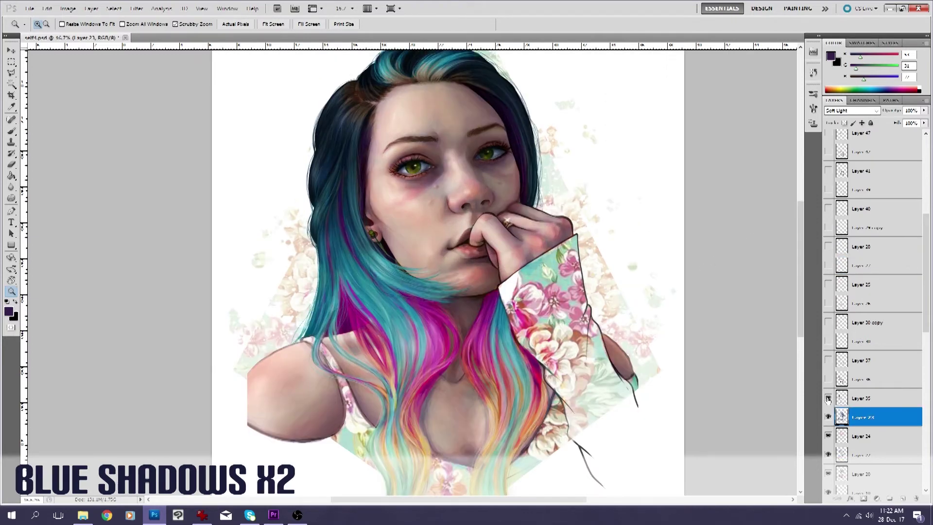
scroll(328, 259, "down", 2)
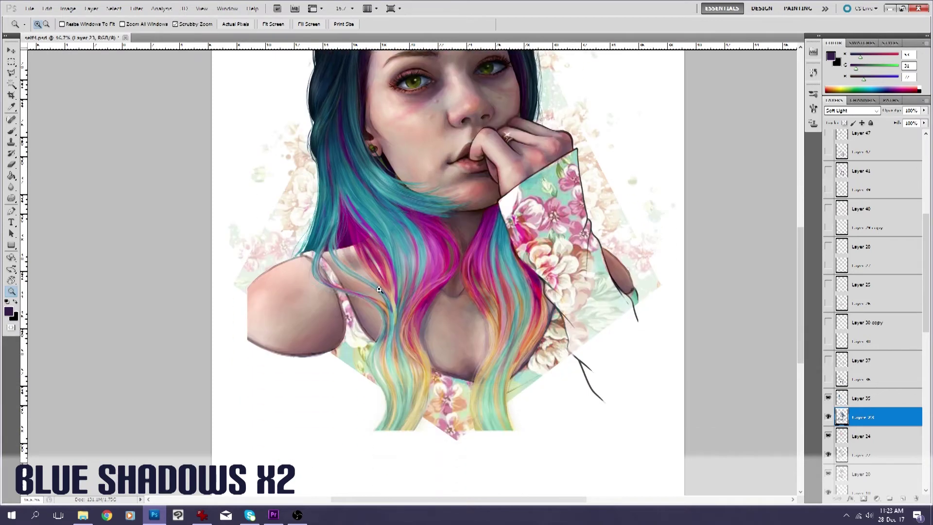
scroll(379, 288, "up", 4)
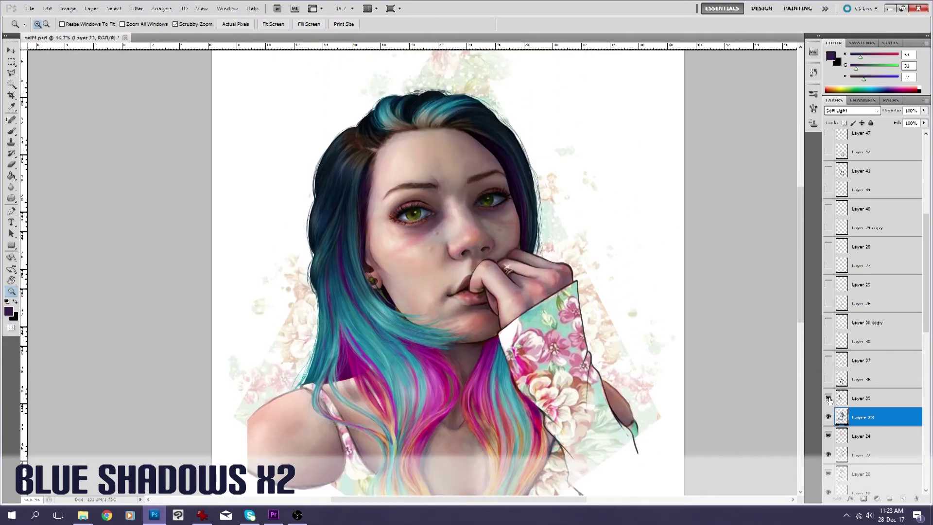
left_click(828, 398)
left_click(829, 398)
left_click(829, 398)
left_click(829, 399)
Turn on Layer 36, comparing the dark purple hair shadows at 16.7% with it off and on
left_click(830, 383)
left_click(829, 383)
left_click(829, 380)
left_click(829, 380)
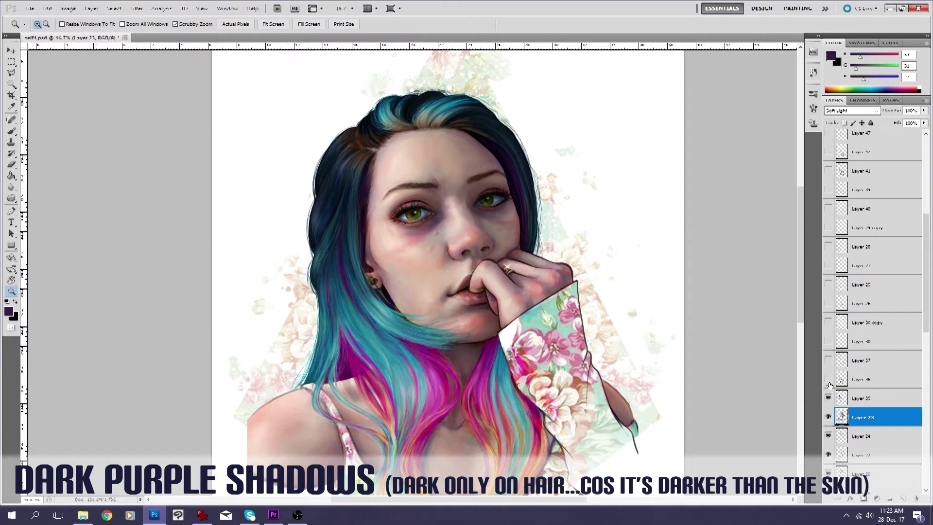
left_click(829, 380)
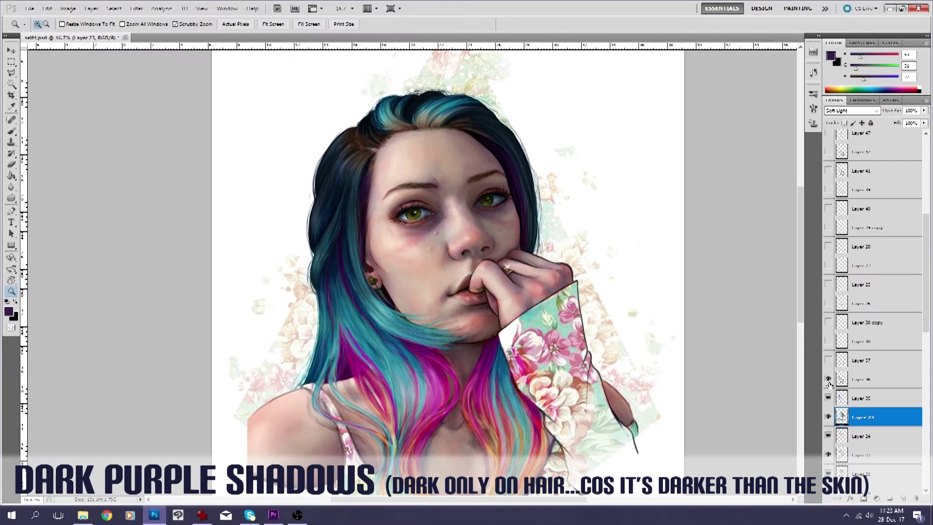
left_click(829, 380)
left_click(828, 380)
Turn on Layer 37, comparing the hair and skin highlights at 16.7% with it off and on
left_click(829, 361)
left_click(829, 361)
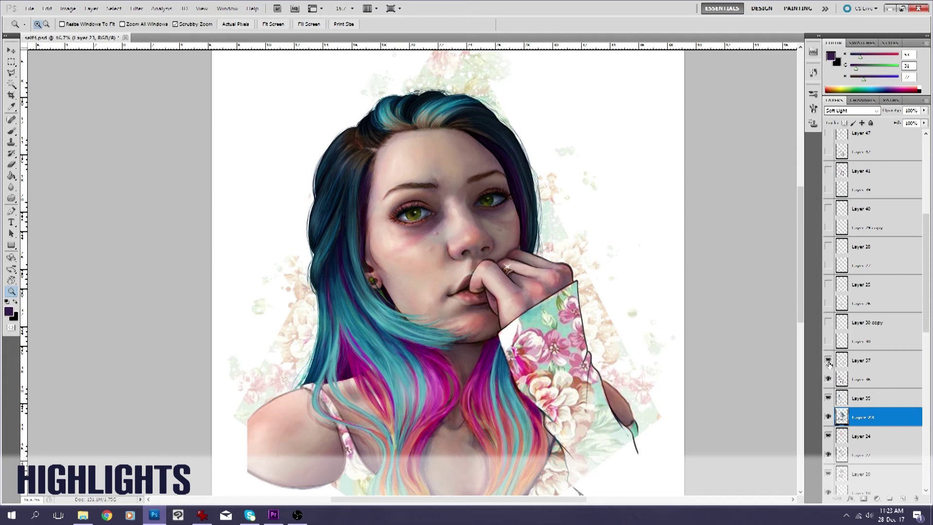
left_click(829, 361)
left_click(828, 361)
left_click(829, 361)
scroll(508, 454, "down", 2)
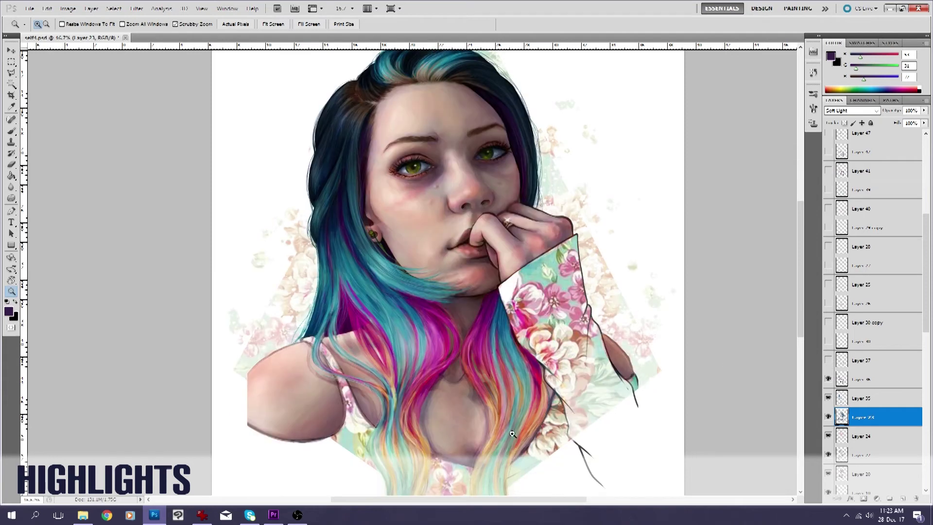
left_click(828, 361)
left_click(828, 361)
left_click(829, 361)
Turn on and select Layer 30, comparing the face highlights up to 50% zoom with it off and on
left_click(340, 136)
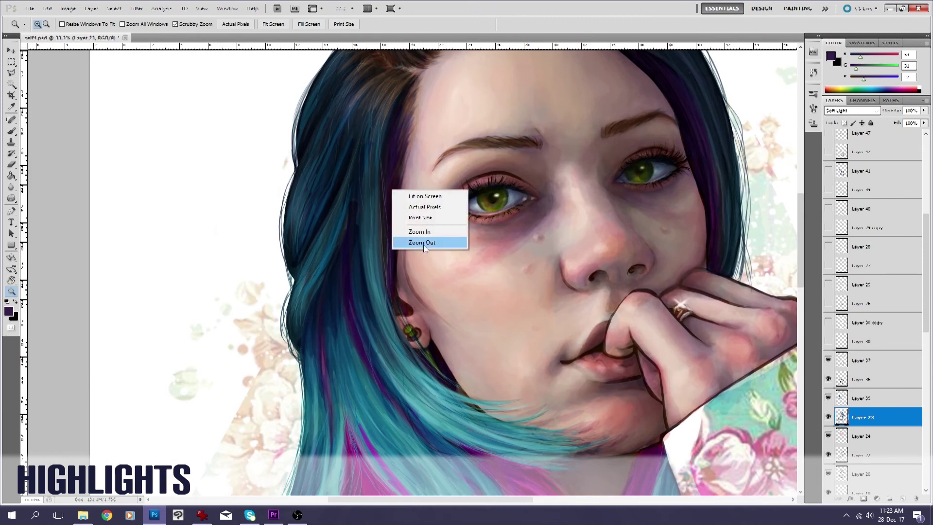
left_click(424, 244)
right_click(431, 190)
left_click(455, 248)
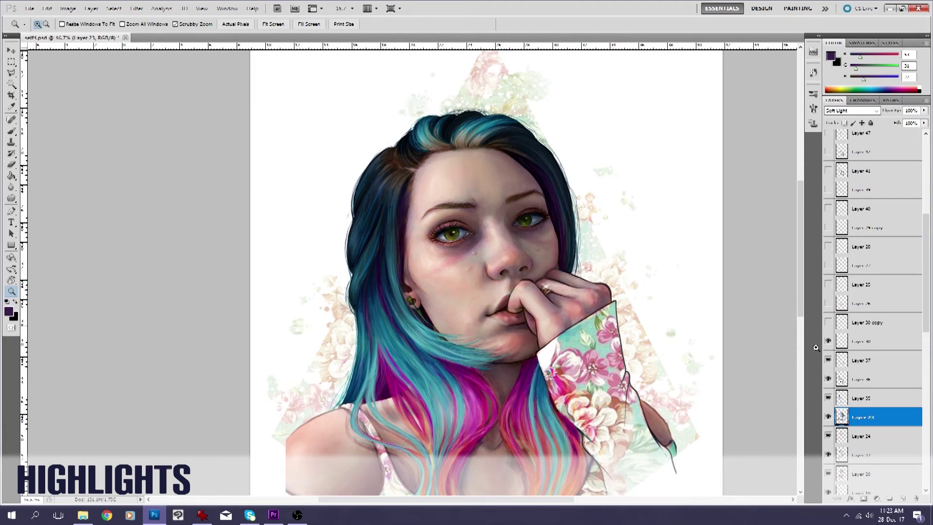
left_click(829, 342)
left_click_drag(513, 214, 512, 211)
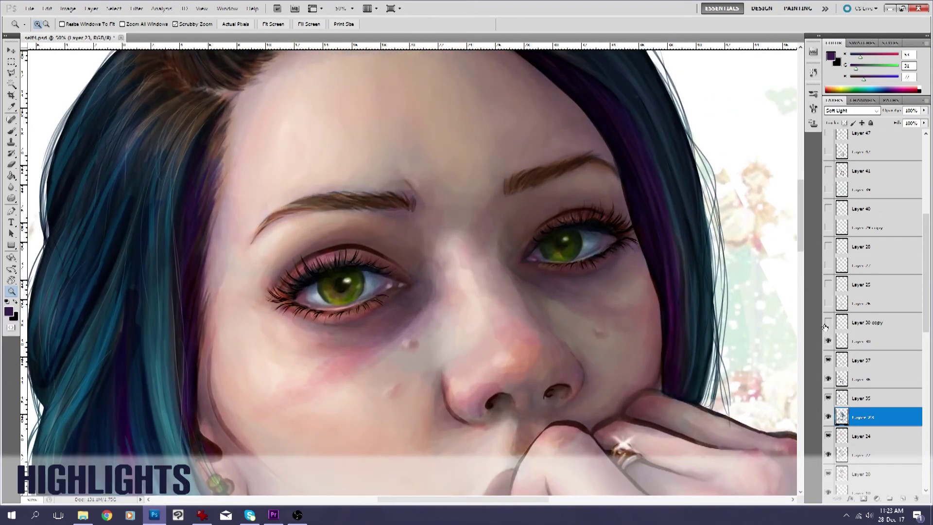
right_click(548, 281)
left_click(588, 335)
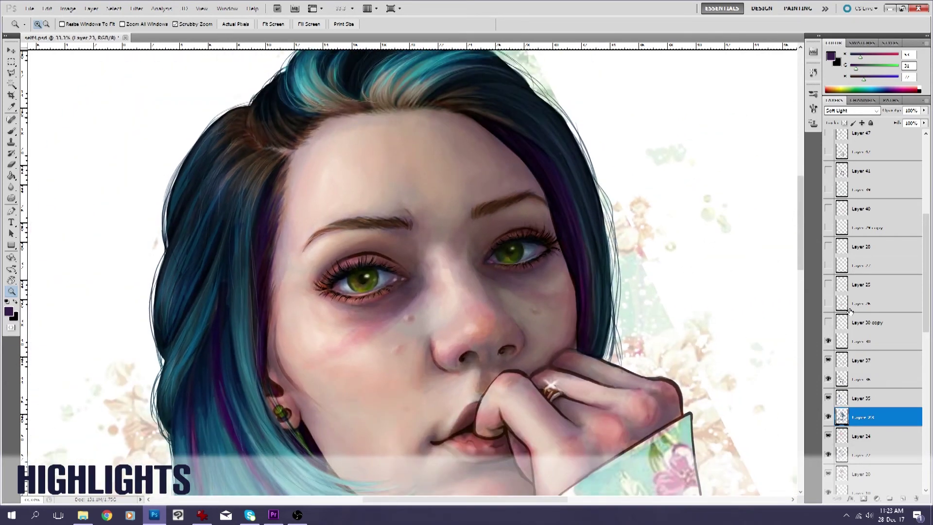
left_click(829, 343)
key("ctrl+plus")
left_click(828, 342)
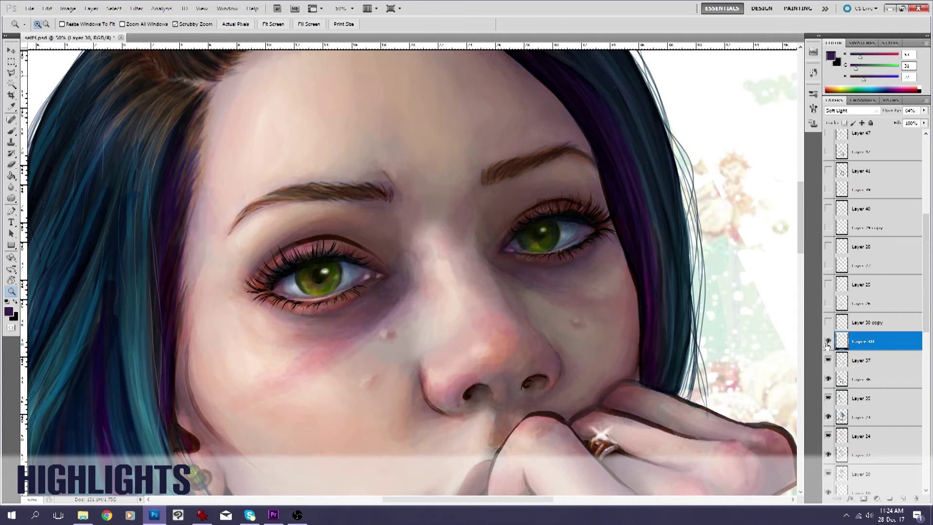
Turn on and select Layer 30 copy, comparing the eyes and face at 50% with it off and on
left_click(829, 323)
left_click(829, 323)
left_click(828, 323)
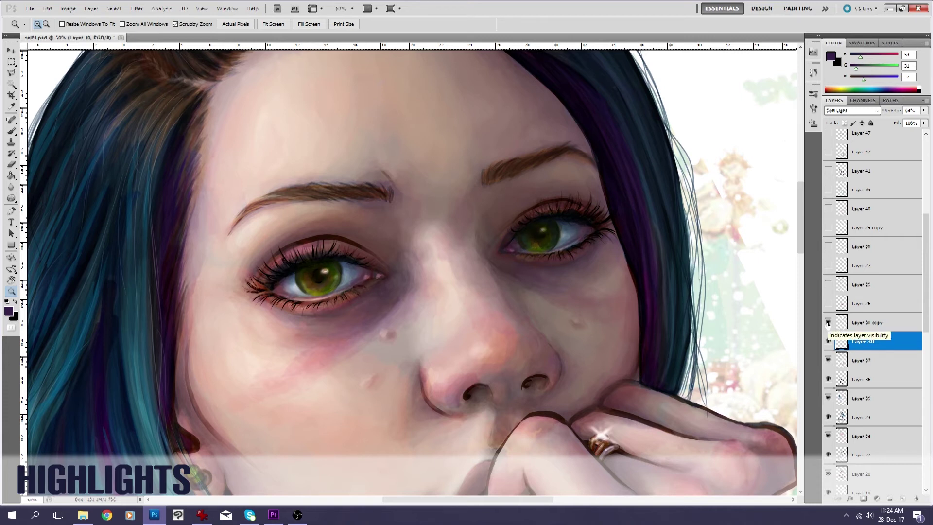
left_click(828, 323)
left_click(828, 323)
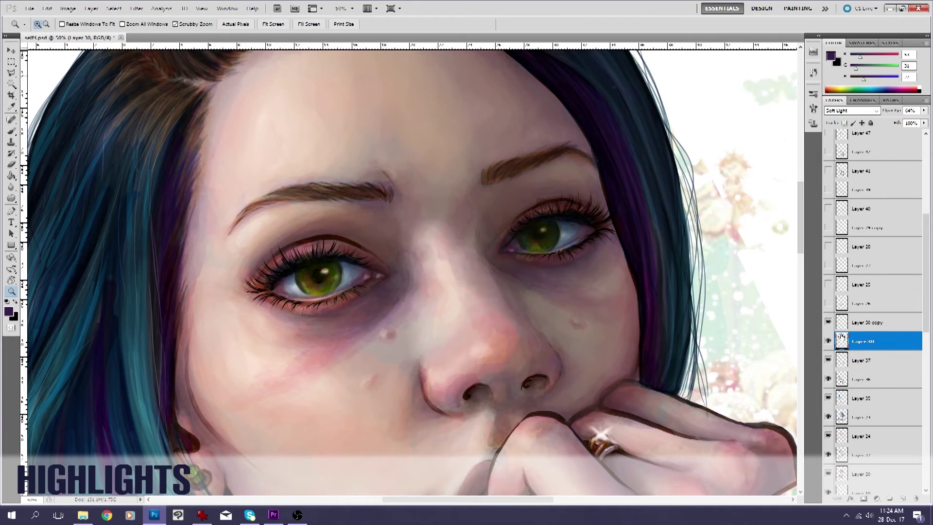
left_click(828, 323)
left_click(830, 323)
left_click(866, 324)
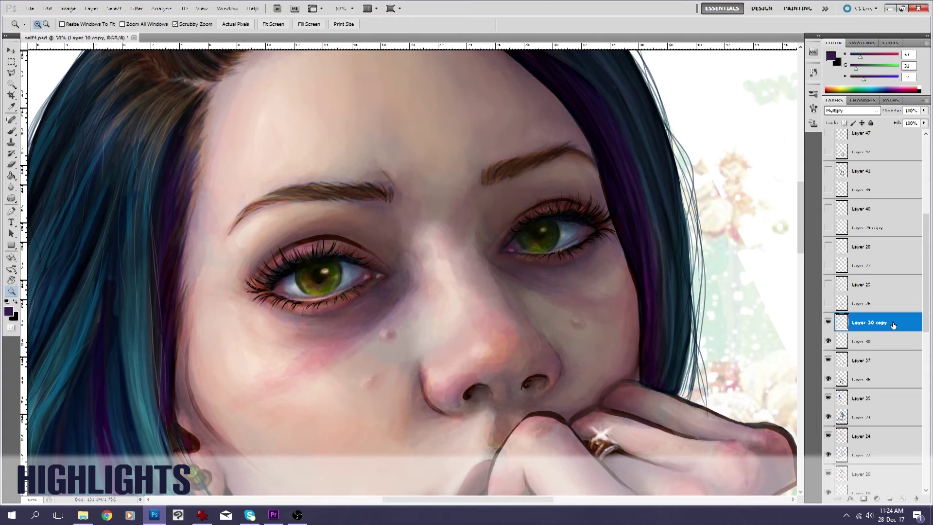
Turn on Layer 26, comparing the face and the hair beside the chin at 50% with it off and on
scroll(875, 350, "down", 5)
scroll(855, 385, "up", 2)
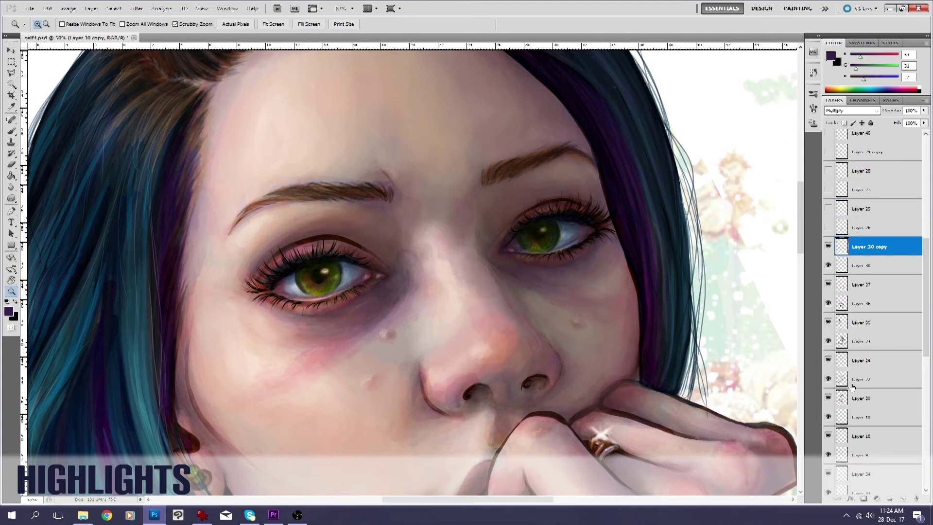
scroll(852, 374, "up", 4)
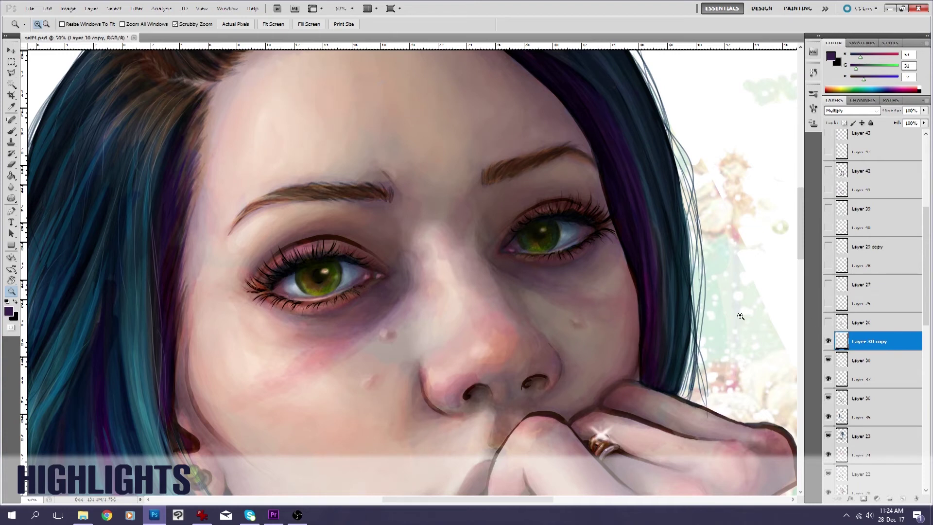
scroll(809, 327, "down", 3)
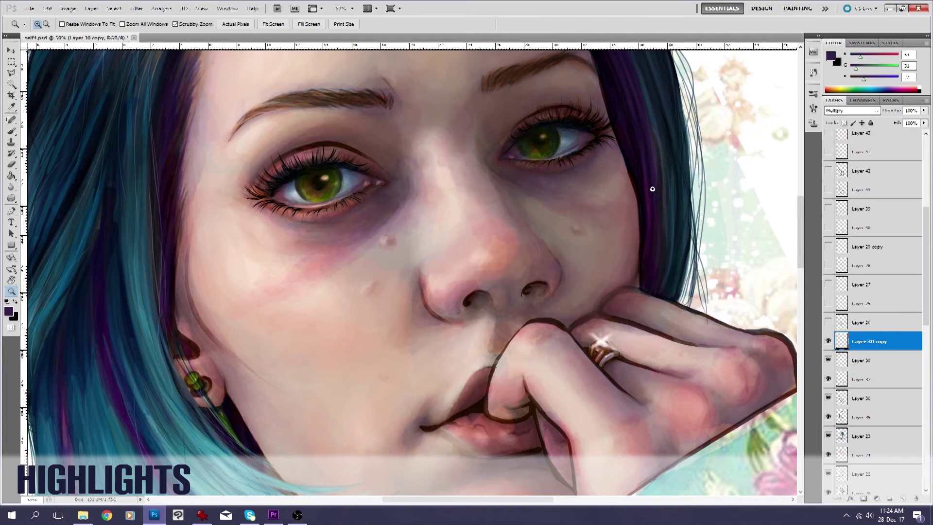
left_click(828, 322)
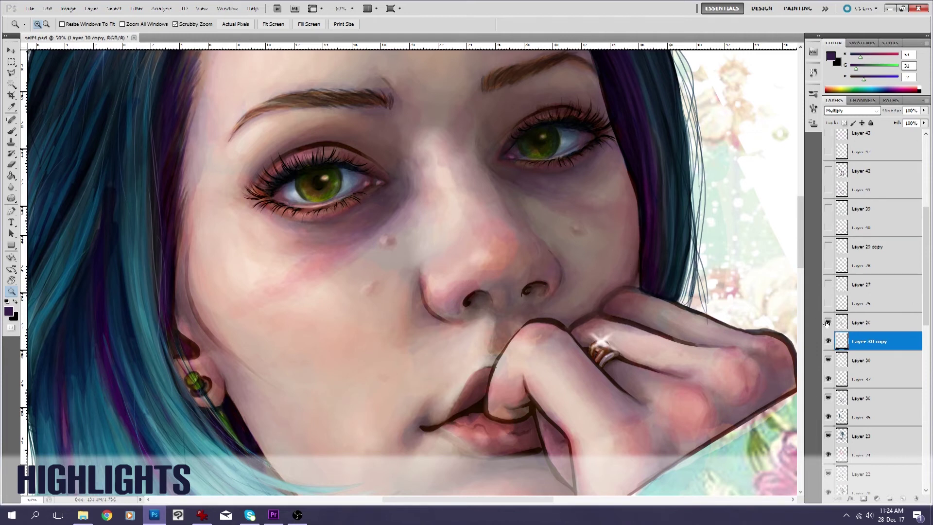
left_click(829, 323)
left_click(828, 322)
scroll(271, 346, "down", 4)
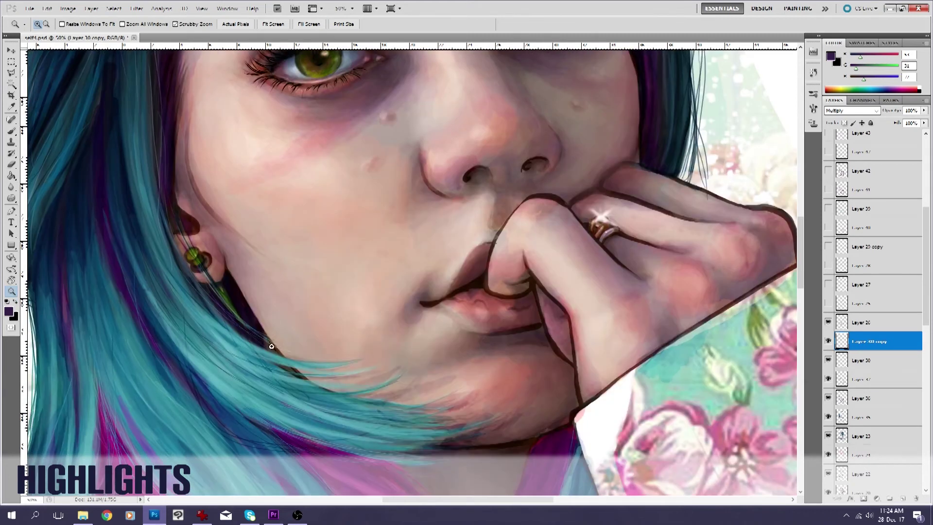
left_click(828, 322)
left_click(828, 323)
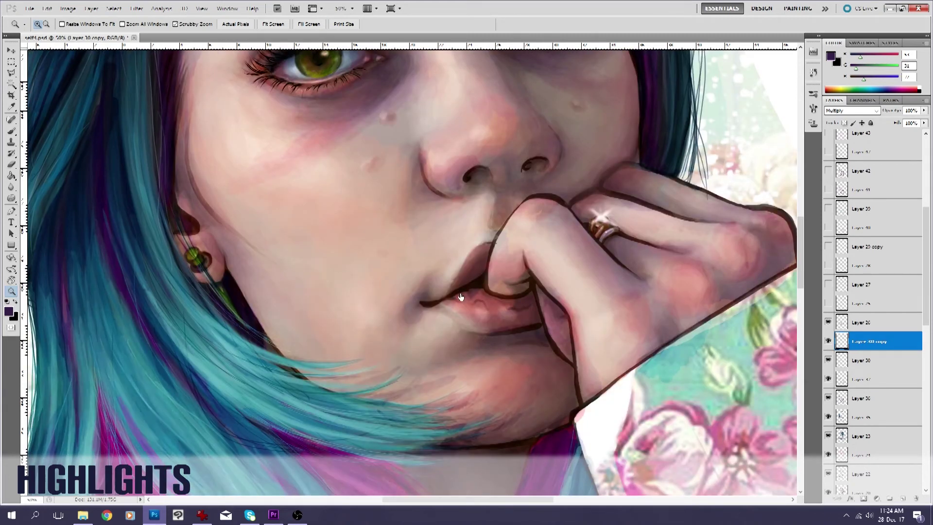
Compare the individual hair strands over the shoulder and chest at 33.3% with Layer 26 off and on
right_click(463, 311)
left_click(491, 315)
left_click(829, 322)
left_click(829, 323)
left_click(828, 324)
left_click(829, 323)
left_click_drag(348, 343, 759, 316)
left_click(828, 323)
left_click(828, 323)
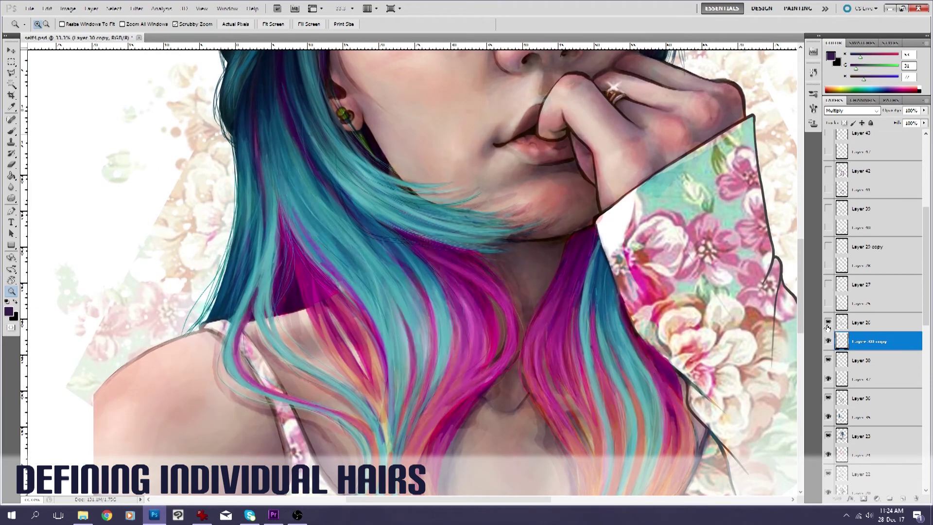
left_click(828, 323)
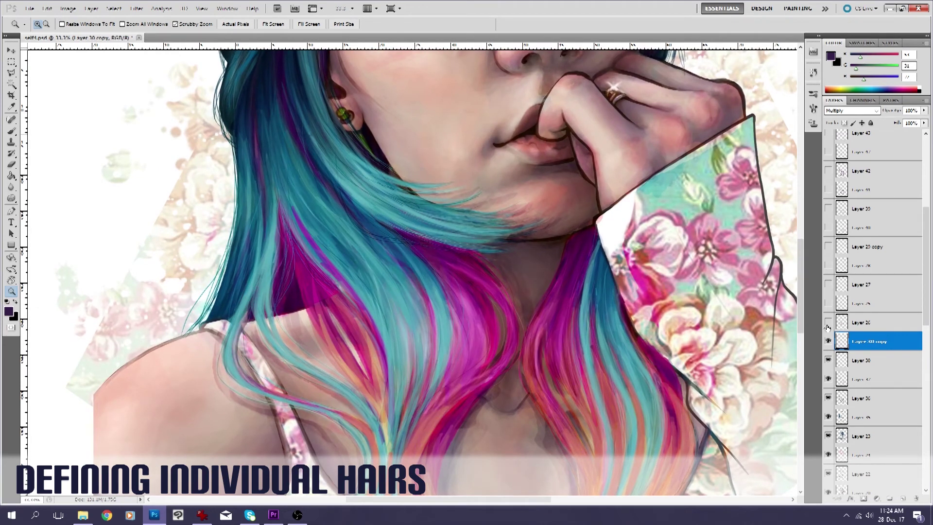
left_click(828, 327)
left_click(828, 327)
left_click(828, 327)
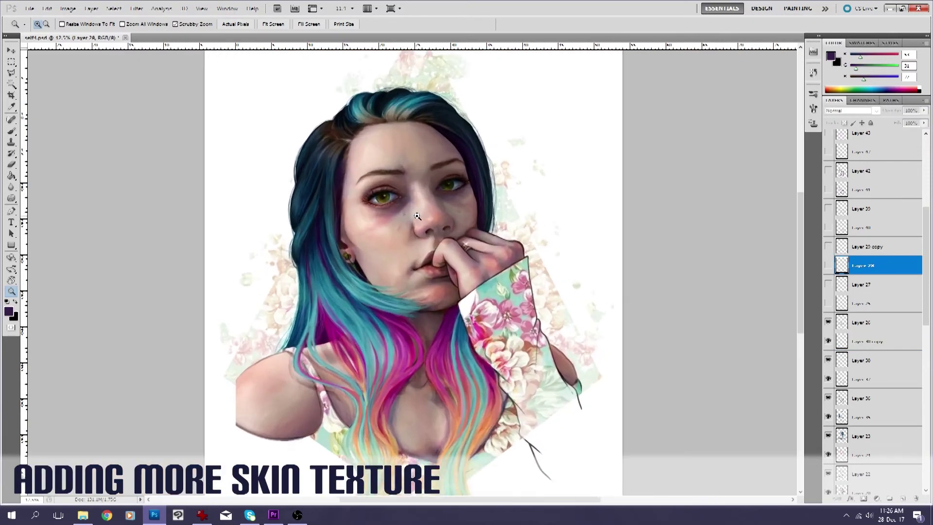
Turn on Layer 25 and examine the added skin texture on the face, hand, chest and shoulder at up to 50% zoom
left_click(418, 216)
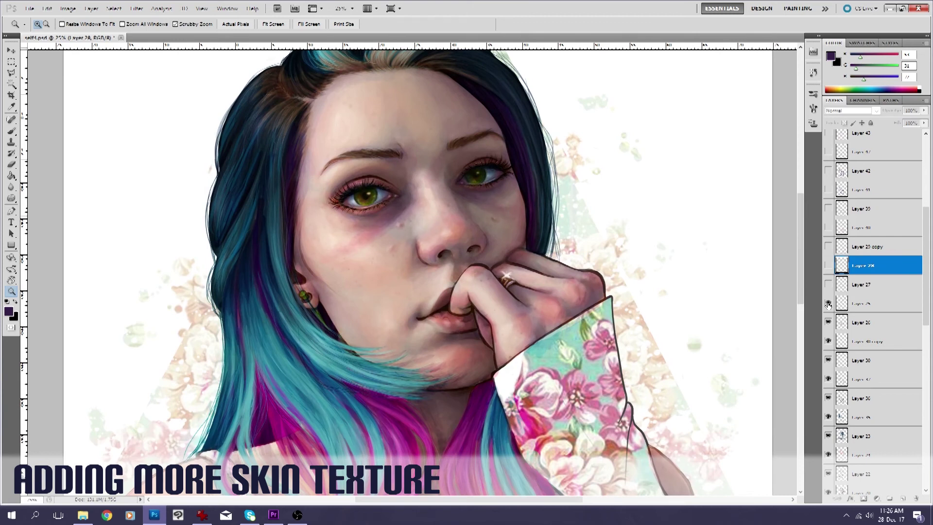
left_click(450, 216)
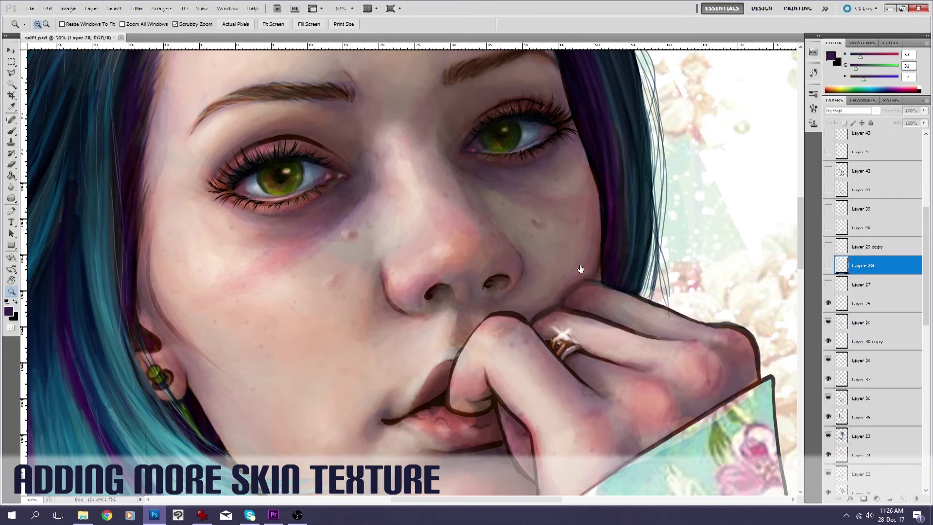
right_click(594, 281)
left_click(619, 337)
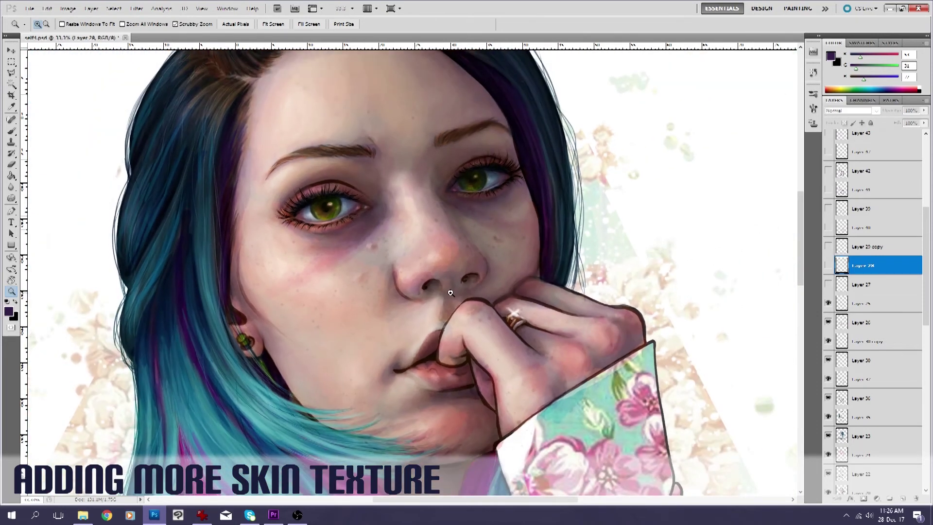
scroll(457, 293, "down", 3)
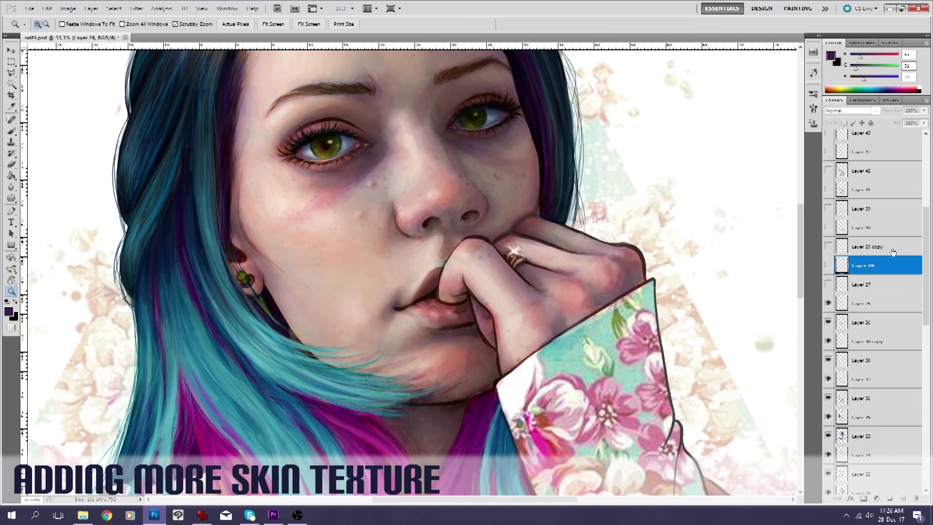
left_click(828, 290)
left_click(829, 303)
scroll(421, 306, "down", 7)
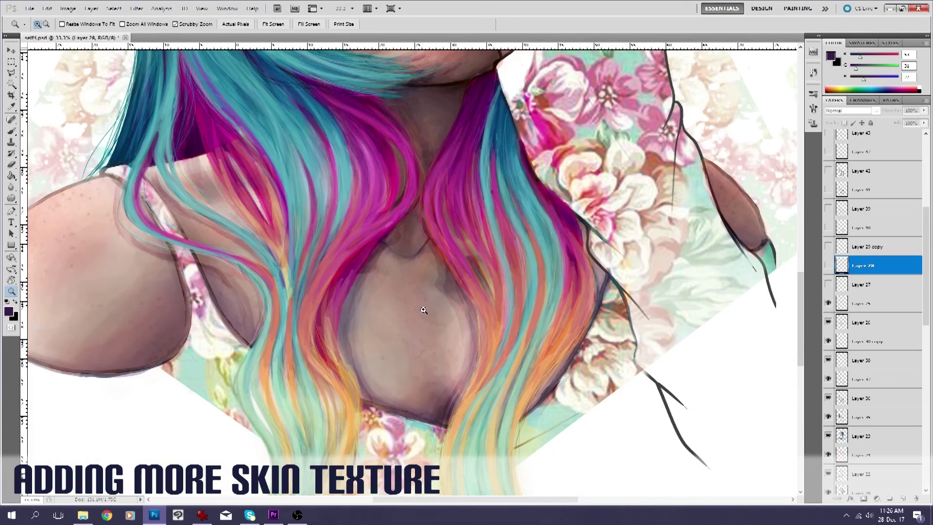
scroll(363, 479, "left", 2)
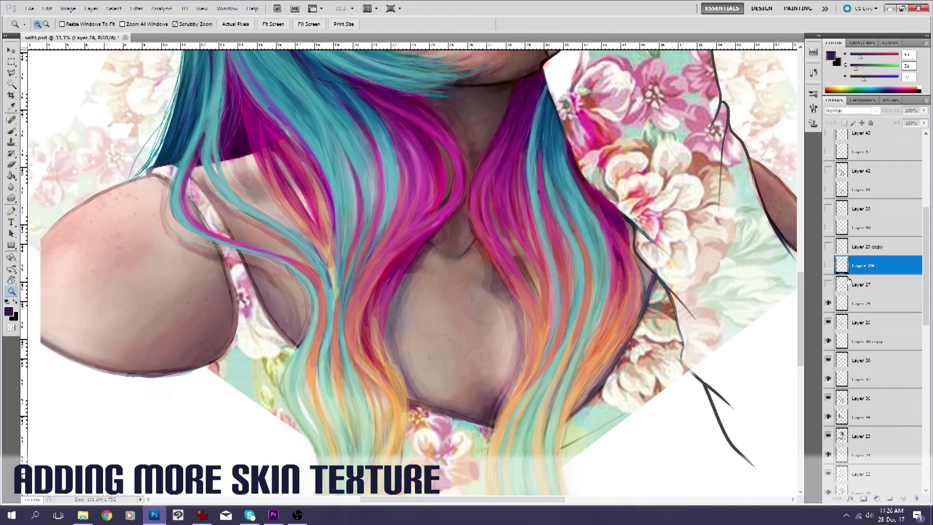
Compare the skin texture on the shoulder, chest and face with Layer 25 off and on, at 33.3% down to 16.7%
left_click(828, 286)
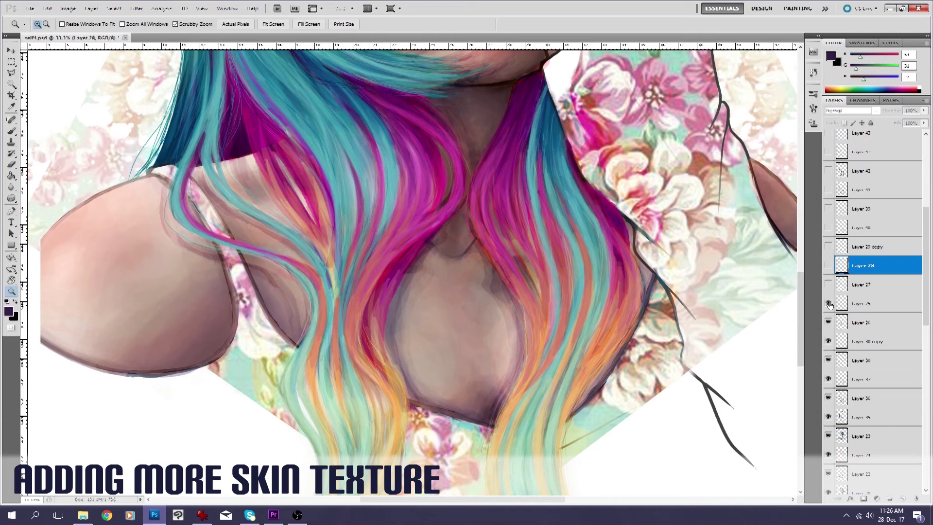
scroll(515, 215, "up", 4)
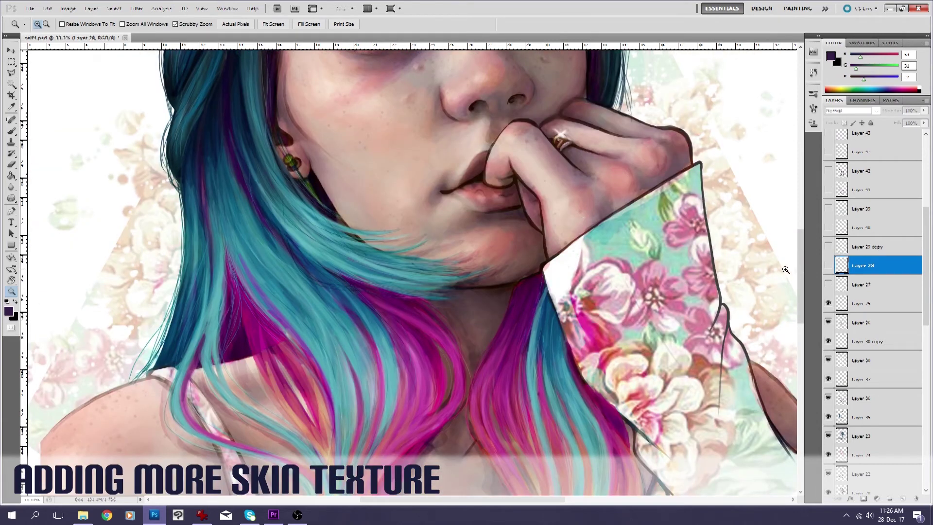
right_click(484, 237)
left_click(530, 290)
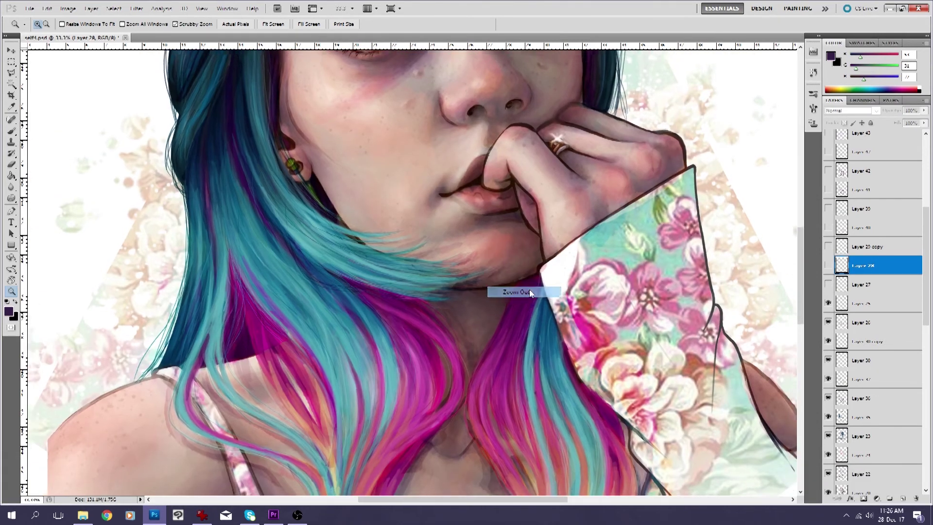
right_click(470, 252)
left_click(527, 305)
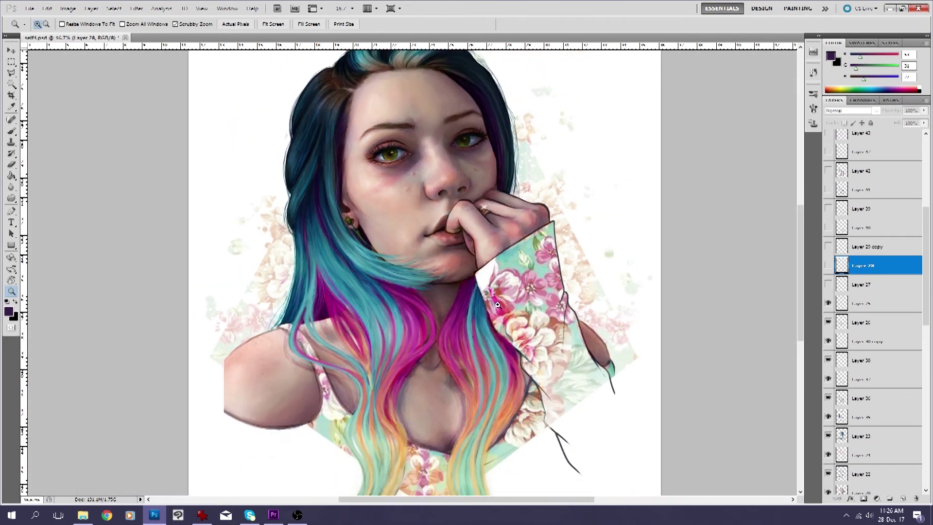
scroll(501, 269, "down", 1)
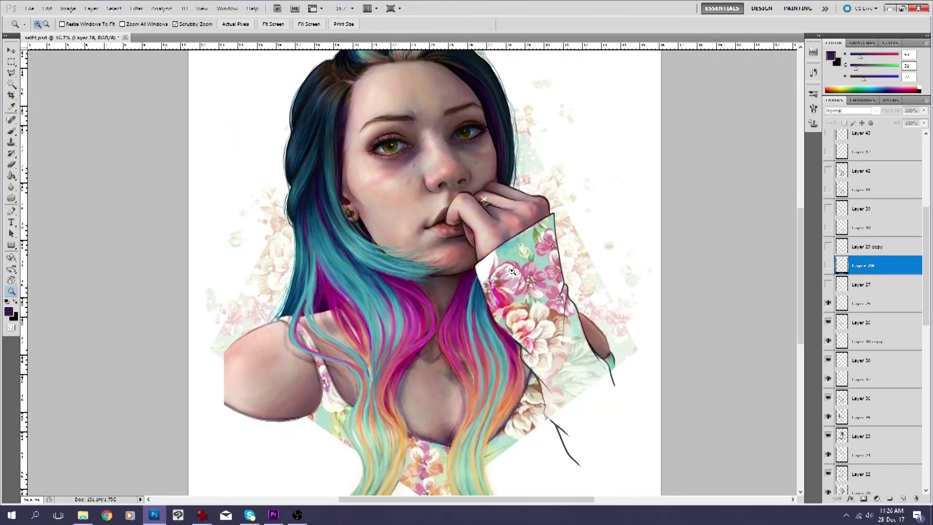
Turn on Layer 27 and view the whole portrait at 12.5%
left_click(829, 284)
right_click(592, 318)
left_click(622, 373)
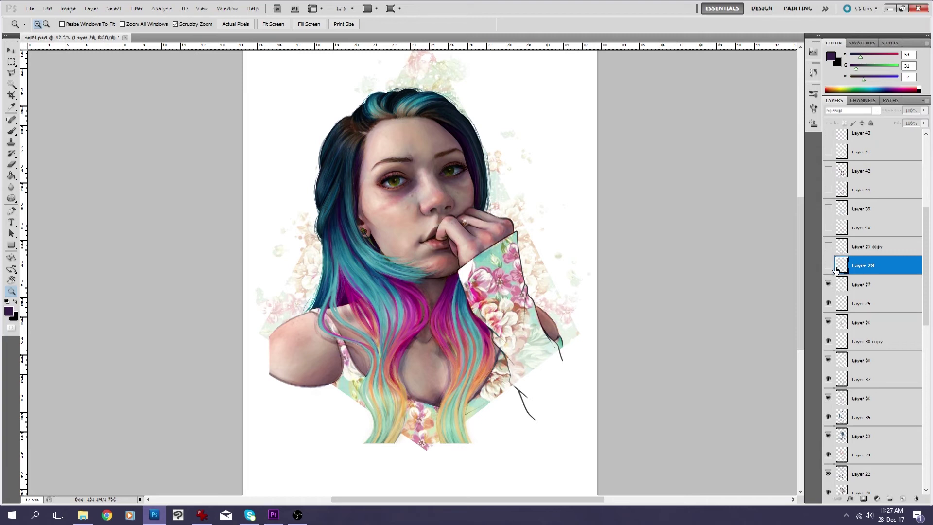
Turn on Layer 28, comparing the skin texture on the face at 33.3% with it off and on
left_click(828, 266)
left_click(428, 197)
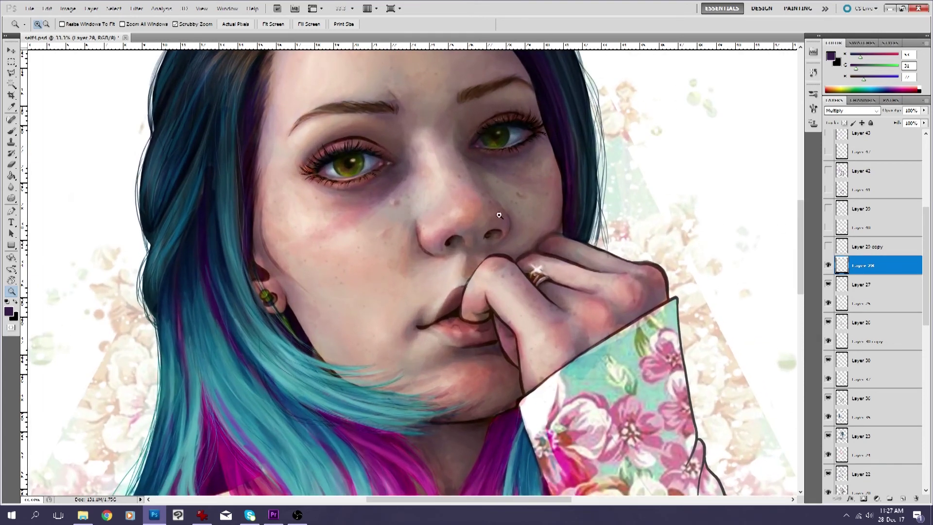
left_click(828, 269)
left_click(828, 267)
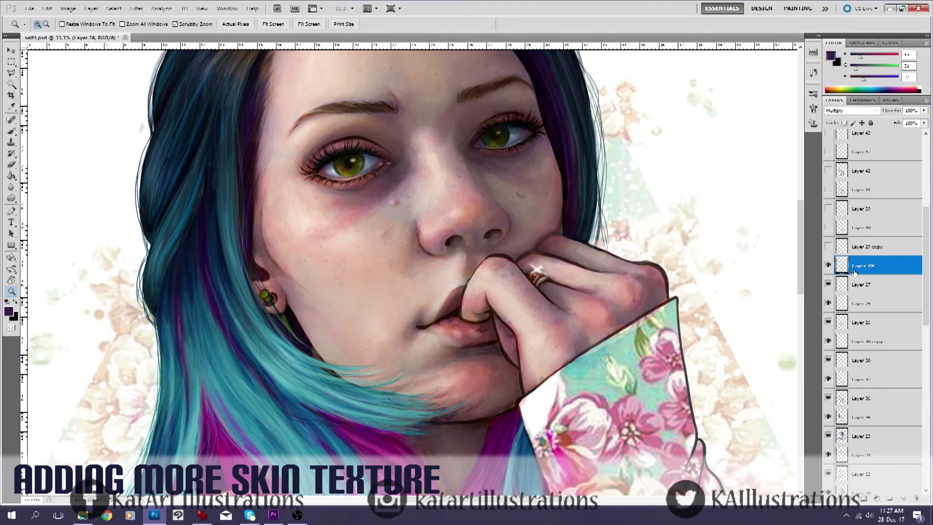
Switch Layer 28's blend mode to Normal and back to Multiply to compare its effect on the skin
left_click(851, 112)
left_click(834, 122)
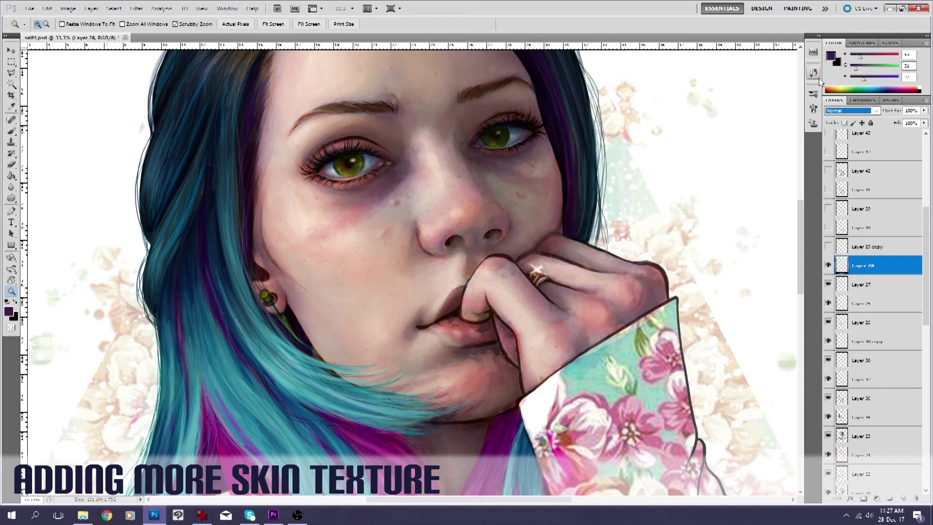
left_click(846, 111)
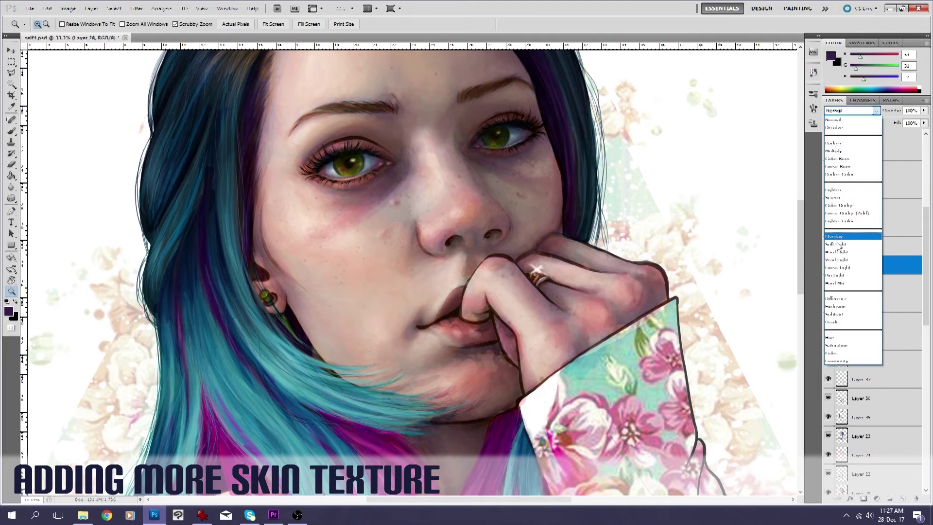
left_click(836, 151)
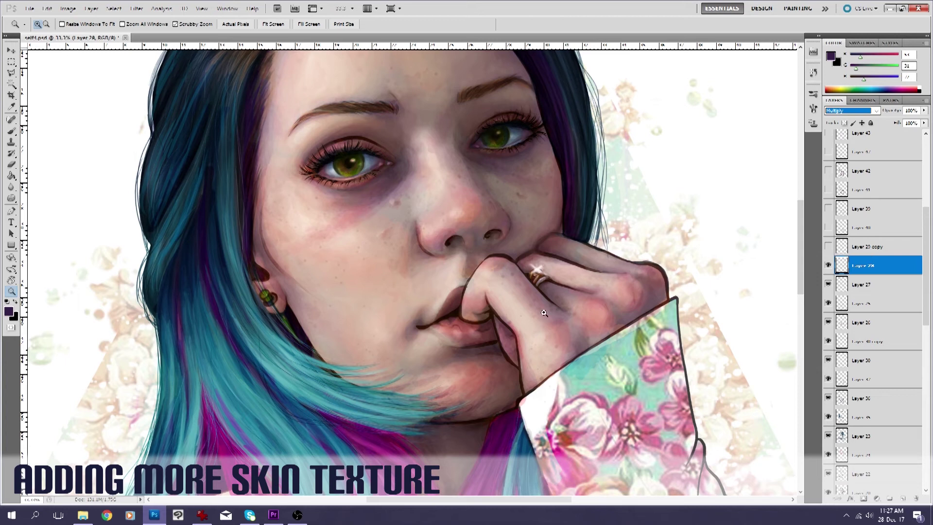
Turn on Layer 29 copy, comparing the highlights on the face and hand at 28.6% with it off and on
left_click_drag(800, 252, 776, 335)
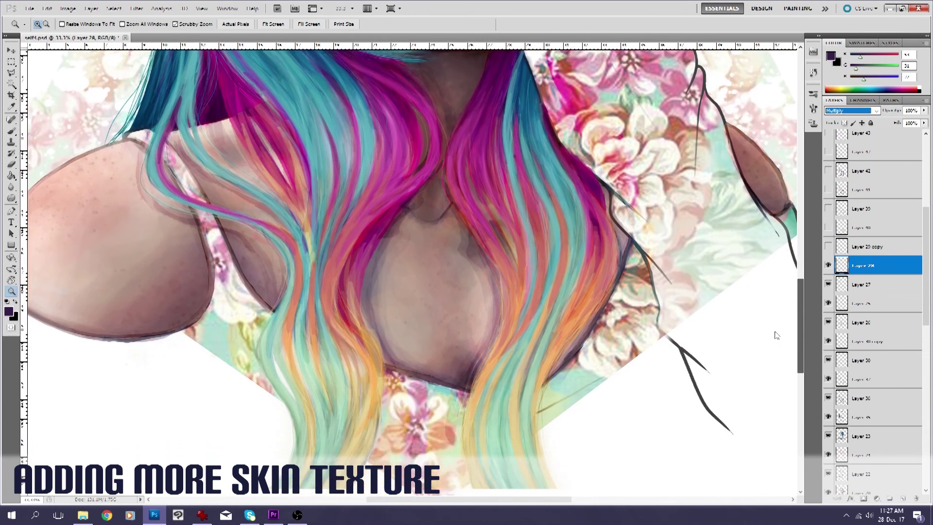
scroll(777, 336, "up", 5)
left_click(685, 304, "alt")
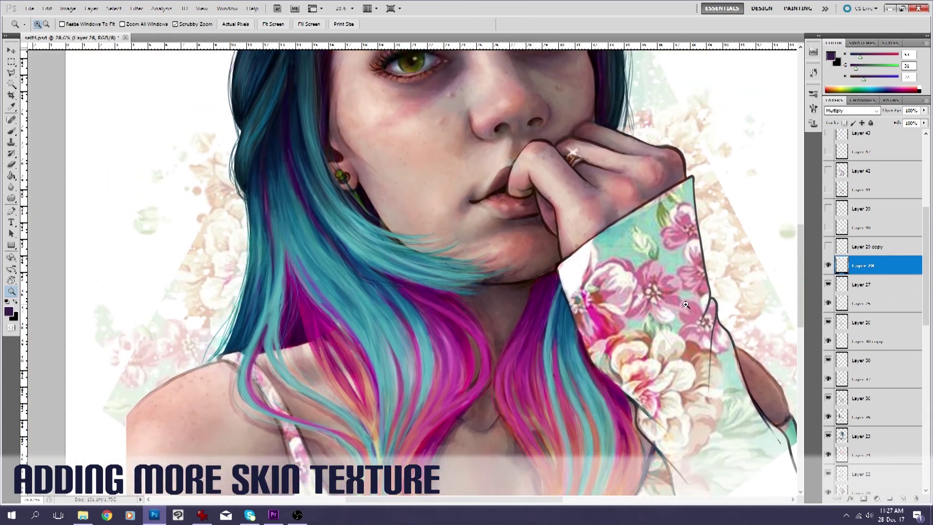
scroll(686, 304, "up", 5)
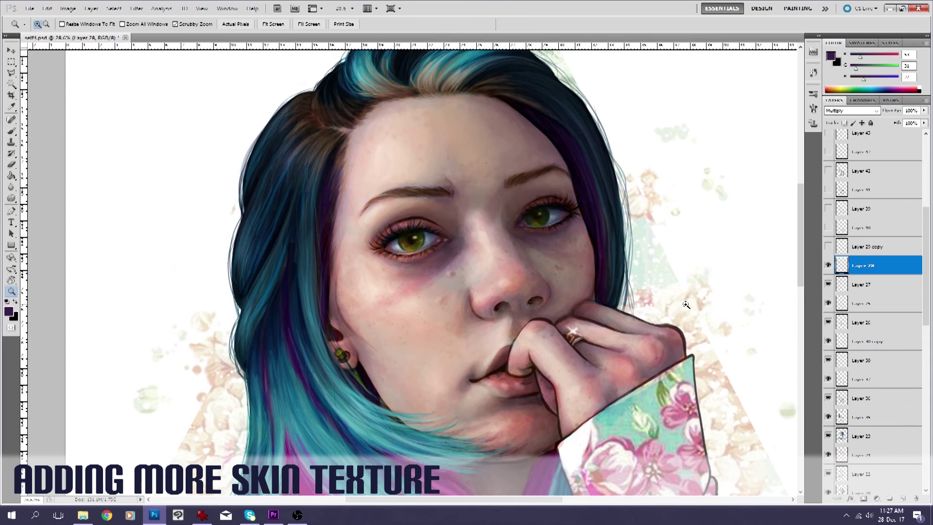
scroll(685, 304, "down", 1)
left_click(829, 248)
left_click(829, 248)
left_click(829, 248)
left_click(829, 248)
left_click(829, 248)
Compare the highlights on the cheeks, nose, eyes and hand at 50% with Layer 29 copy off and on
left_click(542, 309)
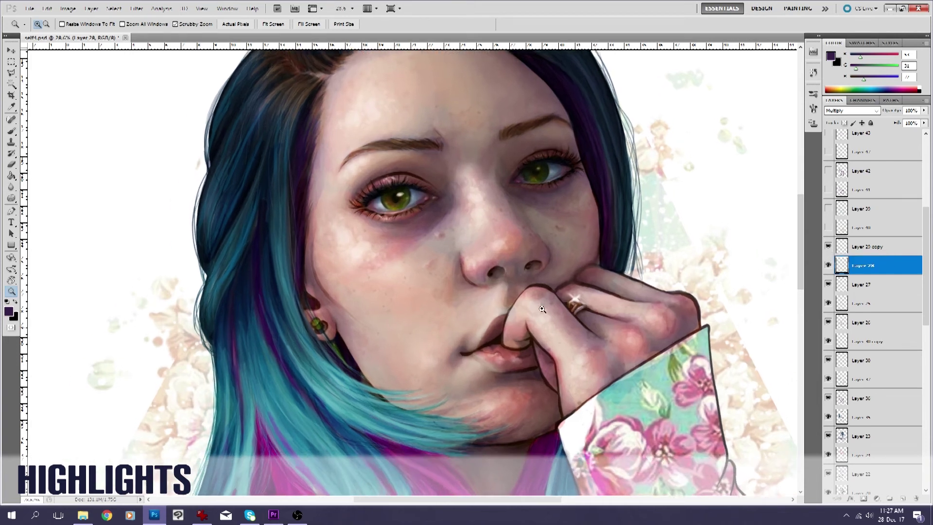
left_click(542, 310)
left_click(829, 249)
left_click(830, 249)
left_click(829, 248)
left_click(830, 248)
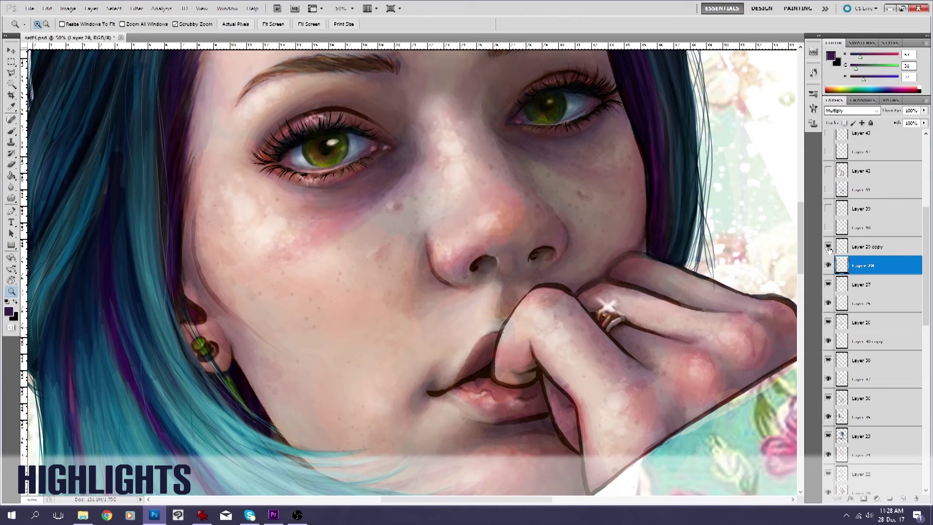
scroll(601, 267, "up", 4)
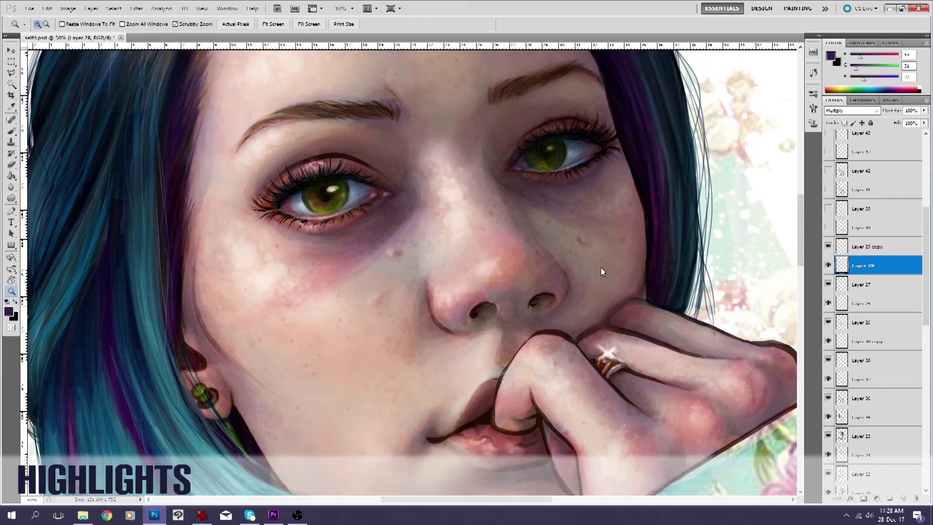
scroll(601, 267, "down", 3)
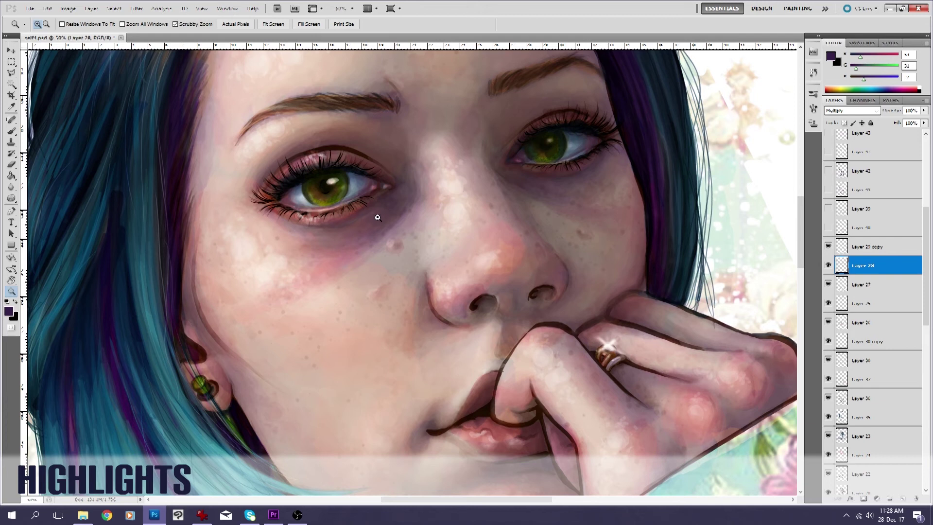
left_click(829, 247)
left_click(829, 247)
Compare the highlights on the whole face at 25% with Layer 29 copy off and on
right_click(537, 215)
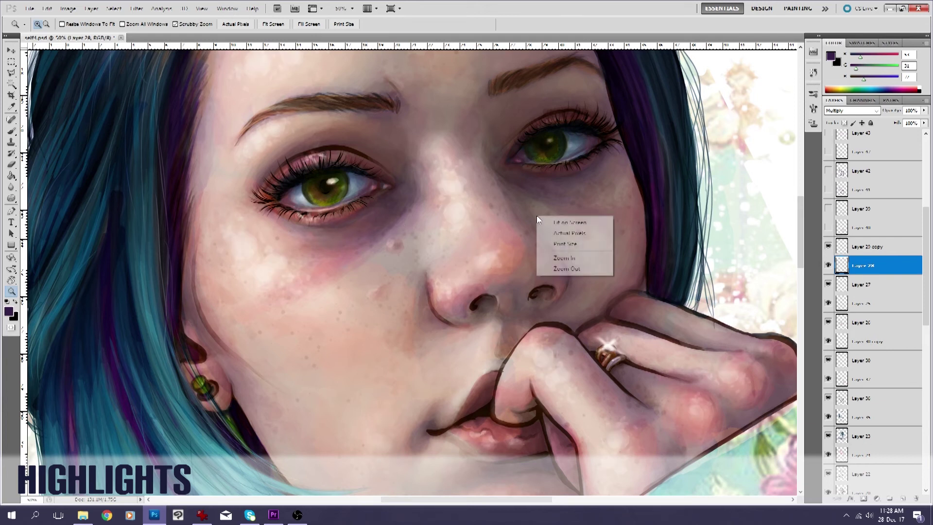
left_click(554, 267)
right_click(524, 247)
left_click(554, 299)
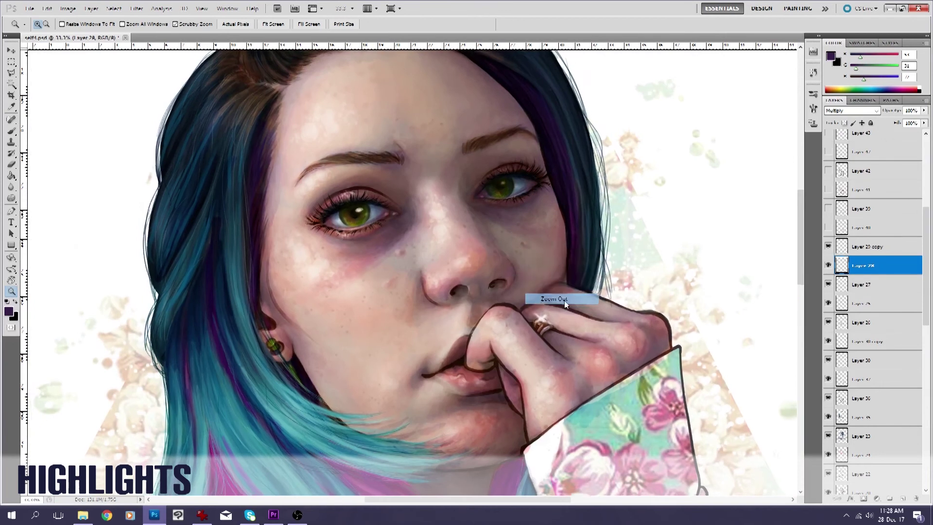
left_click(827, 247)
left_click(827, 248)
left_click(826, 248)
left_click(827, 248)
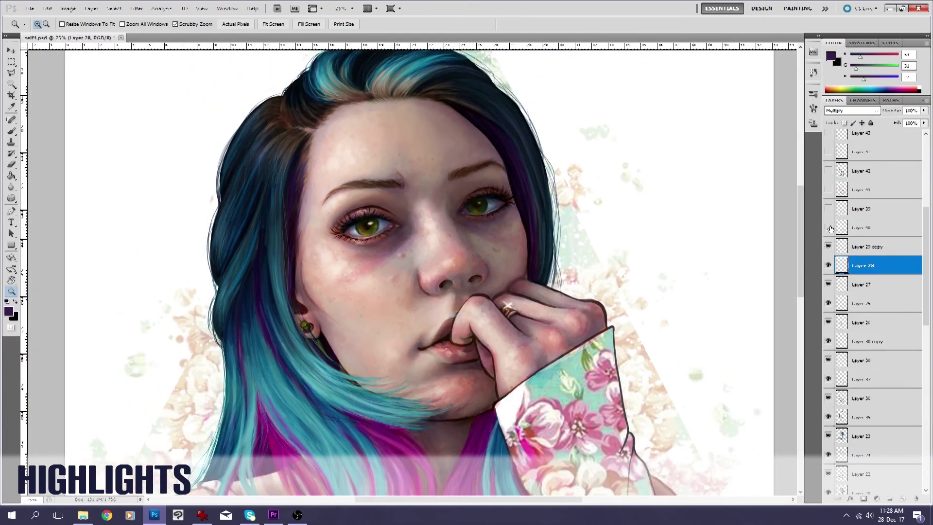
Turn on Layer 40 and examine the added individual hairs over the shoulder and chest at 33.3%
right_click(544, 288)
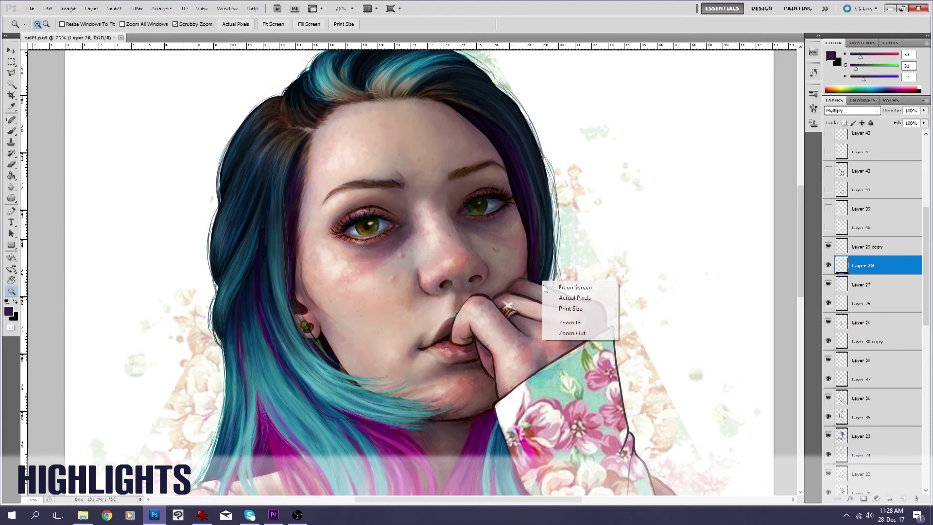
left_click(570, 333)
left_click(828, 228)
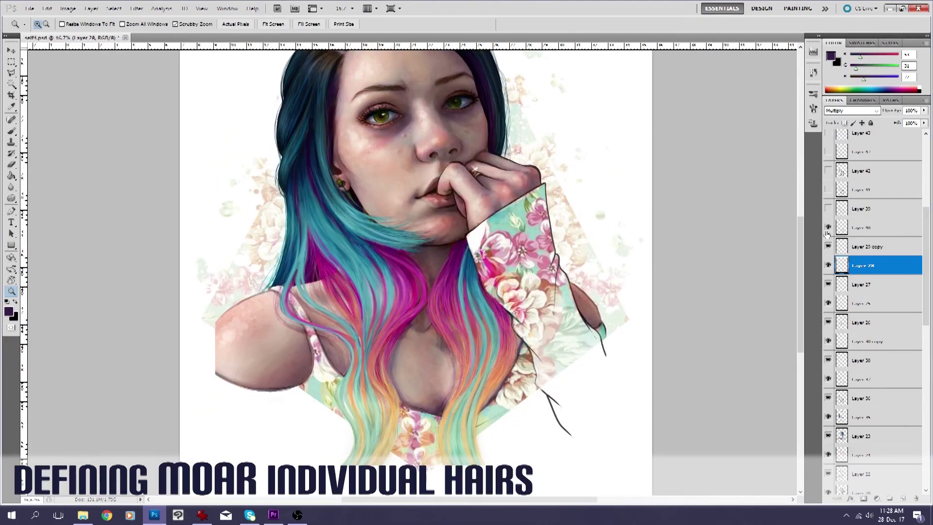
left_click(381, 337)
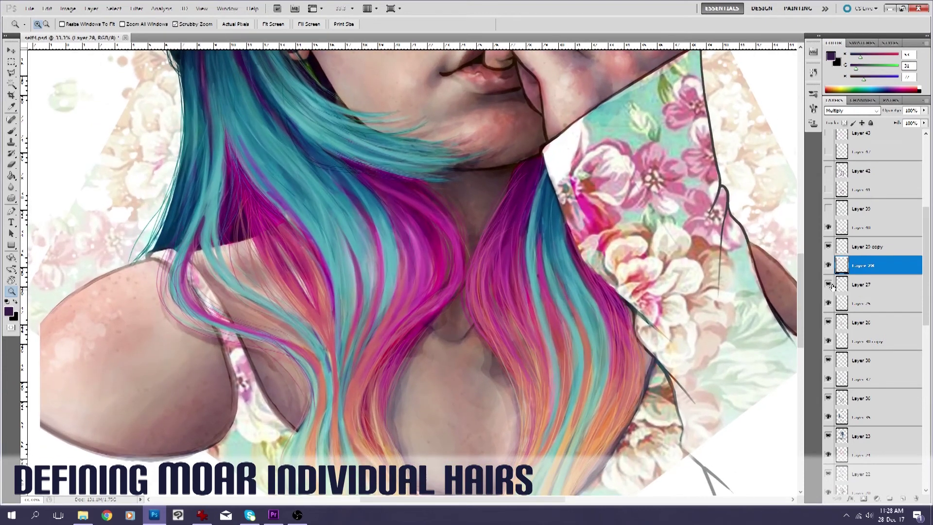
Compare the hair at 33.3% with Layer 39 on and off, and hide both Layer 39 and Layer 40
left_click(829, 209)
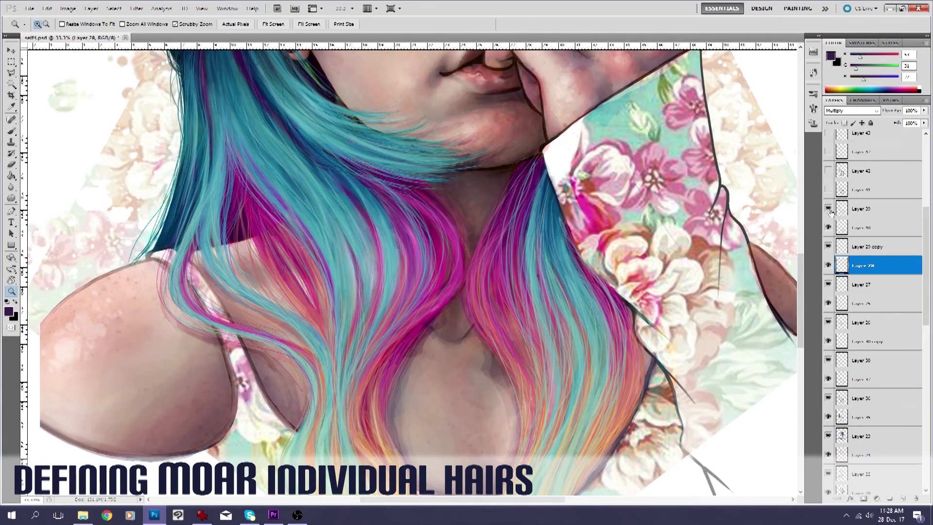
left_click(829, 210)
left_click(829, 211)
left_click(828, 211)
left_click(828, 227)
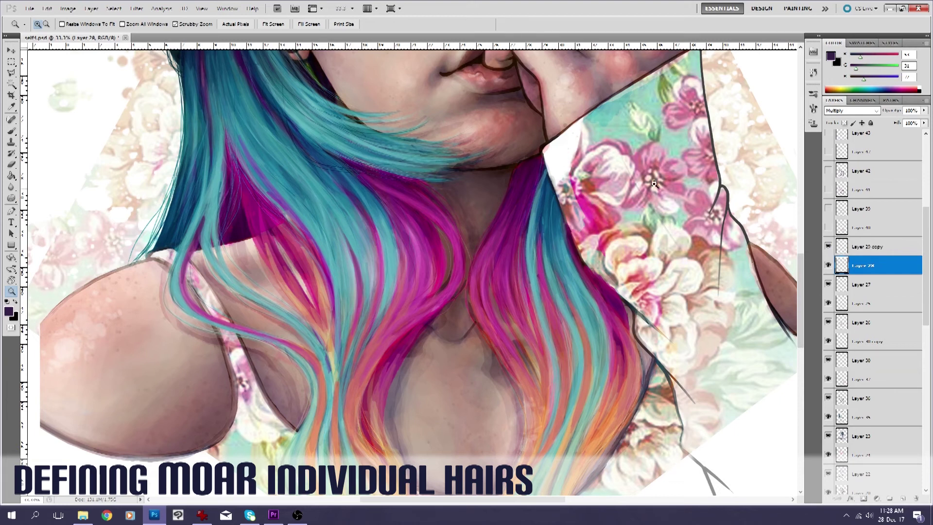
scroll(653, 184, "up", 5)
scroll(506, 209, "down", 5)
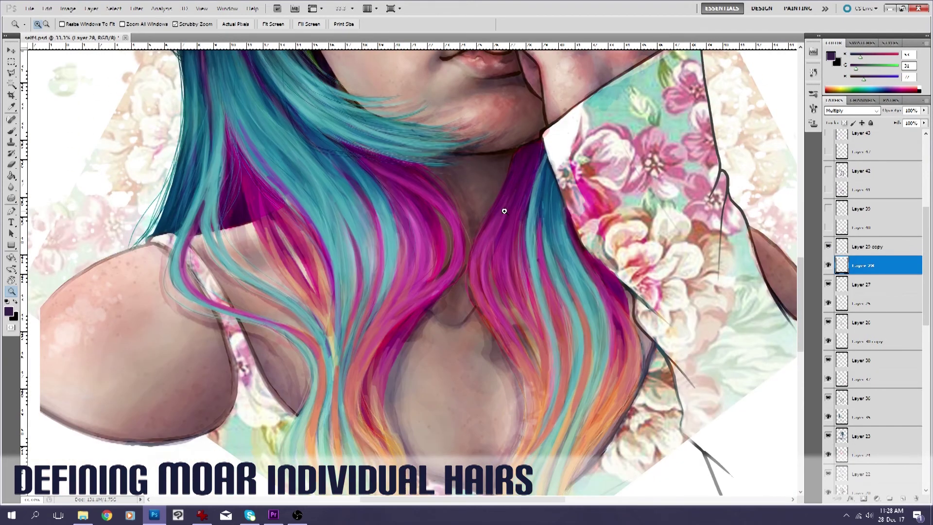
Turn Layer 40 and Layer 39 back on, comparing the strands over the chest at 100% with Layer 39 off and on
left_click(828, 228)
left_click_drag(514, 290, 544, 291)
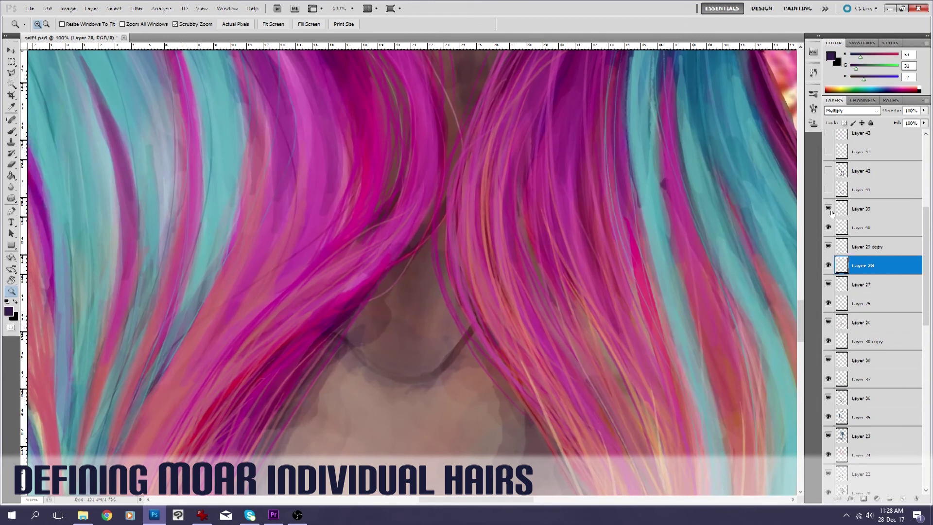
left_click(829, 209)
left_click(828, 209)
left_click(828, 210)
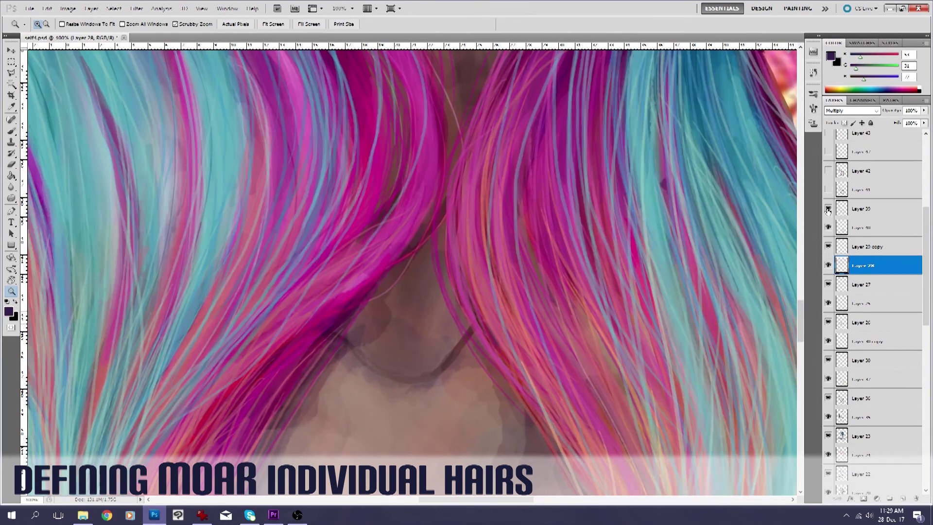
left_click(828, 209)
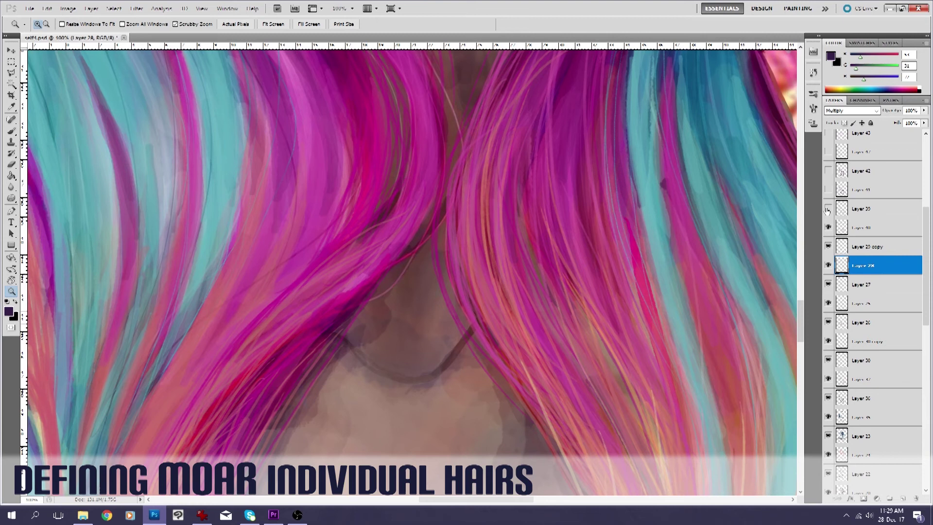
left_click(829, 209)
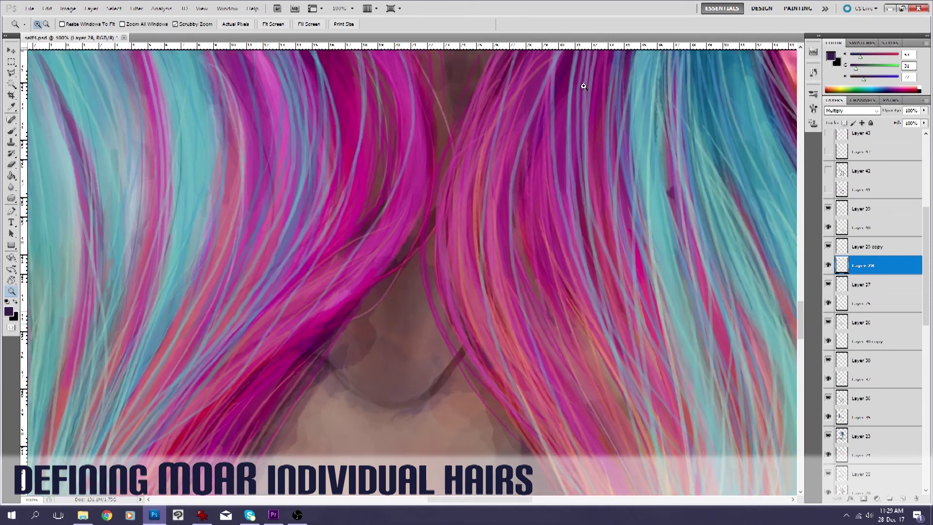
Compare the individual hair strands beside the neck at 300% with Layer 39 off and on
left_click(584, 87)
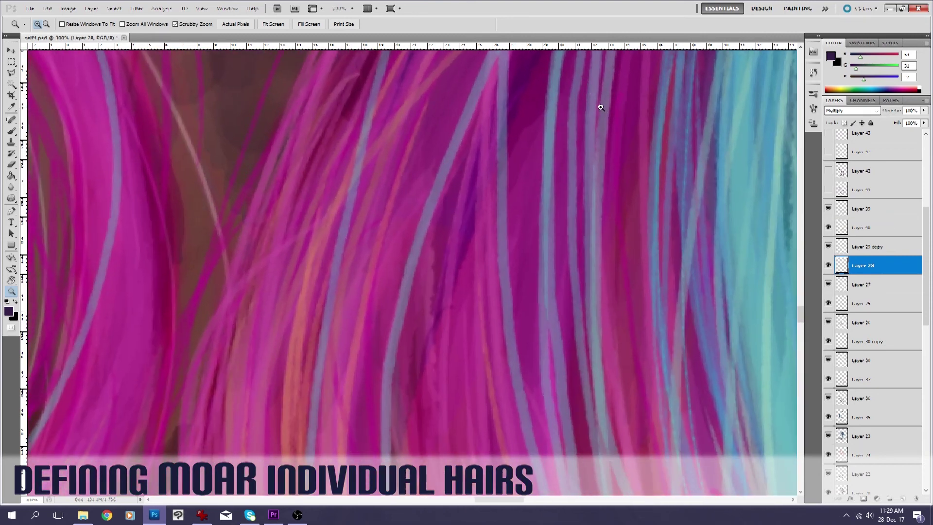
left_click(828, 209)
left_click(828, 209)
left_click(828, 209)
left_click(829, 209)
Fit the whole portrait on screen and compare the hair with Layer 39 off and on
right_click(568, 140)
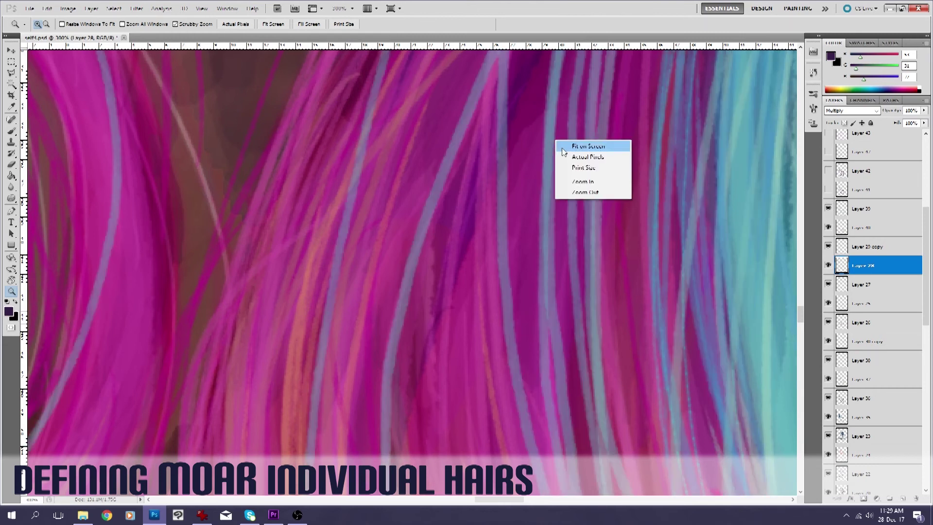
left_click(566, 148)
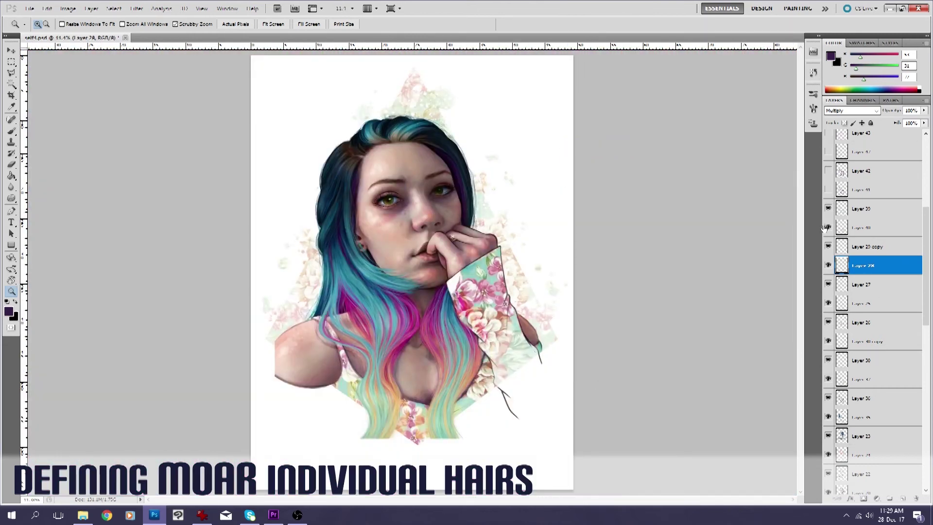
left_click(829, 209)
left_click(828, 209)
left_click(828, 209)
left_click(828, 209)
Turn on Layer 41 and examine its blue shadows in the hair at 25%
left_click(828, 190)
left_click(828, 190)
left_click(828, 189)
left_click(382, 337)
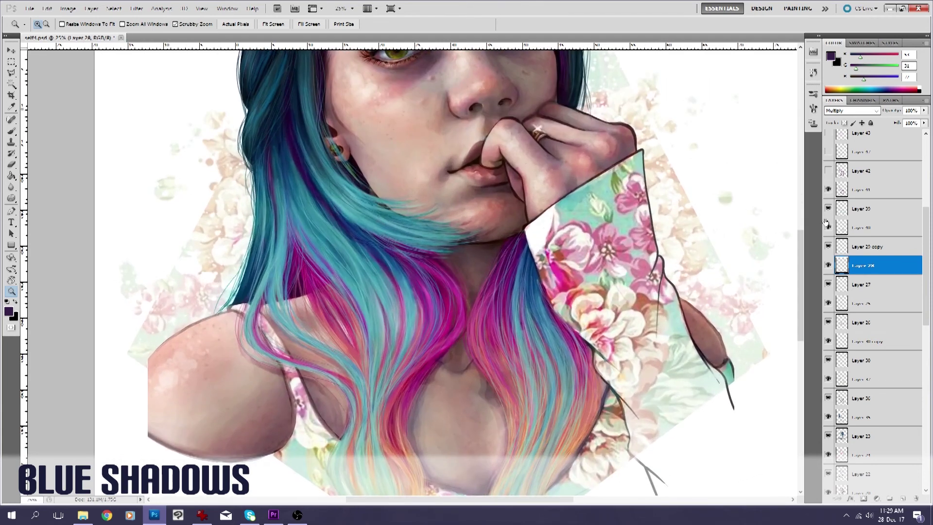
Compare the blue shadows in the hair with Layer 41 off and on
left_click(828, 189)
left_click(828, 190)
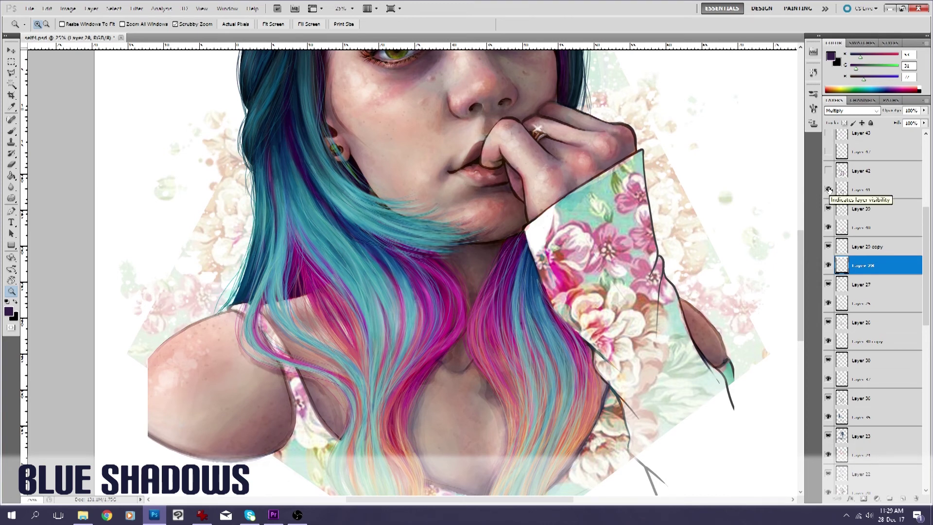
left_click(828, 189)
left_click(828, 189)
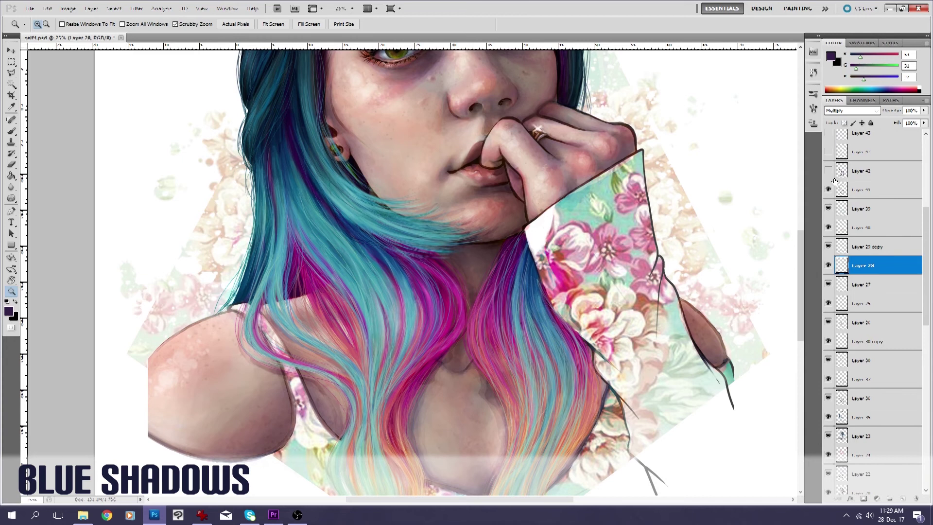
Turn on Layer 42 and compare the second pass of blue hair shadows off and on
left_click(828, 172)
left_click(828, 172)
left_click(828, 172)
left_click(827, 172)
left_click(828, 172)
left_click(828, 172)
left_click(828, 172)
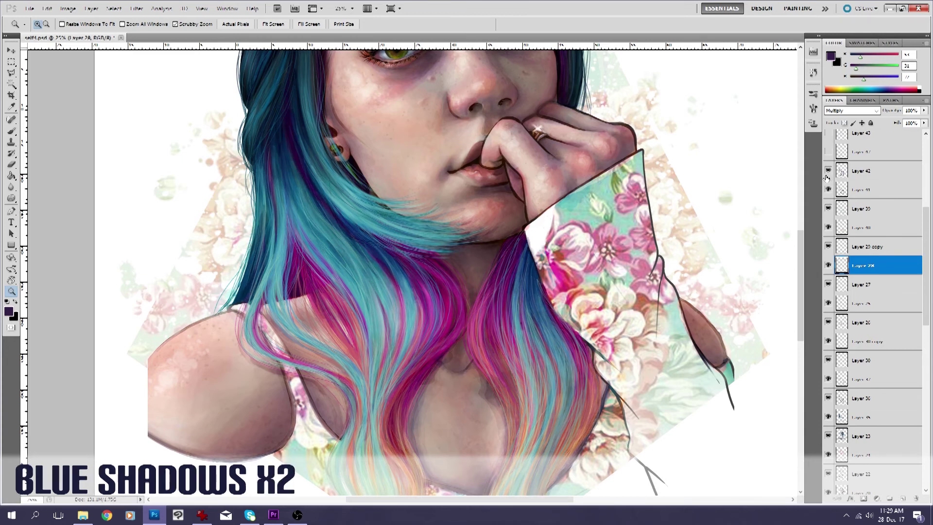
Fit the portrait on screen, turn on Layer 47 and compare the third pass of blue shadows off and on
scroll(727, 267, "up", 1)
right_click(491, 352)
left_click(523, 356)
left_click(828, 152)
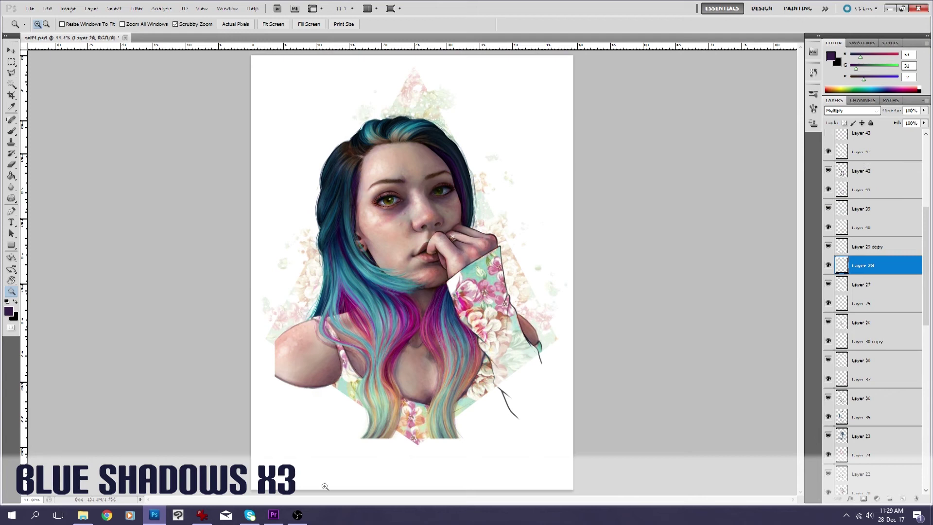
left_click(828, 152)
left_click(829, 152)
left_click(829, 152)
left_click(829, 152)
left_click(373, 365)
left_click(373, 364)
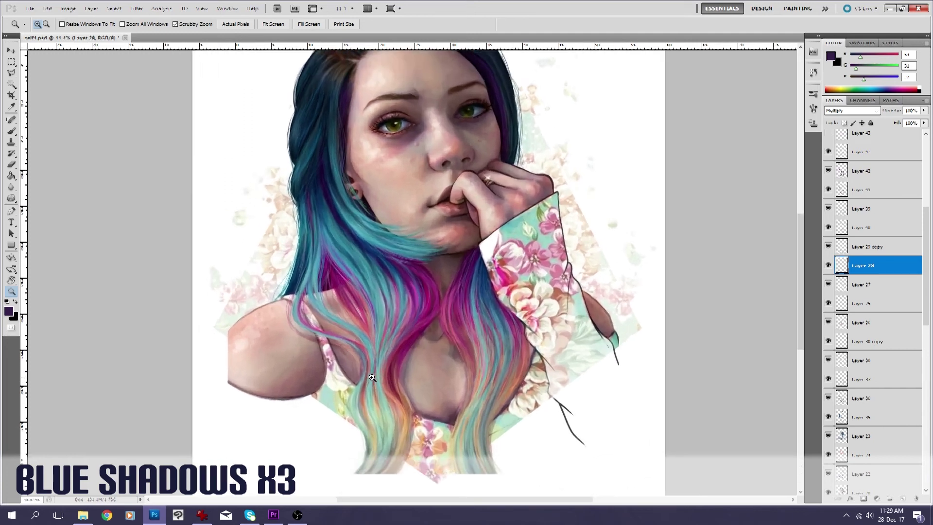
left_click(373, 365)
Select Layer 43 and turn on its hair highlights, viewing the head at 25%
left_click(859, 170)
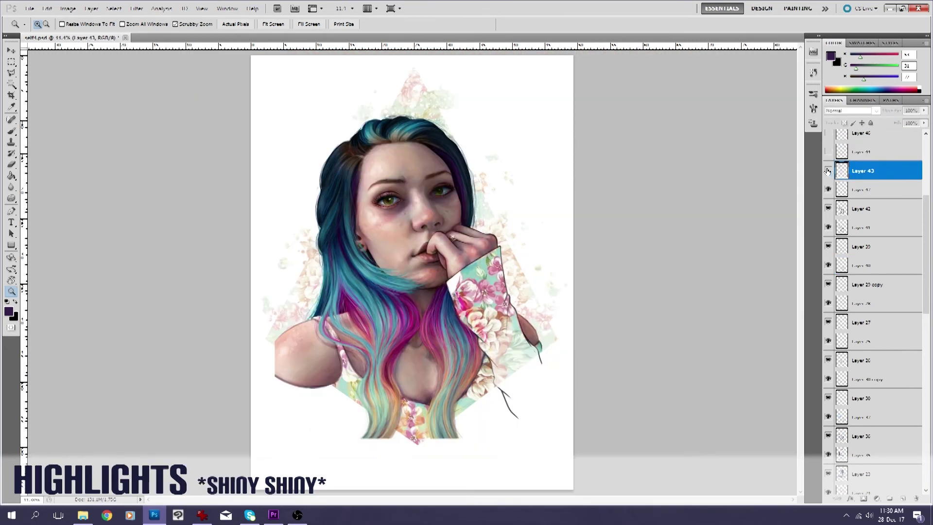
left_click(397, 175)
left_click(398, 175)
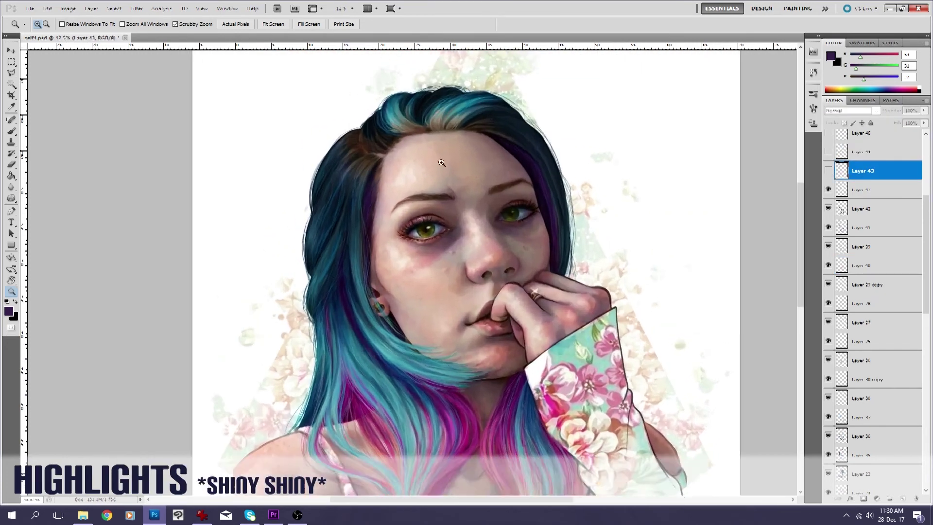
left_click(397, 175)
left_click(828, 171)
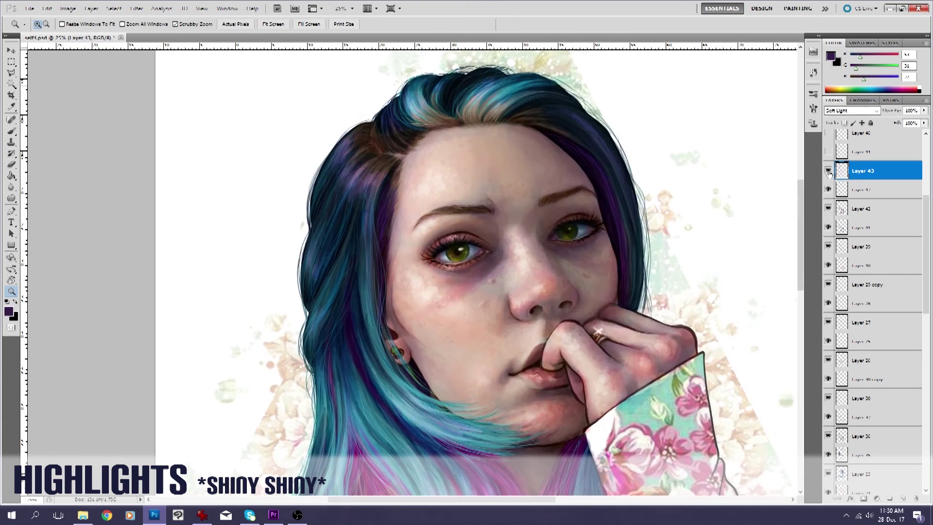
Preview Layer 43's raw highlight strokes in Normal blend mode and restore its Soft Light mode
left_click(838, 112)
left_click(838, 119)
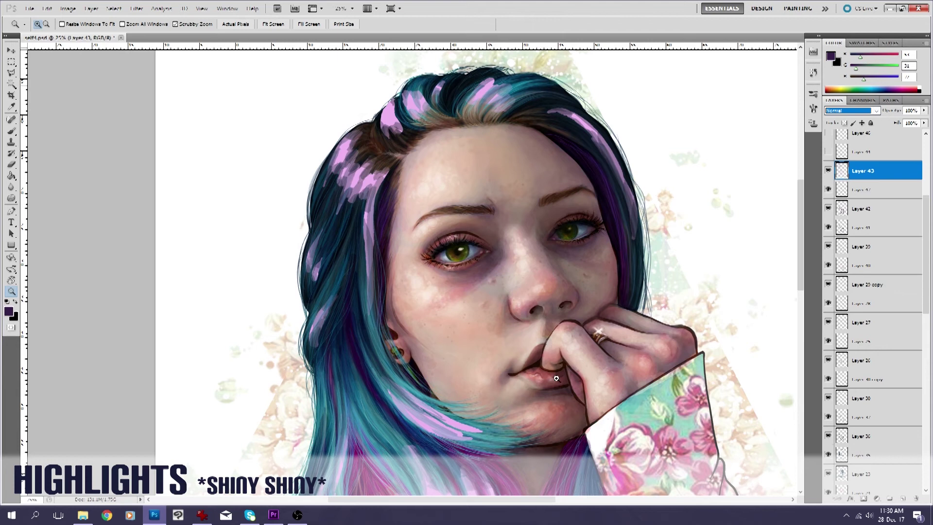
left_click(850, 115)
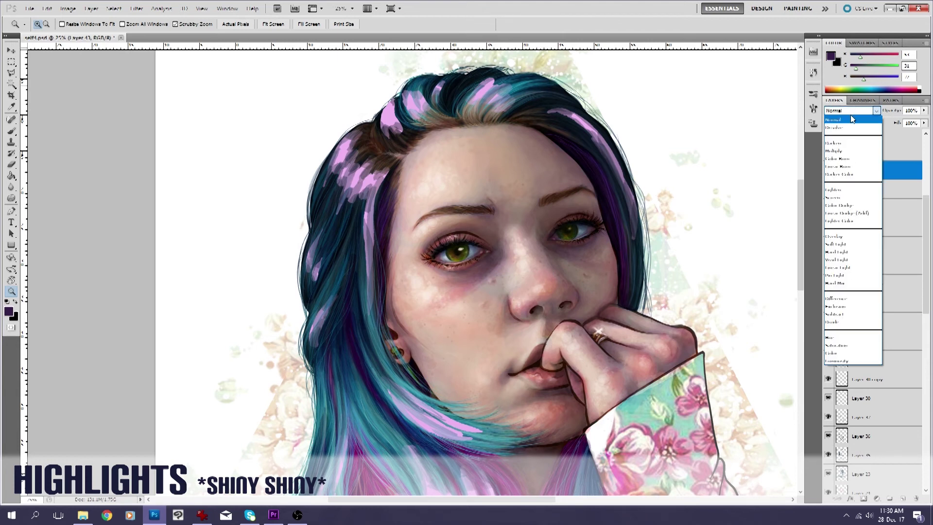
left_click(855, 245)
right_click(521, 177)
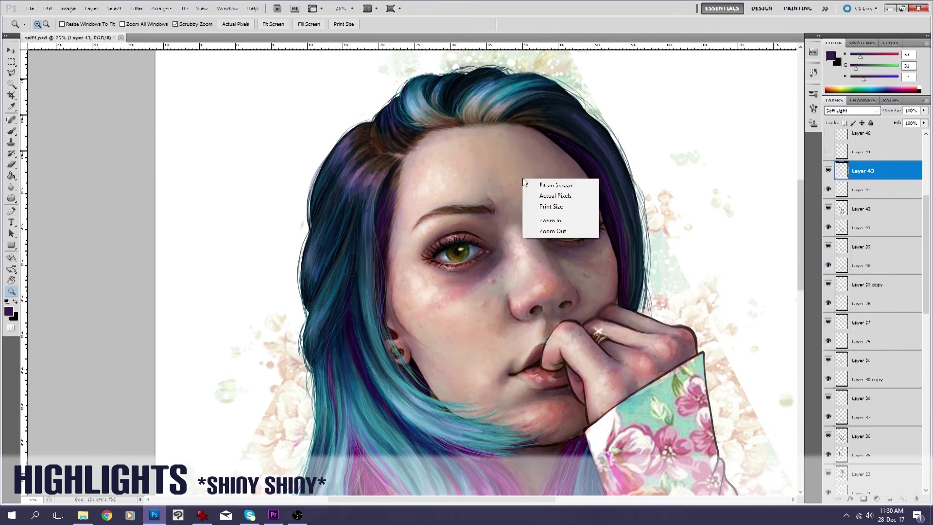
left_click(558, 232)
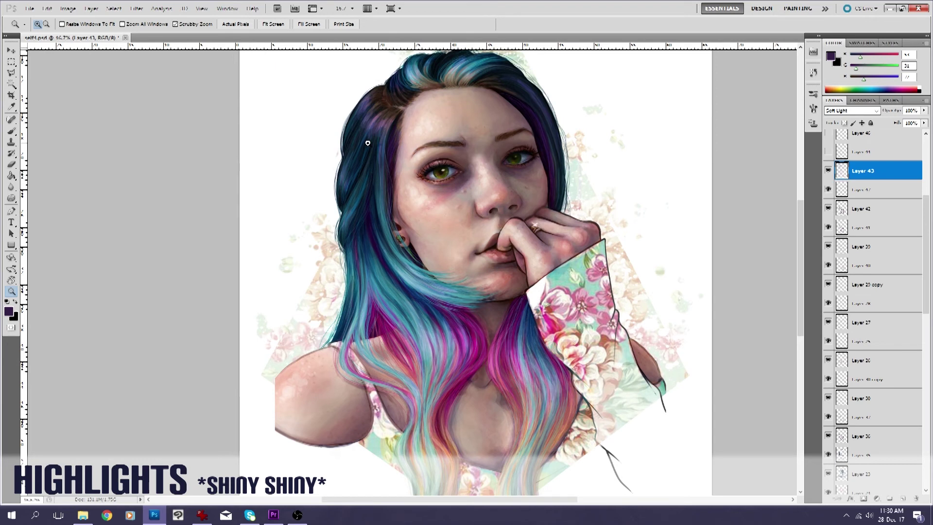
Turn on Layer 44 and compare the additional hair highlights off and on
left_click(826, 156)
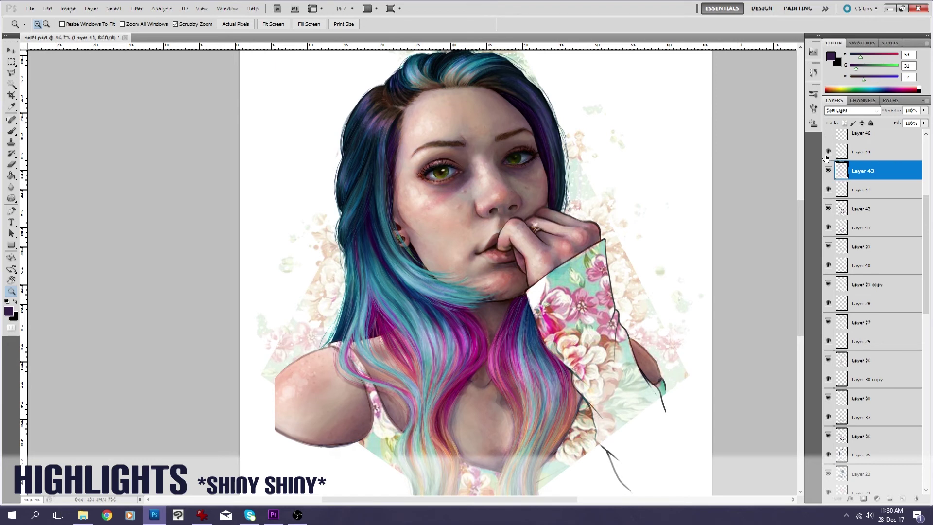
left_click(826, 156)
left_click(827, 157)
left_click(826, 156)
left_click(826, 157)
Select Layer 46, turn on its alterations and compare the face off and on at 33.3%
scroll(909, 281, "up", 4)
left_click(881, 271)
left_click(828, 266)
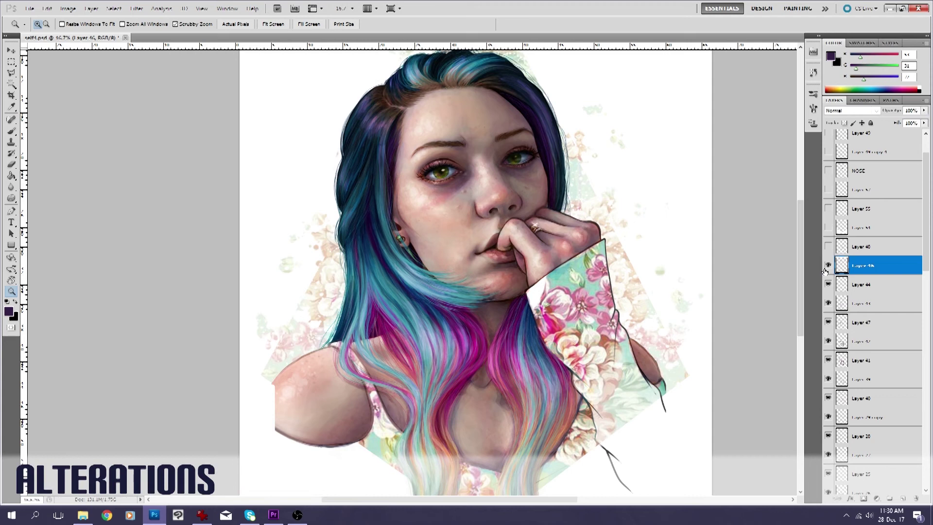
left_click(412, 86)
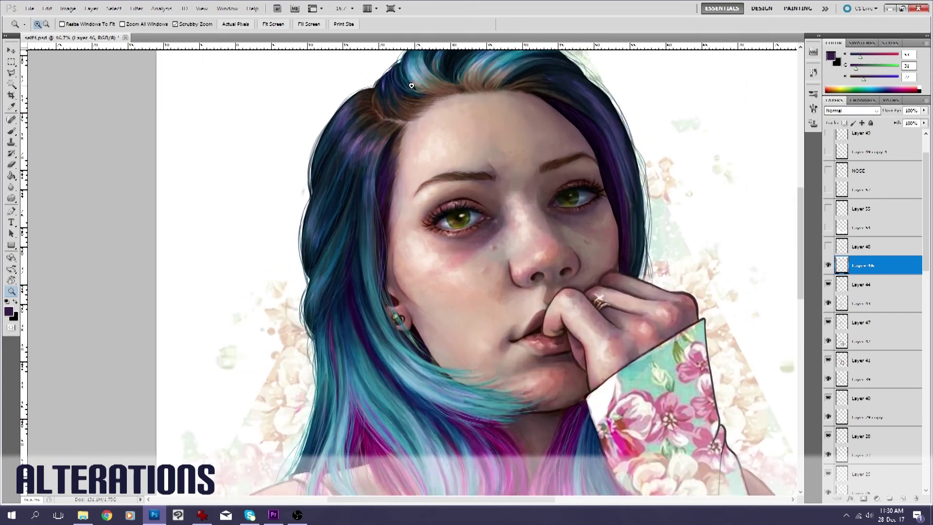
left_click(827, 266)
left_click(827, 266)
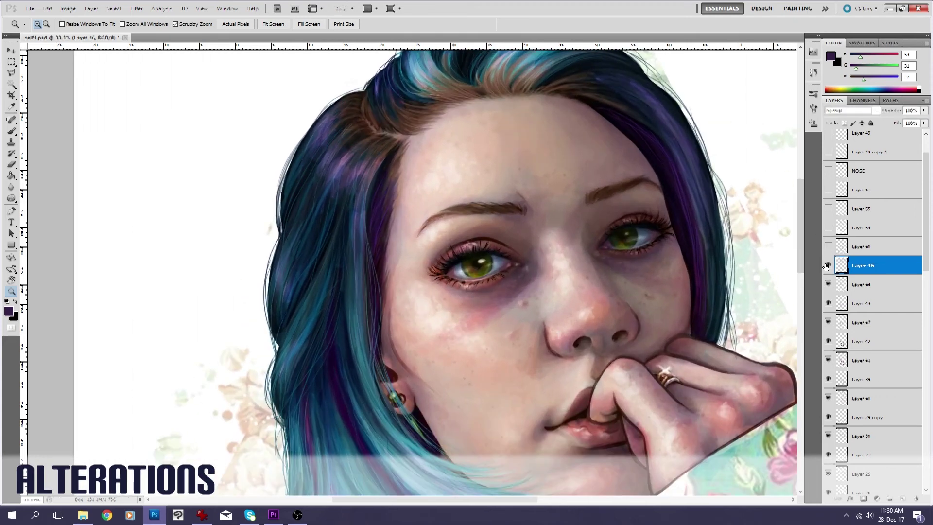
left_click(827, 266)
left_click(827, 266)
left_click(827, 266)
left_click(827, 266)
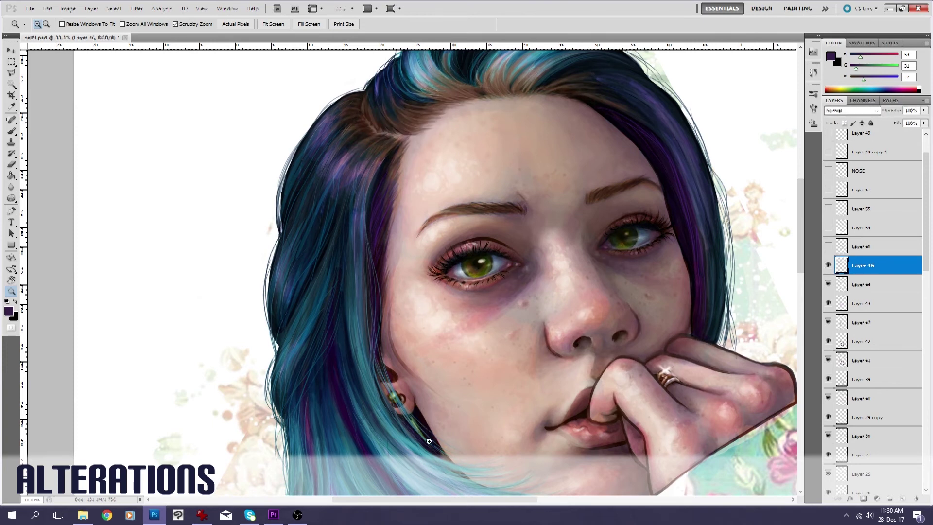
Examine the facial alterations further, switching Layer 46 and briefly the layer directly above it on and off
left_click(827, 266)
left_click(826, 266)
left_click(829, 248)
left_click(829, 247)
left_click(829, 265)
left_click(828, 264)
left_click(829, 265)
left_click(829, 265)
left_click(828, 271)
left_click(828, 272)
left_click(828, 272)
left_click(828, 271)
Compare the eyes, nose, earring and finger details at 66.7% with Layer 46 off and on
key("ctrl+plus")
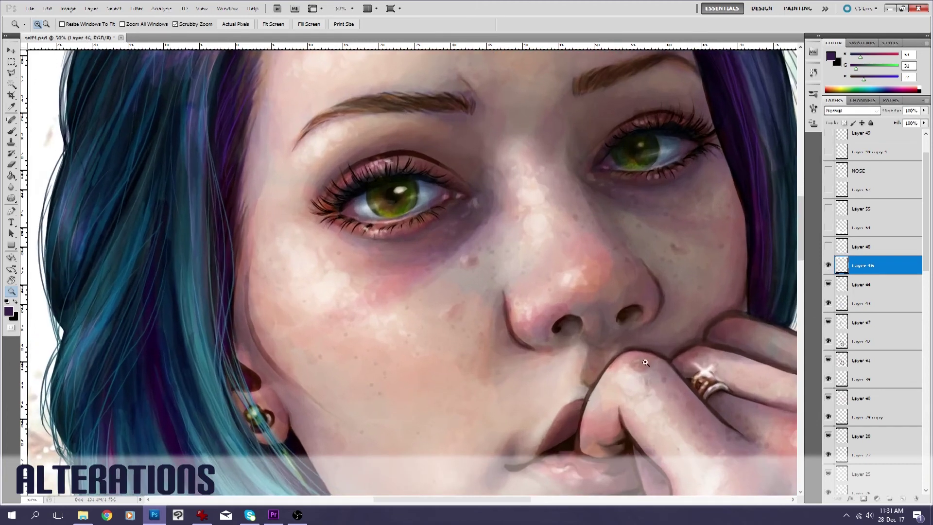
left_click(829, 266)
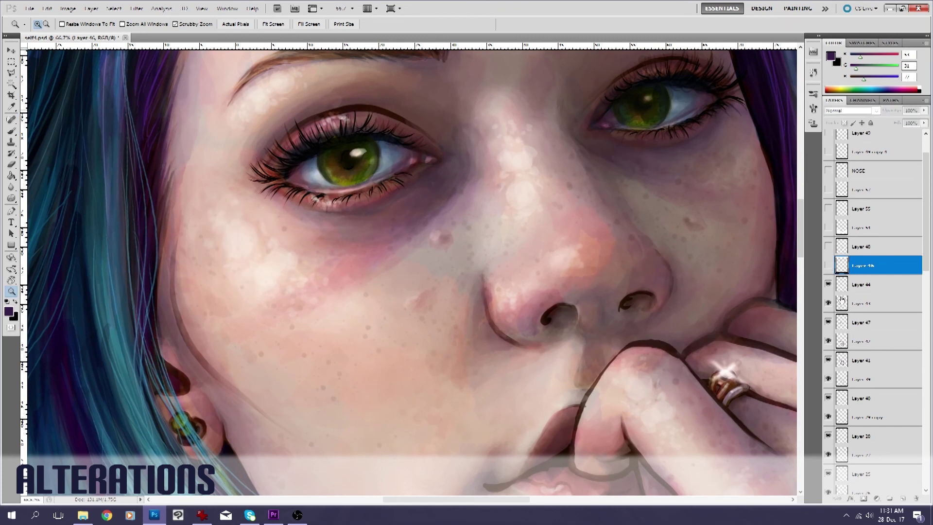
left_click(828, 266)
left_click(829, 266)
left_click(829, 266)
left_click(830, 265)
left_click(830, 266)
left_click(829, 266)
left_click(830, 266)
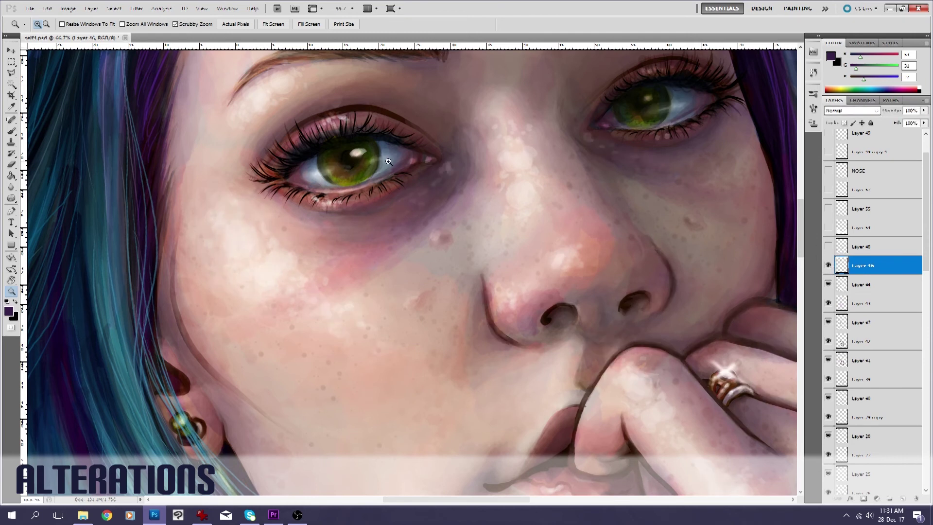
left_click(826, 266)
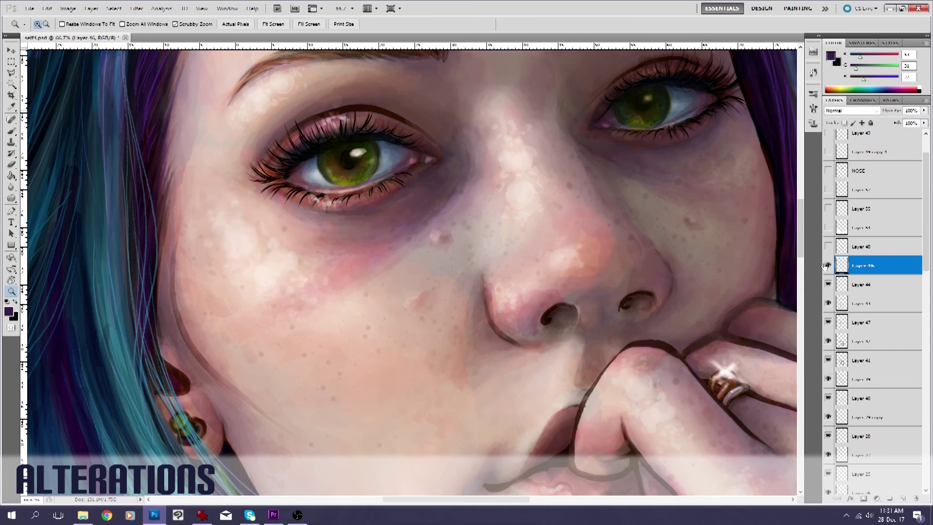
left_click(828, 266)
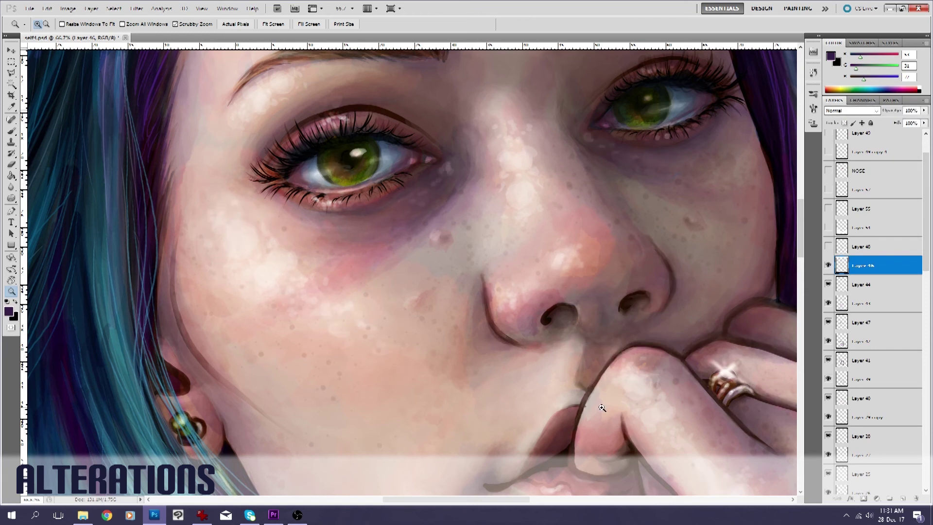
Fit the portrait on screen, enlarge it to 12.5% and compare it with Layer 46 off and on
right_click(376, 308)
left_click(406, 314)
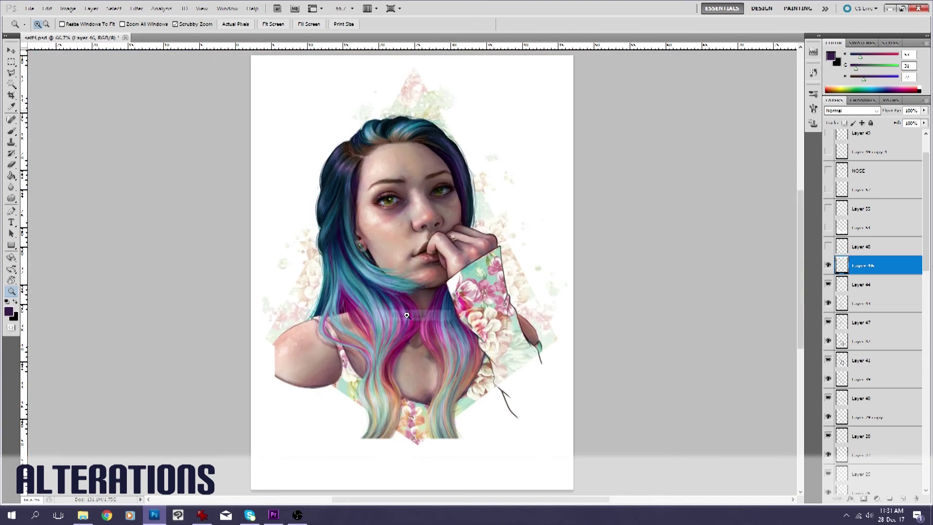
left_click(392, 251)
left_click(829, 266)
left_click(828, 266)
left_click(829, 266)
left_click(829, 266)
Turn on the second alterations layer directly above Layer 46, comparing it off and on, and fit the portrait on screen
left_click(830, 253)
left_click(830, 253)
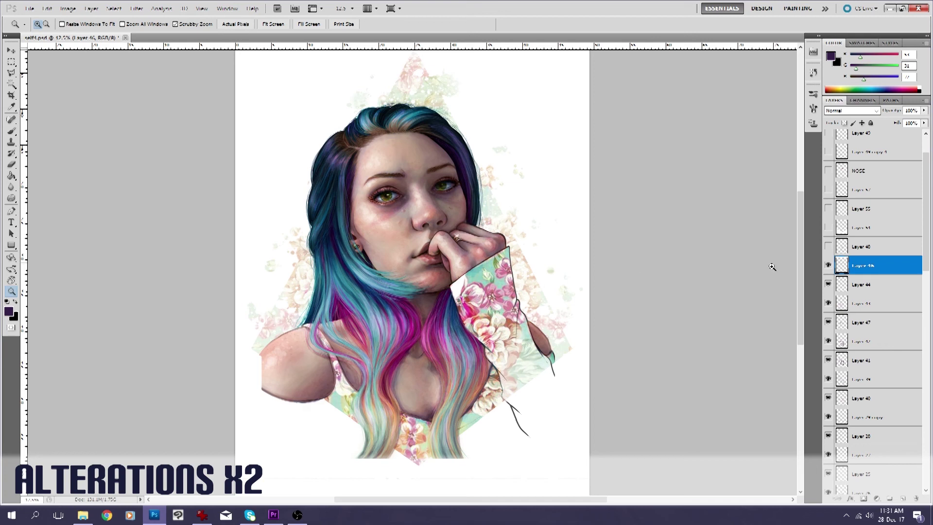
left_click(830, 250)
left_click(830, 249)
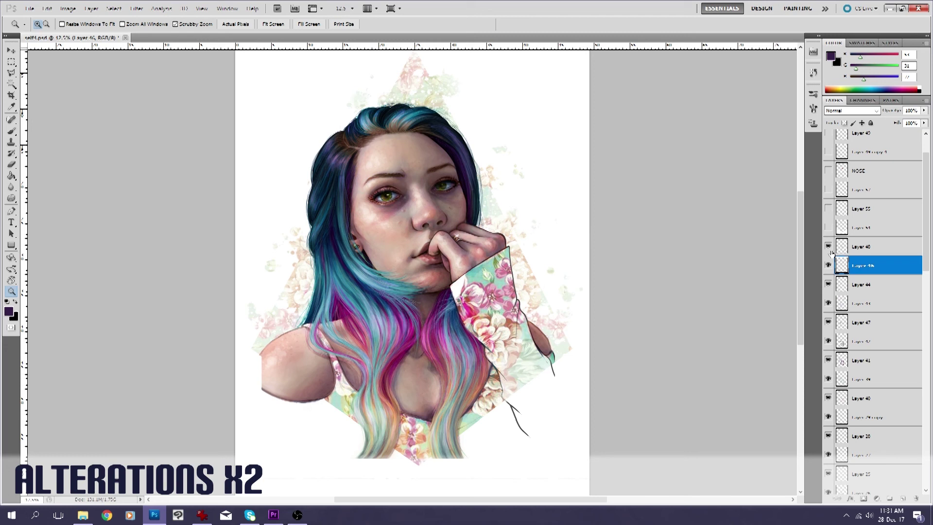
left_click(451, 315)
right_click(448, 309)
left_click(472, 314)
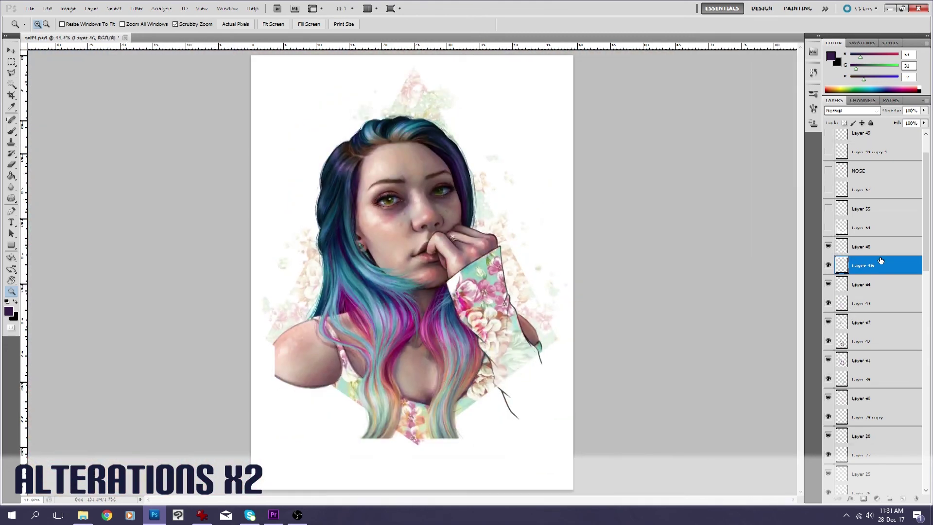
Select Layer 54 and turn on its white graphic border, comparing the artwork's lower edges with it off and on
left_click(884, 227)
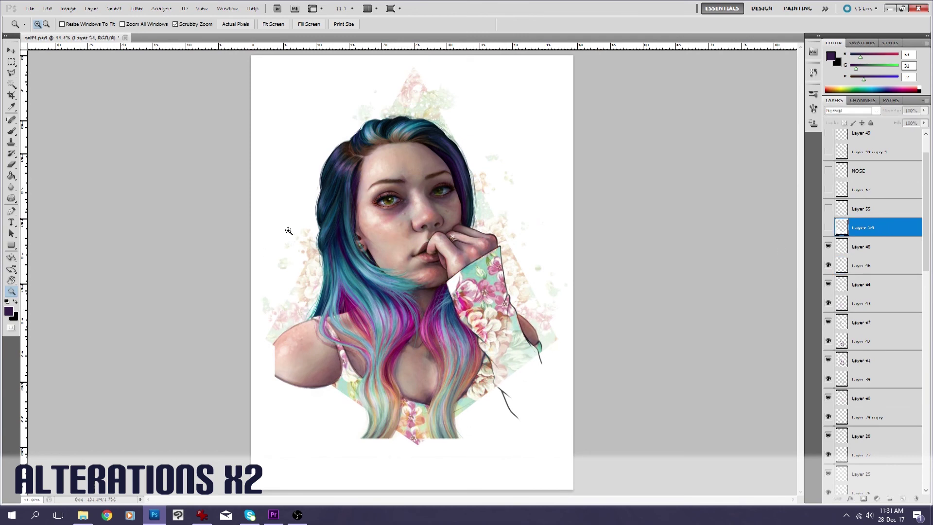
left_click(829, 228)
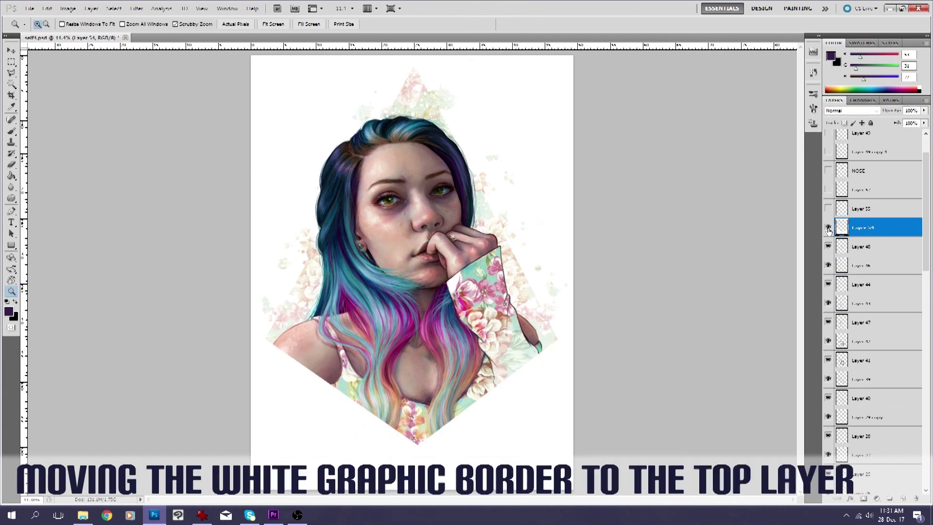
left_click(829, 228)
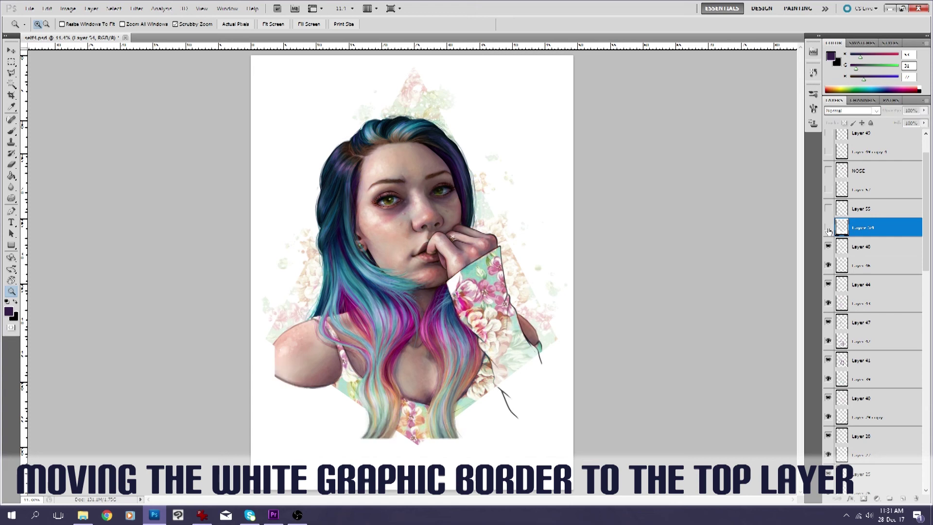
left_click(829, 227)
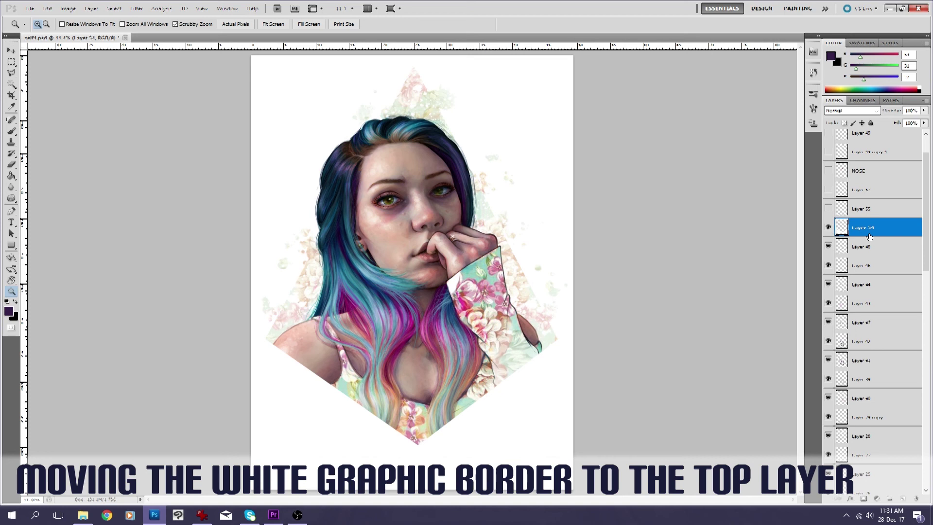
left_click(12, 50)
mouse_move(335, 170)
left_mouse_down()
mouse_move(342, 177)
mouse_move(342, 159)
left_mouse_up()
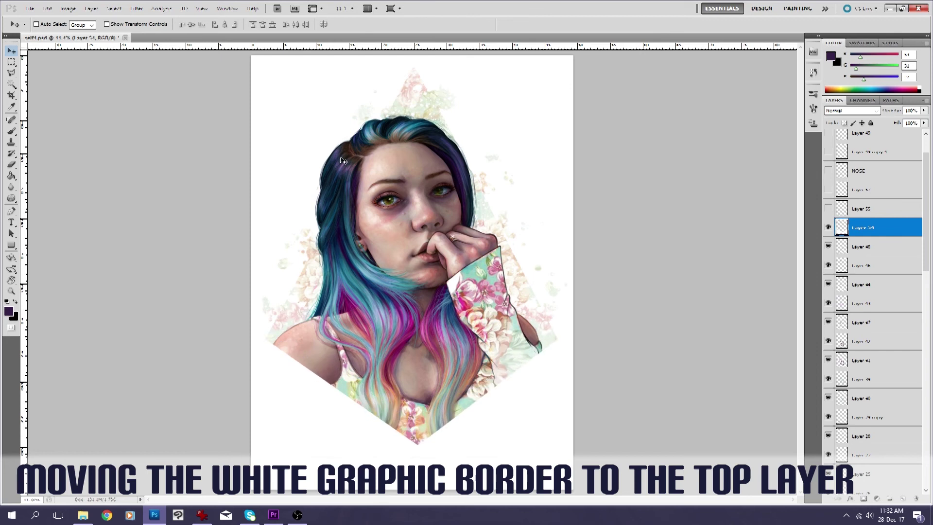
left_click(827, 228)
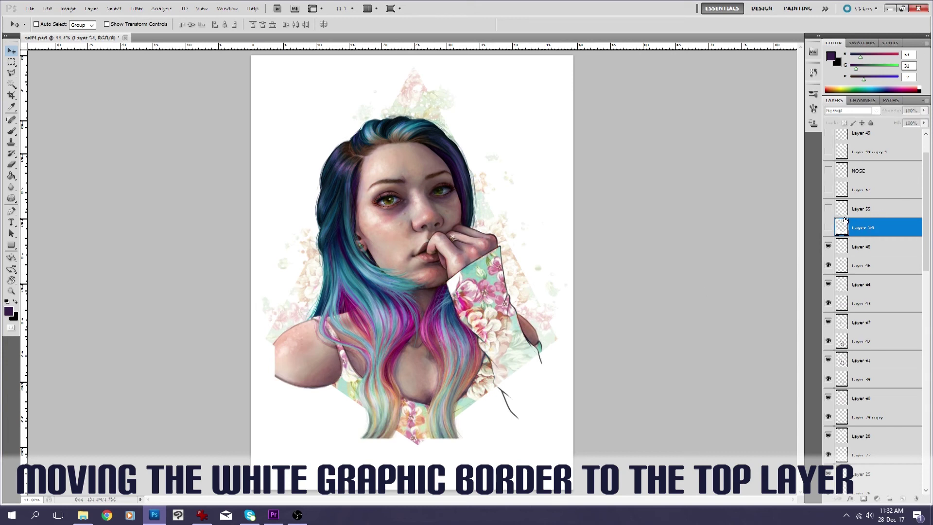
left_click(829, 227)
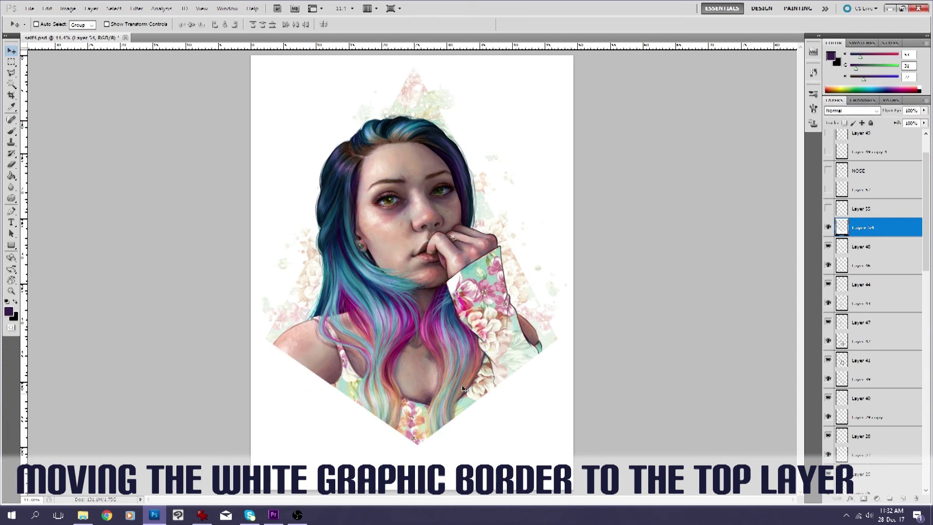
Turn on the signature layer, Layer 55, and preview Layer 57 on and off
left_click(828, 208)
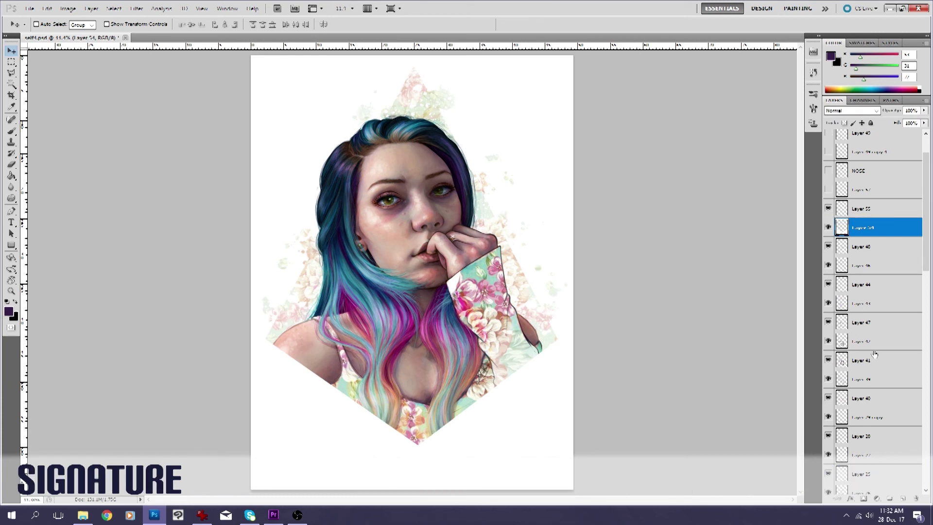
scroll(828, 229, "up", 2)
left_click(829, 228)
left_click(828, 228)
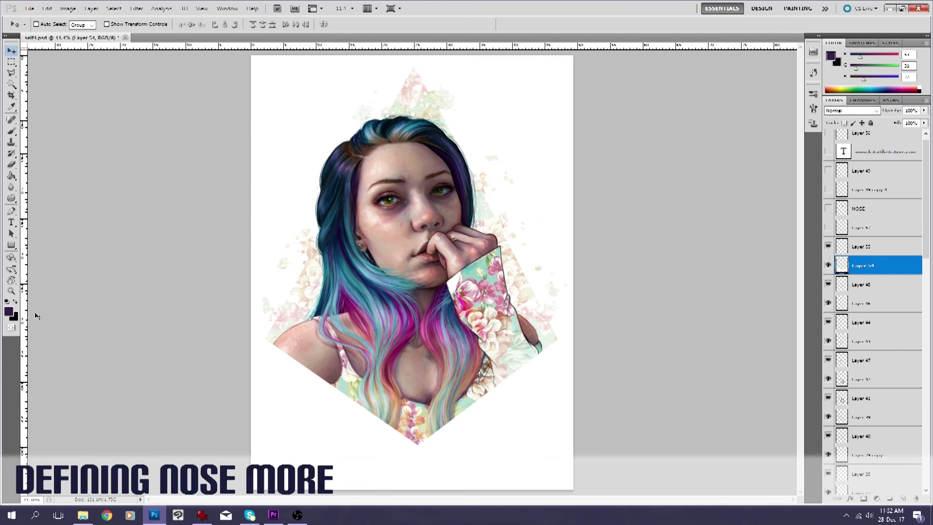
Enlarge the face to 33.3% and turn on Layer 57, comparing the nose with it on and off
left_click(11, 290)
left_click(414, 191)
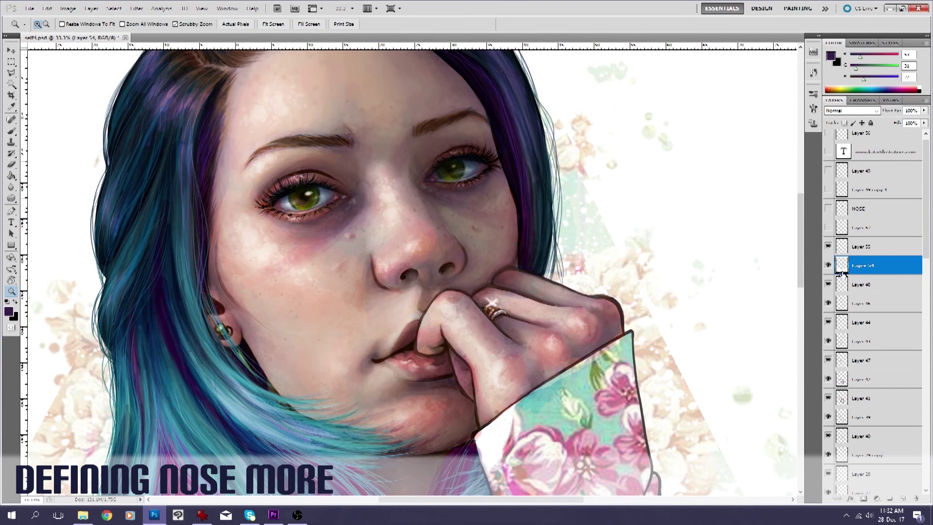
left_click(829, 230)
left_click(828, 227)
left_click(829, 227)
Turn on the NOSE layer, comparing the nose with it off and on up close and with the whole portrait fit on screen
left_click(829, 209)
left_click(829, 209)
left_click(829, 208)
left_click(829, 208)
left_click(829, 208)
right_click(548, 204)
left_click(570, 212)
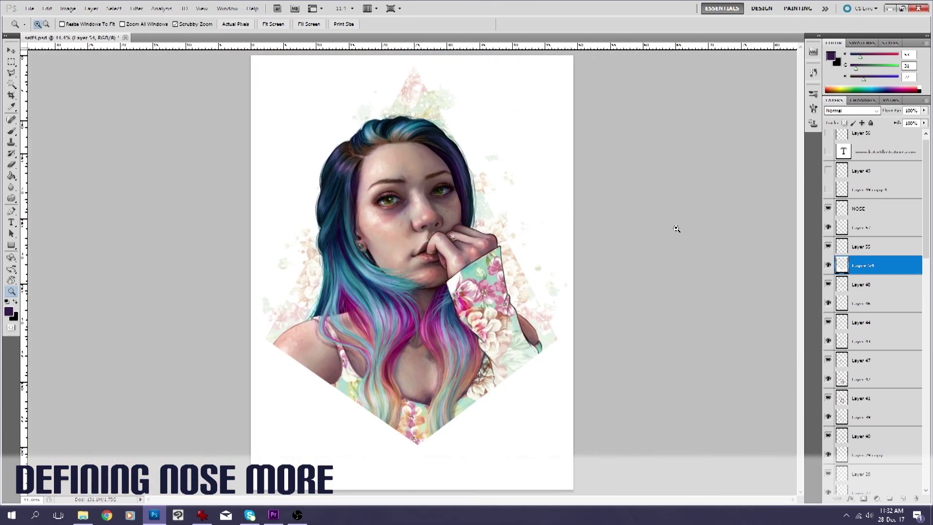
left_click(828, 209)
left_click(829, 209)
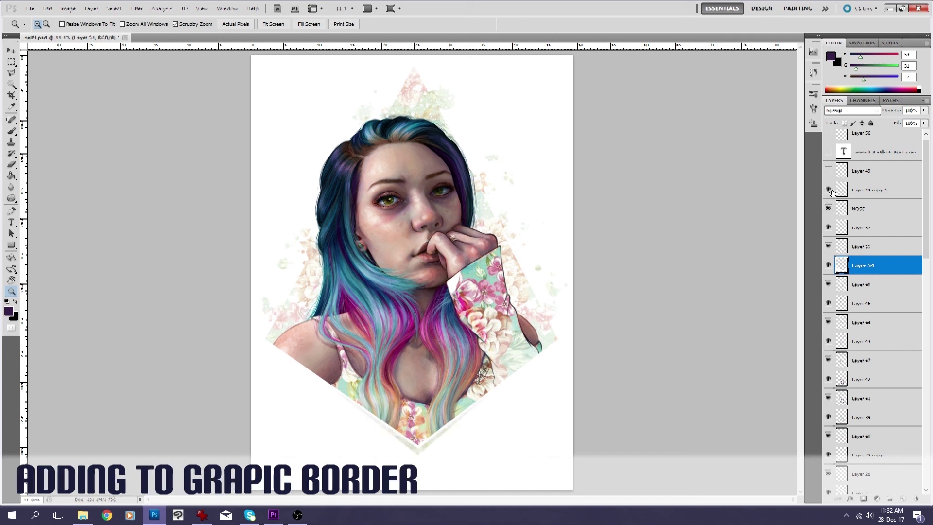
Turn on the graphic border layer directly above NOSE, examine its lower tip at 16.7%, and reduce the view to 8.33%
left_click(829, 190)
left_click(430, 469)
scroll(430, 470, "down", 2)
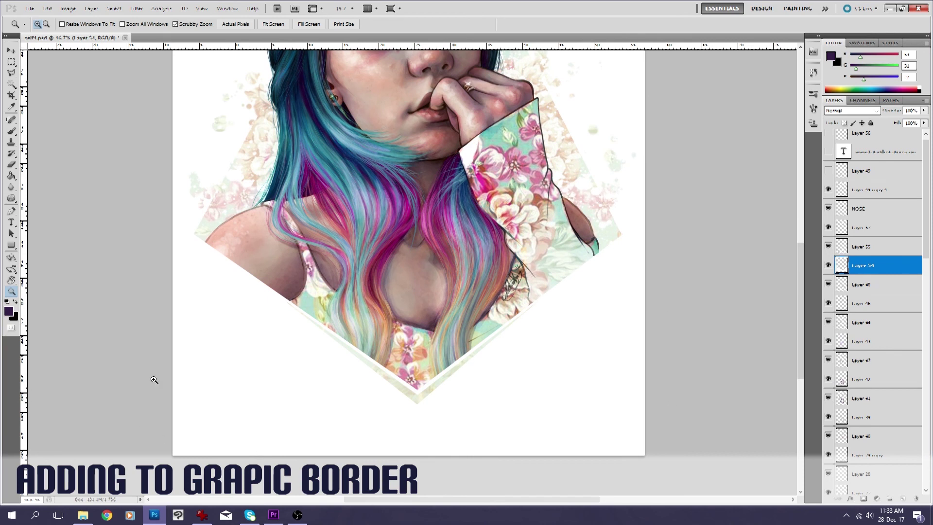
right_click(396, 401)
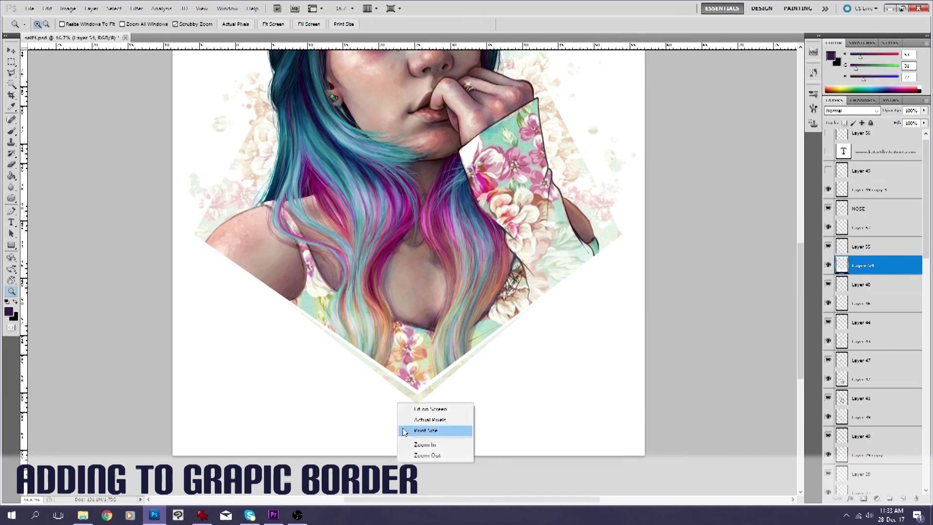
left_click(426, 455)
right_click(447, 410)
left_click(481, 463)
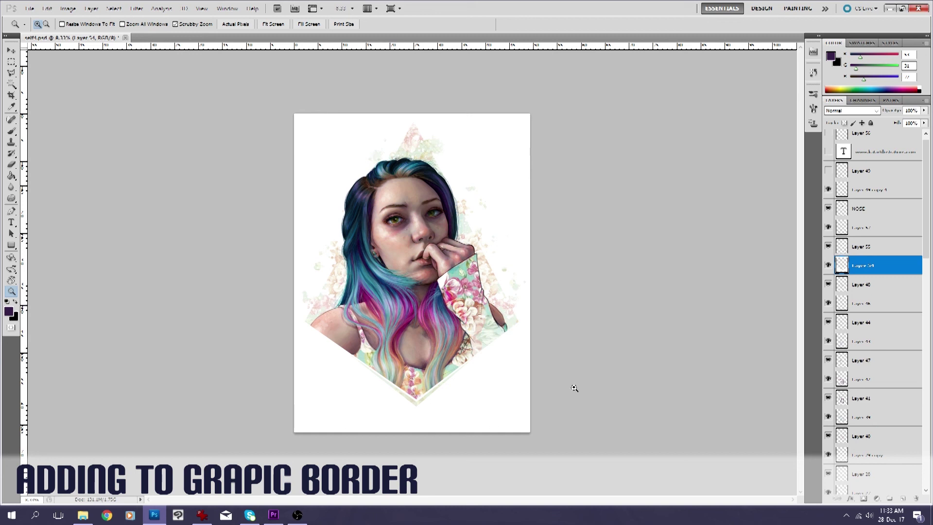
Turn on the second graphic border addition directly below the website text layer and fit the portrait on screen
left_click(829, 171)
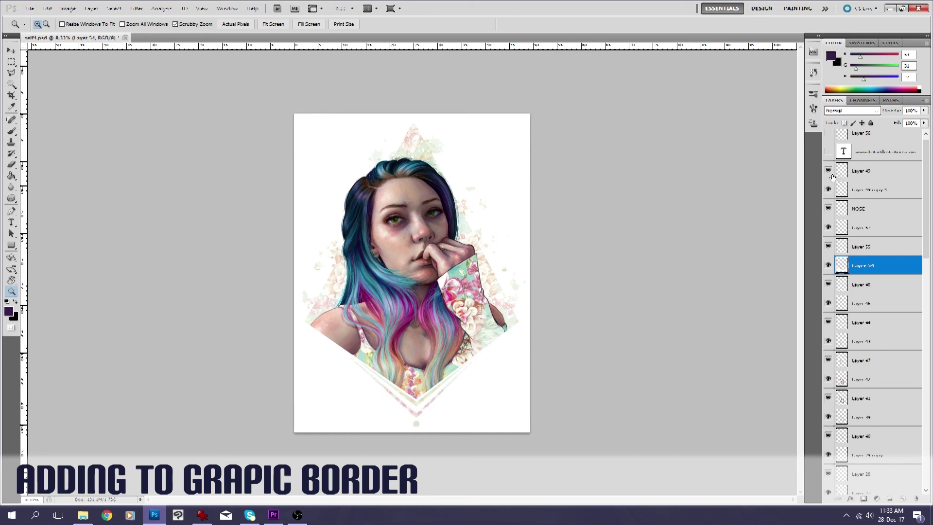
left_click_drag(417, 438, 582, 310)
mouse_move(829, 189)
left_mouse_down()
mouse_move(828, 172)
mouse_move(829, 189)
left_mouse_up()
right_click(601, 224)
left_click(632, 229)
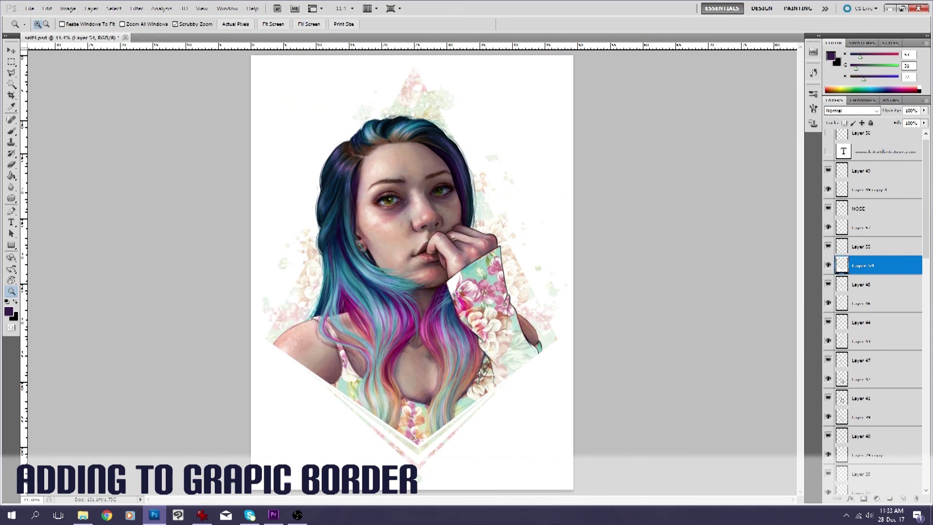
scroll(868, 212, "up", 1)
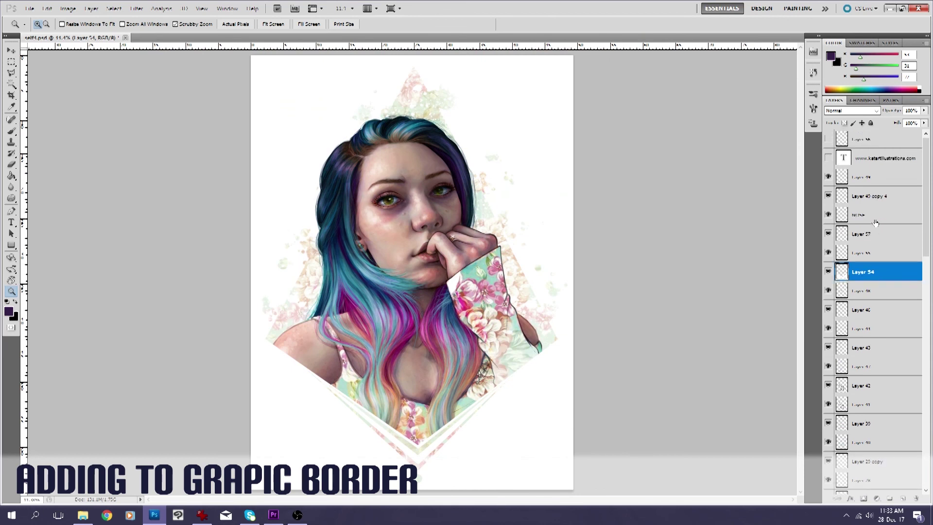
left_click(828, 158)
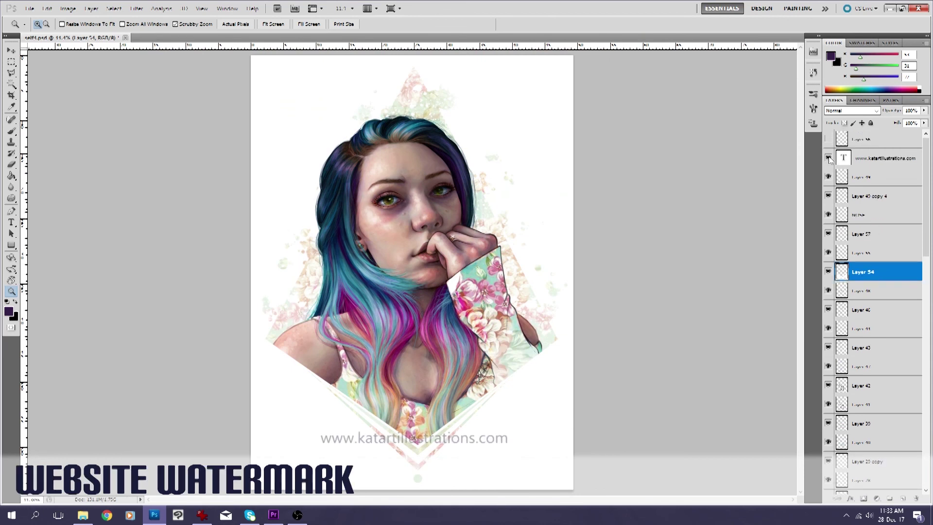
left_click(828, 139)
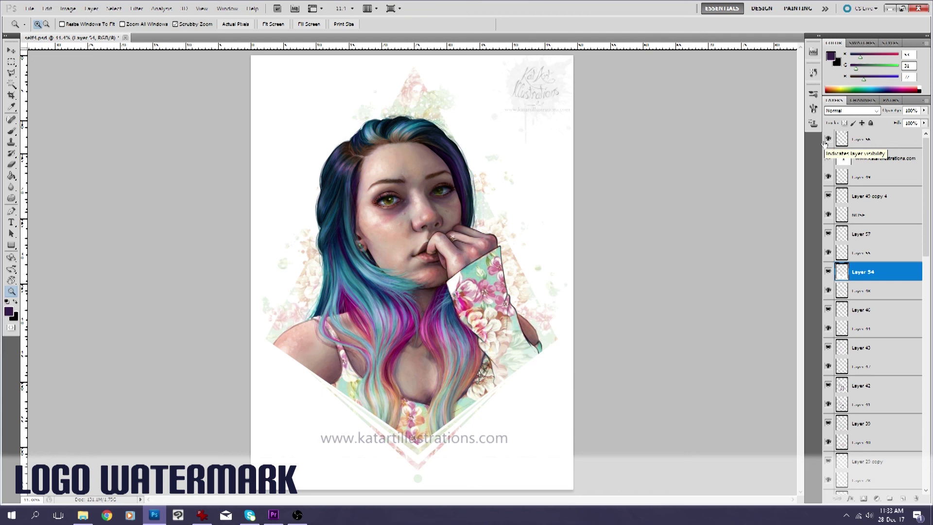
left_click(828, 141)
left_click(829, 159)
left_click(829, 159)
left_click(828, 140)
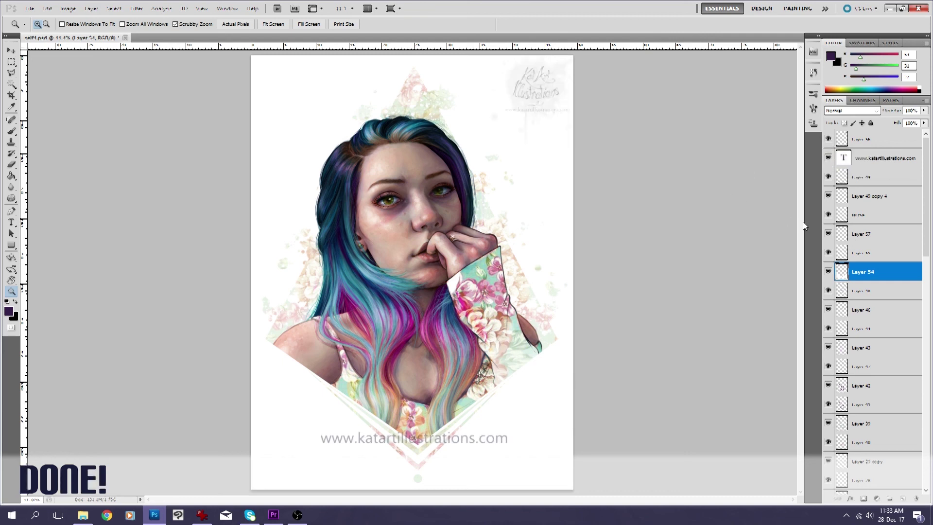